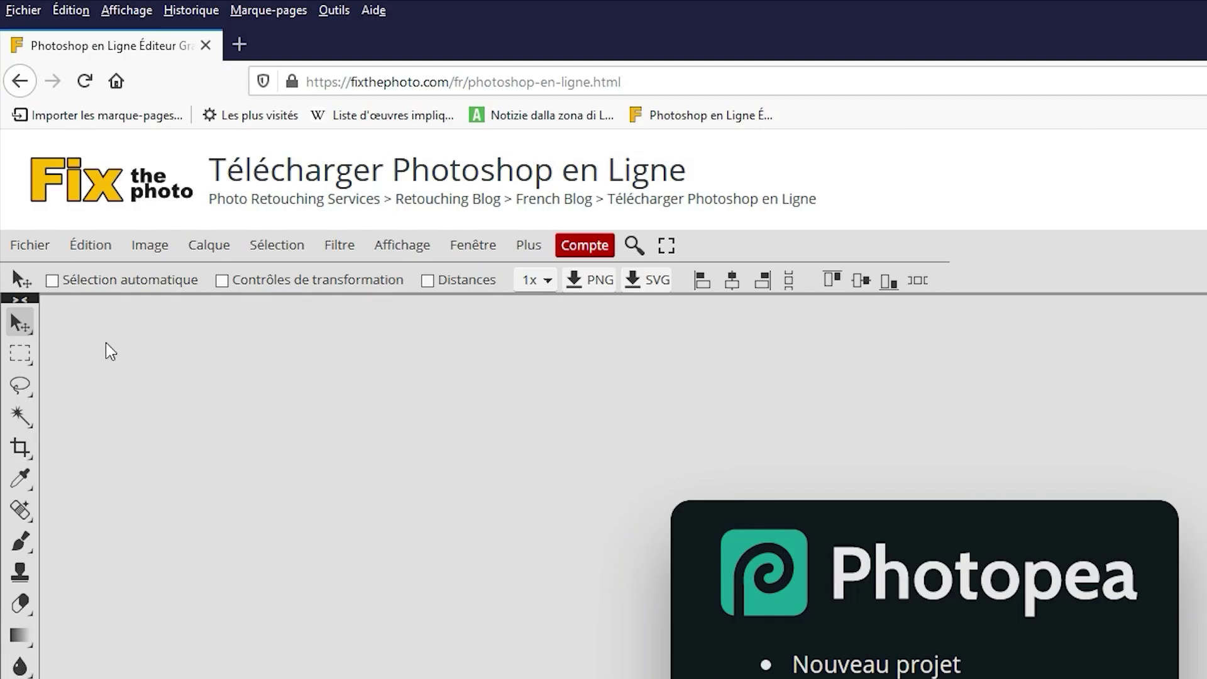
Create a new project named 4rois, 210 mm wide and 297 mm high, with a white background.
left_click(34, 245)
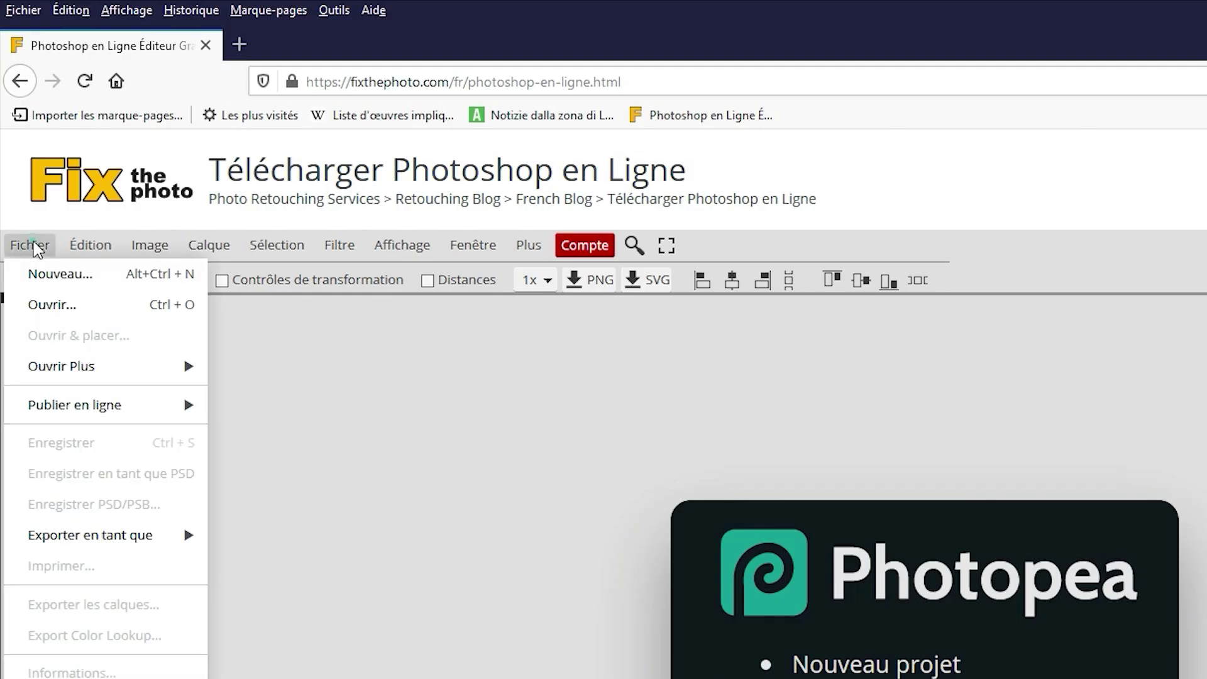
left_click(60, 274)
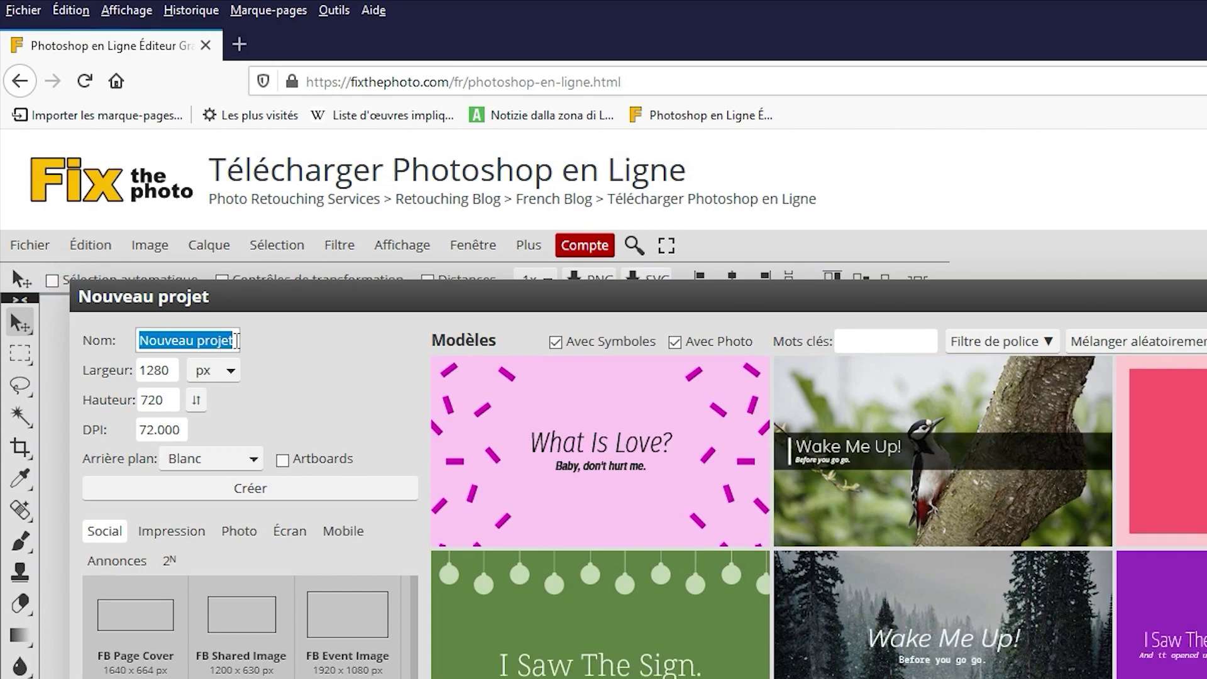
type("4rois")
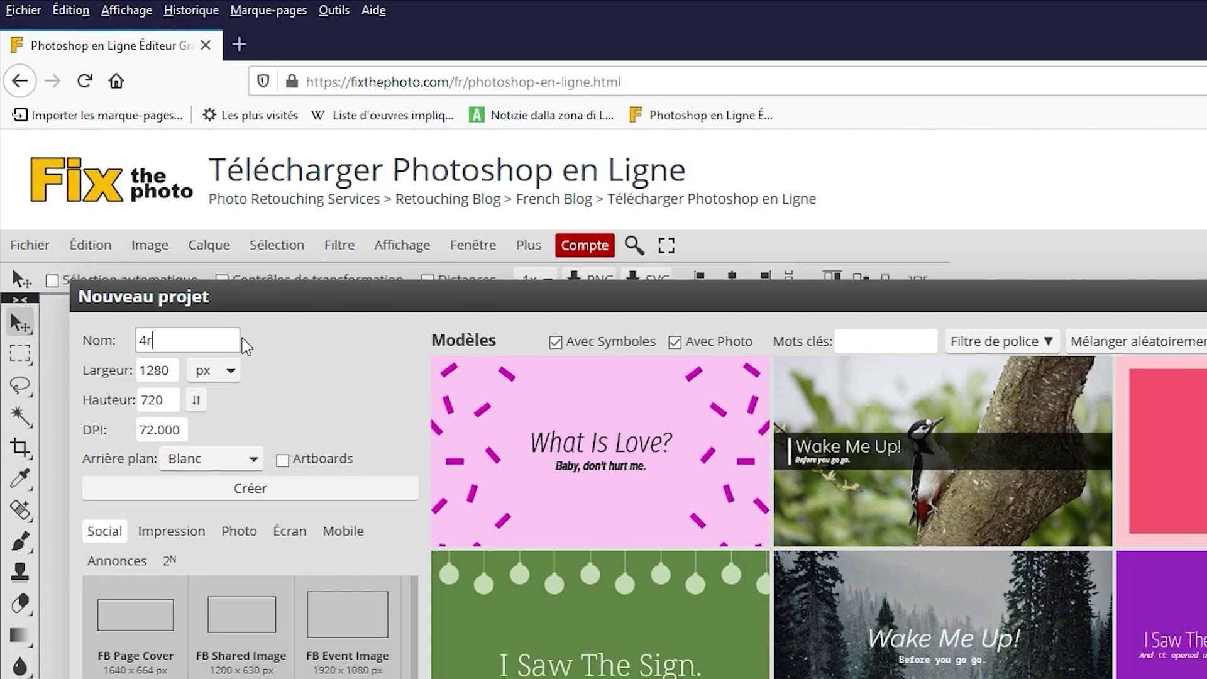
left_click(216, 382)
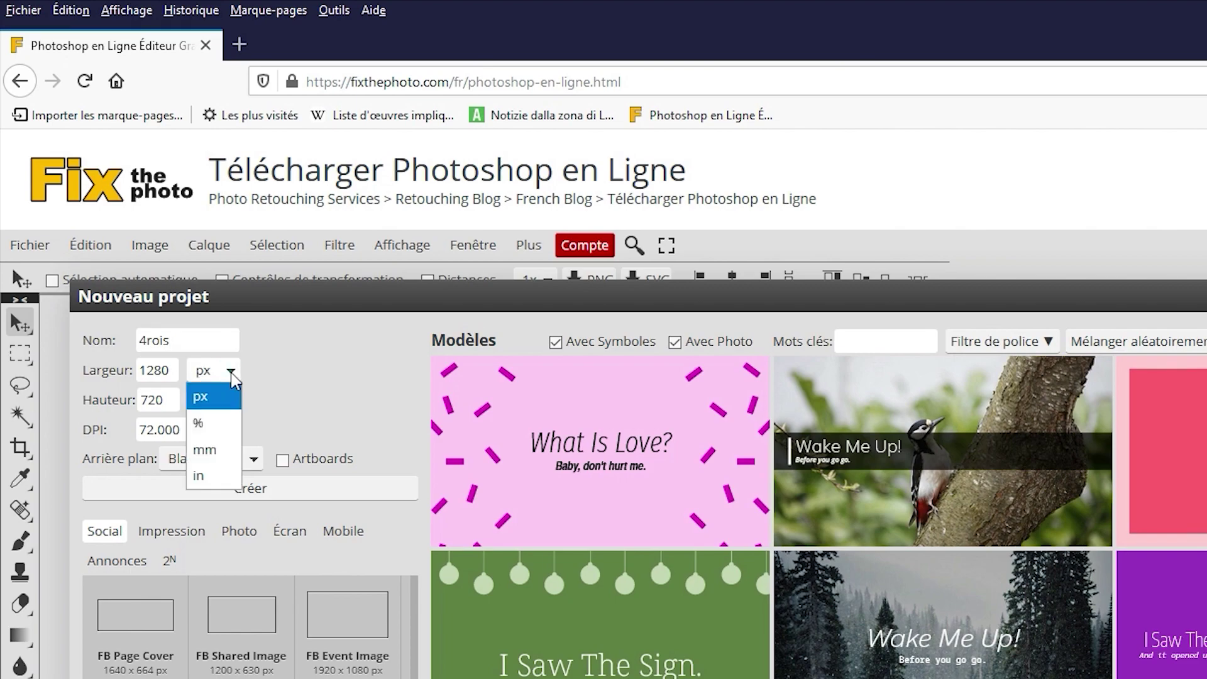
left_click(208, 446)
double_click(149, 370)
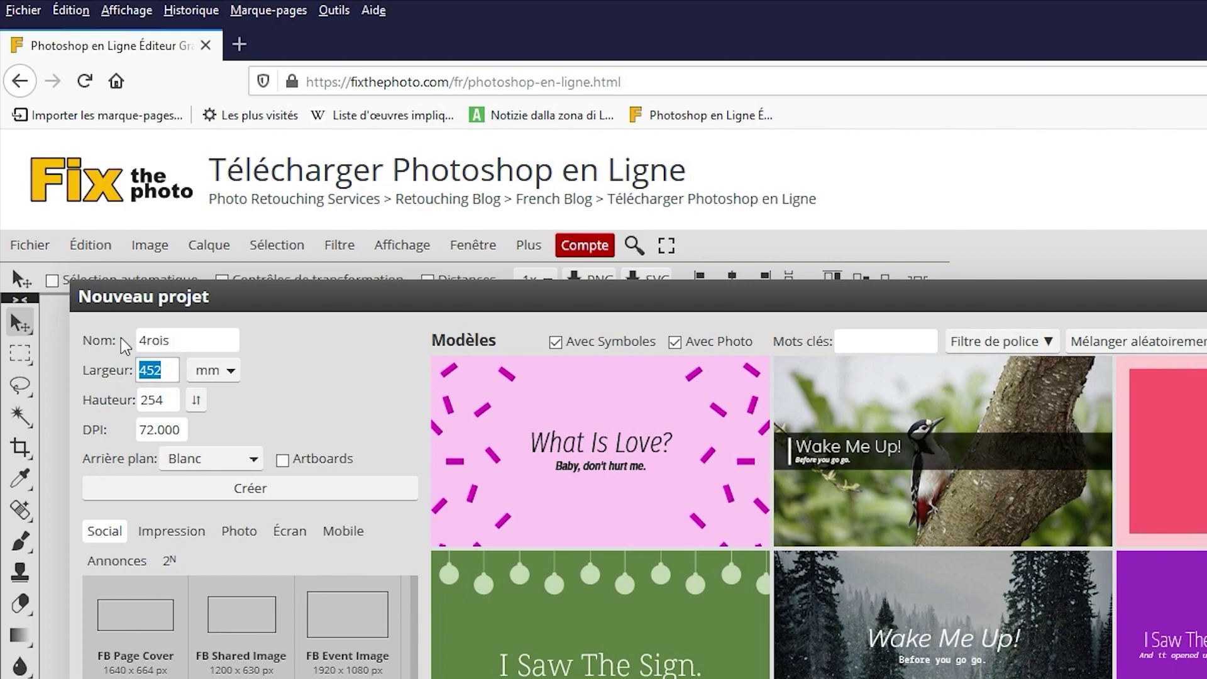
type("210")
double_click(178, 406)
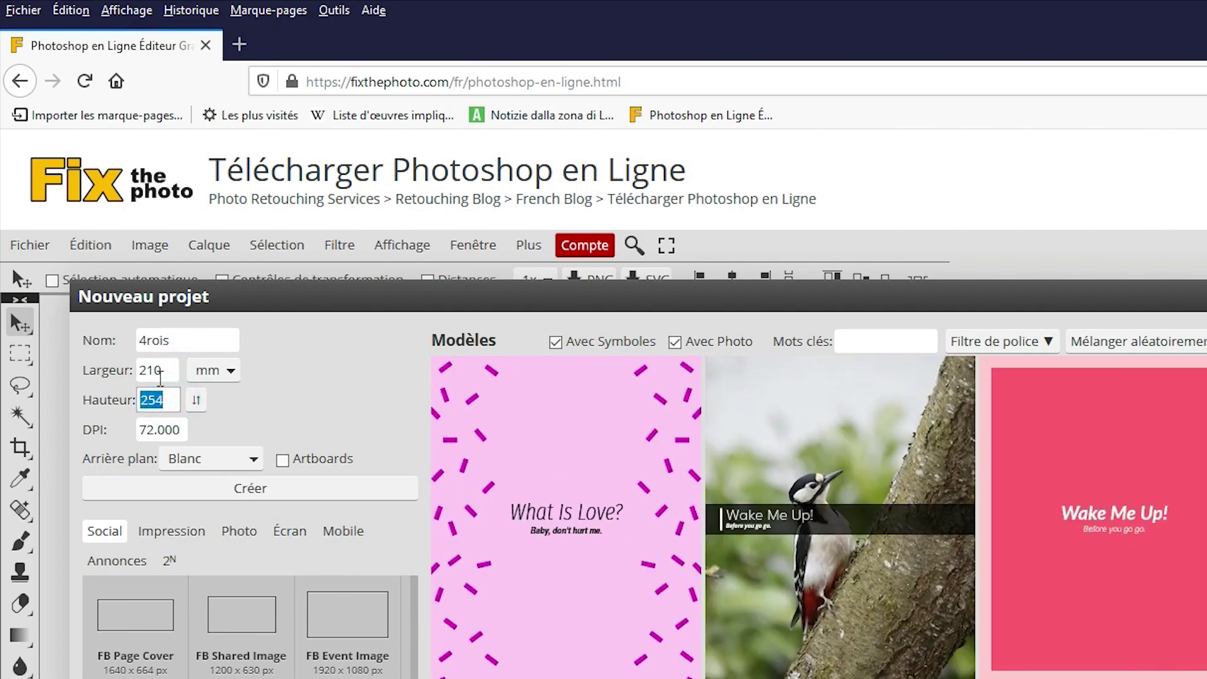
type("297")
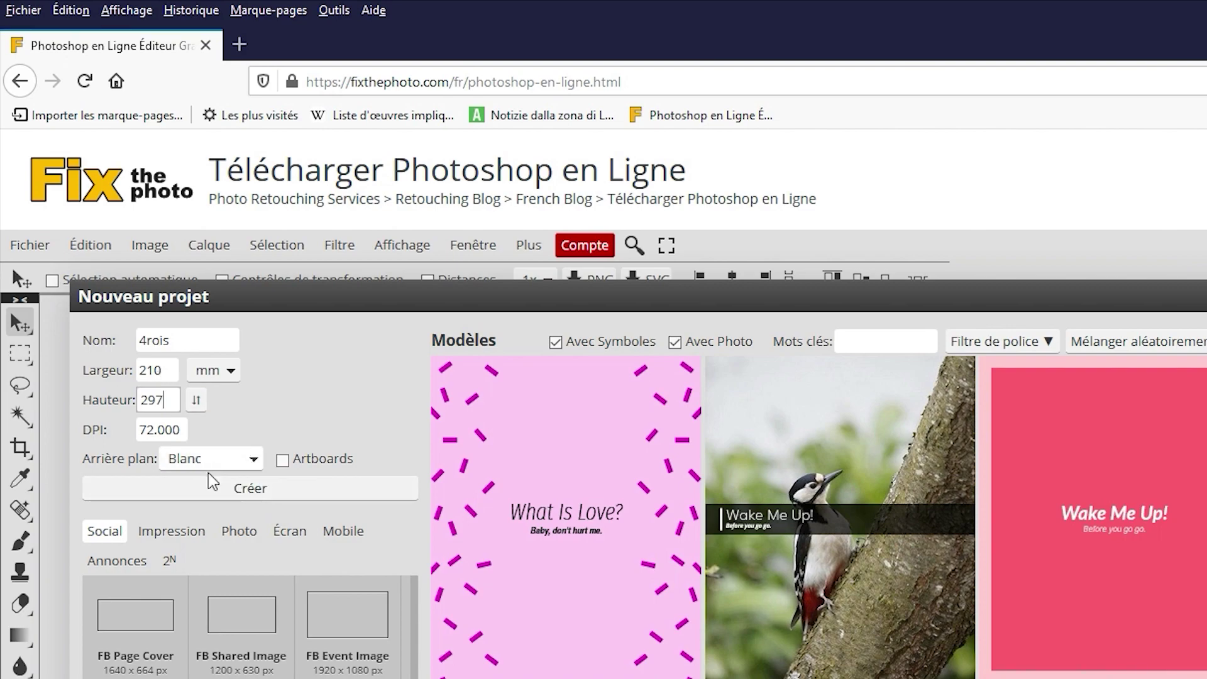
left_click(249, 490)
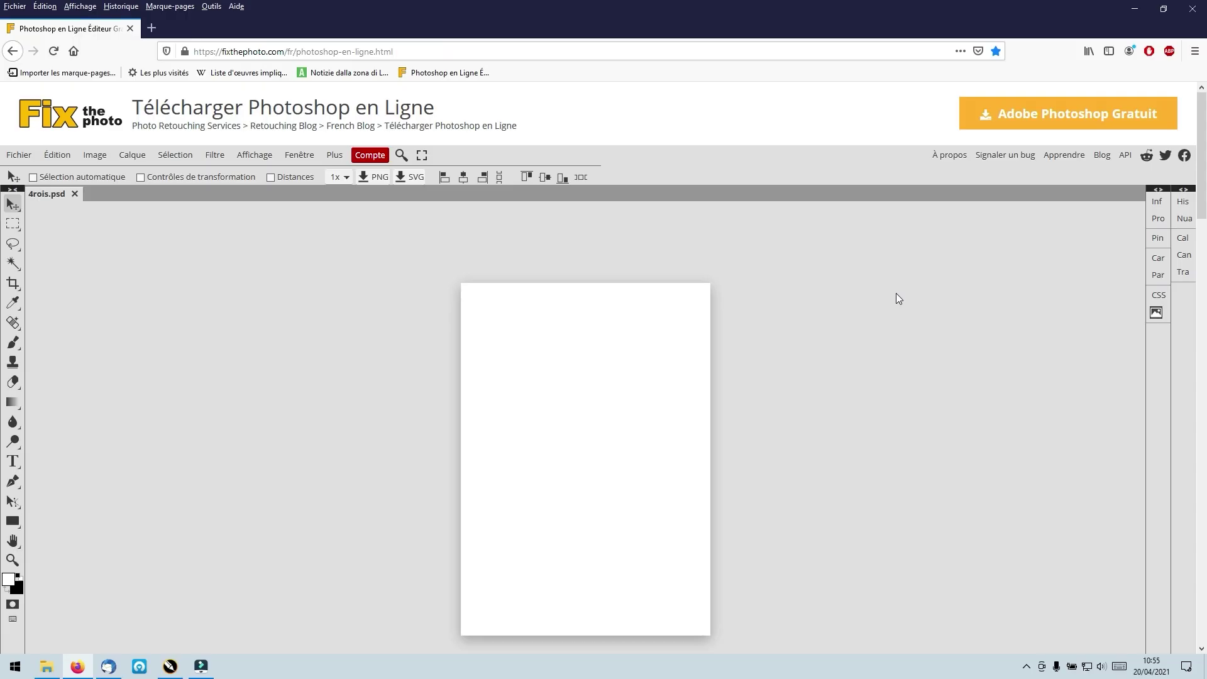
Draw a freehand rectangle shape, slightly taller than wide, in the upper-left part of the page.
left_click(12, 560)
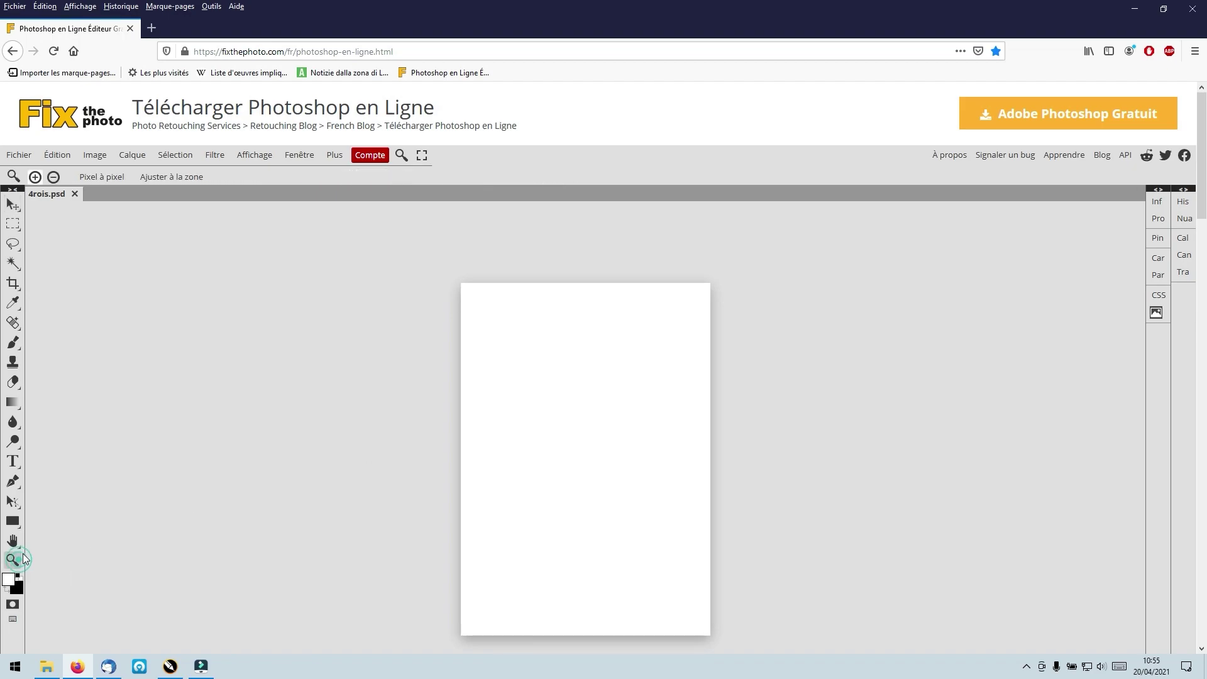
left_click(459, 416)
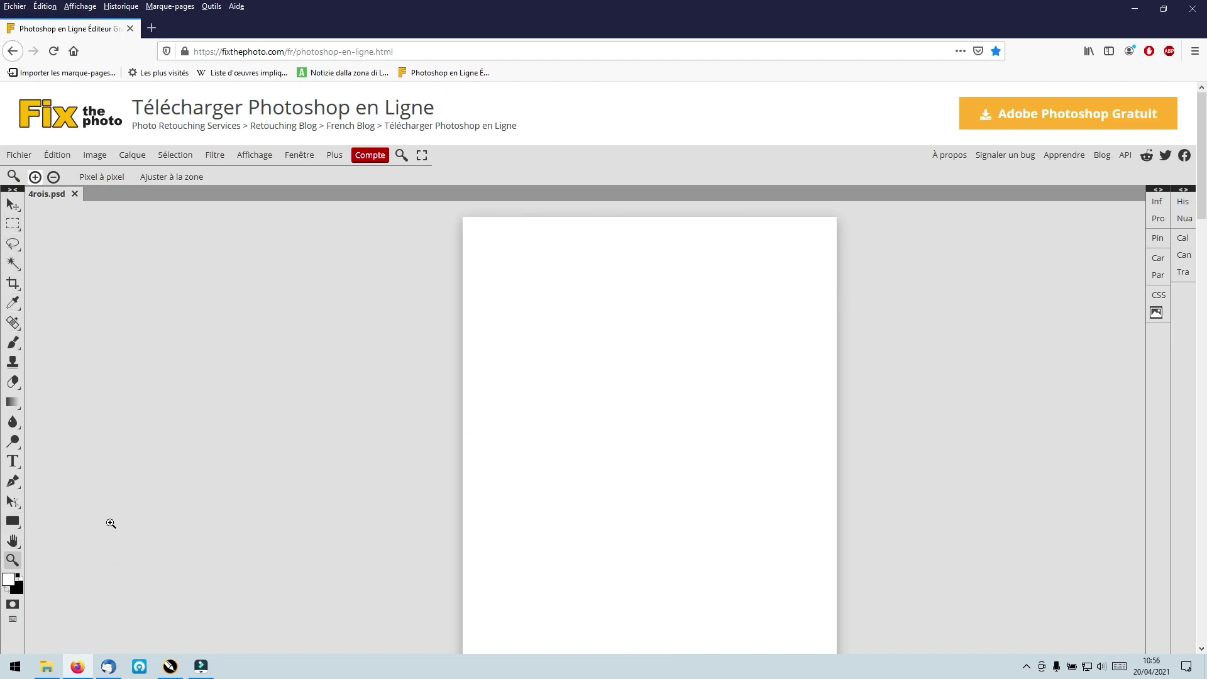
left_click(13, 521)
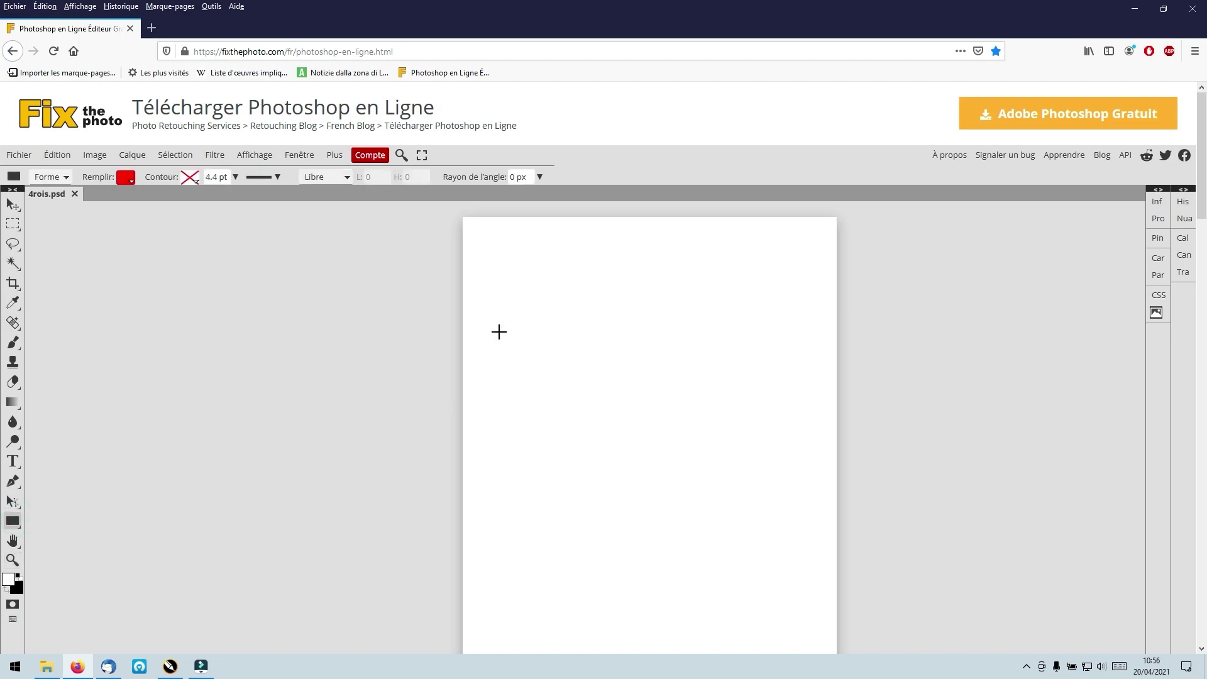
mouse_move(495, 285)
left_mouse_down()
mouse_move(539, 417)
mouse_move(598, 402)
left_mouse_up()
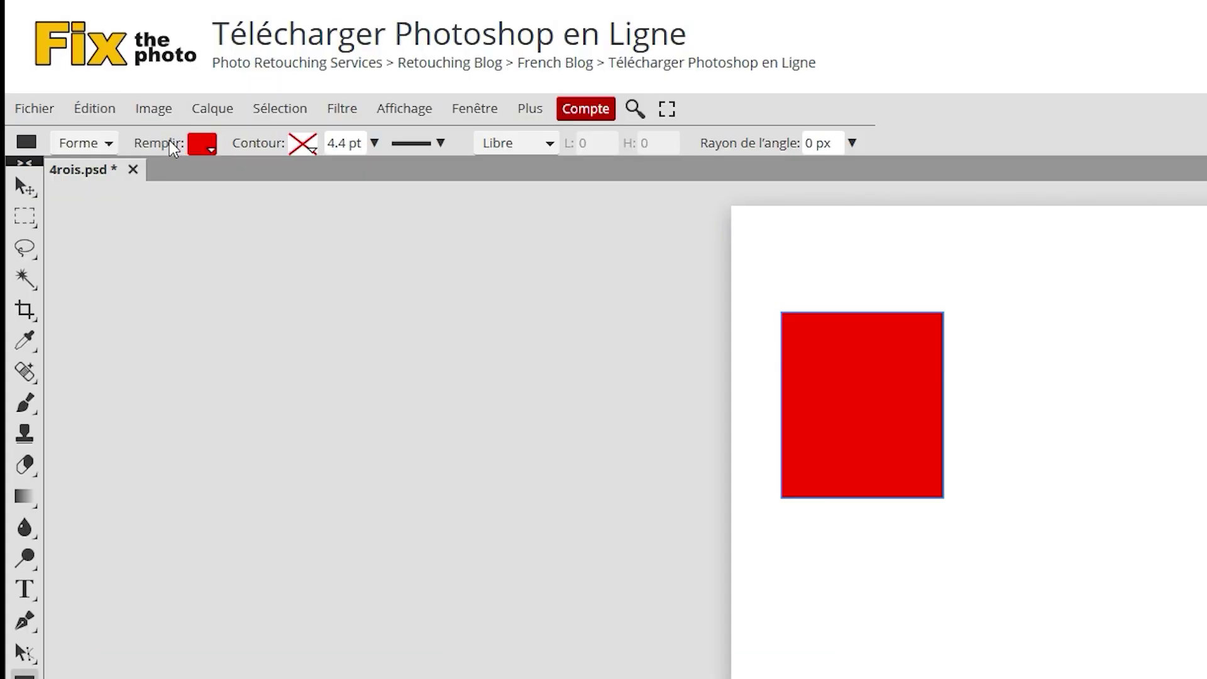
Remove the rectangle's fill and give it a solid black outline 1 pt thick.
left_click(206, 150)
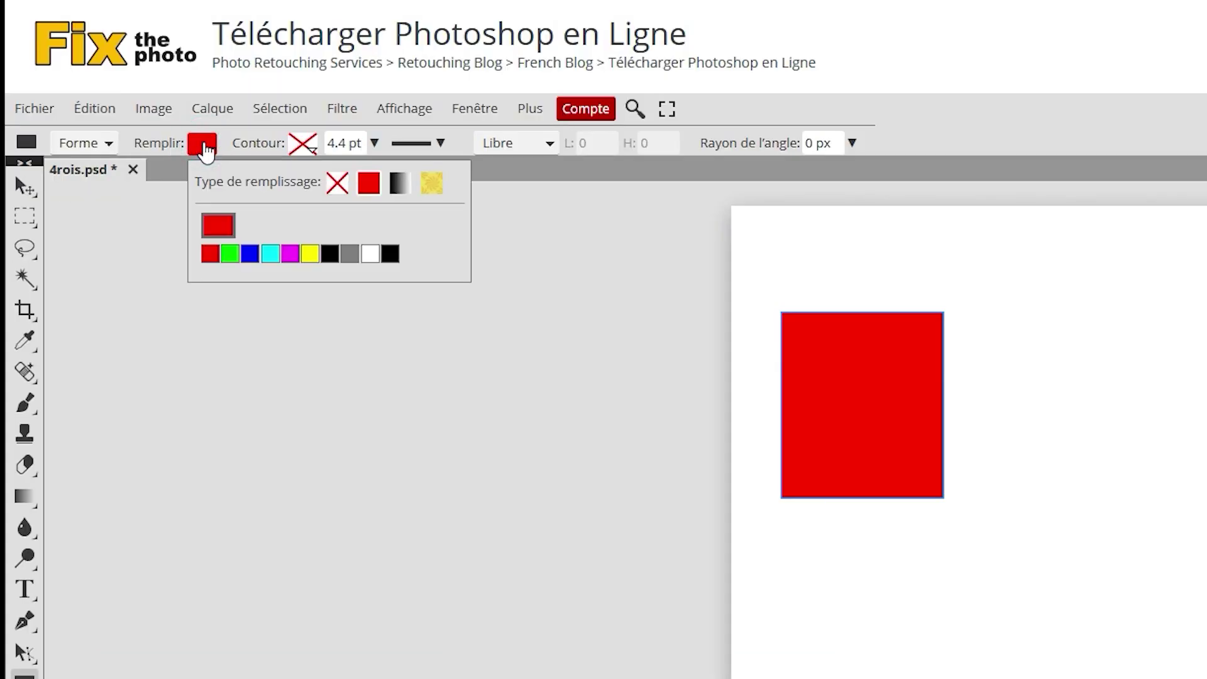
left_click(337, 184)
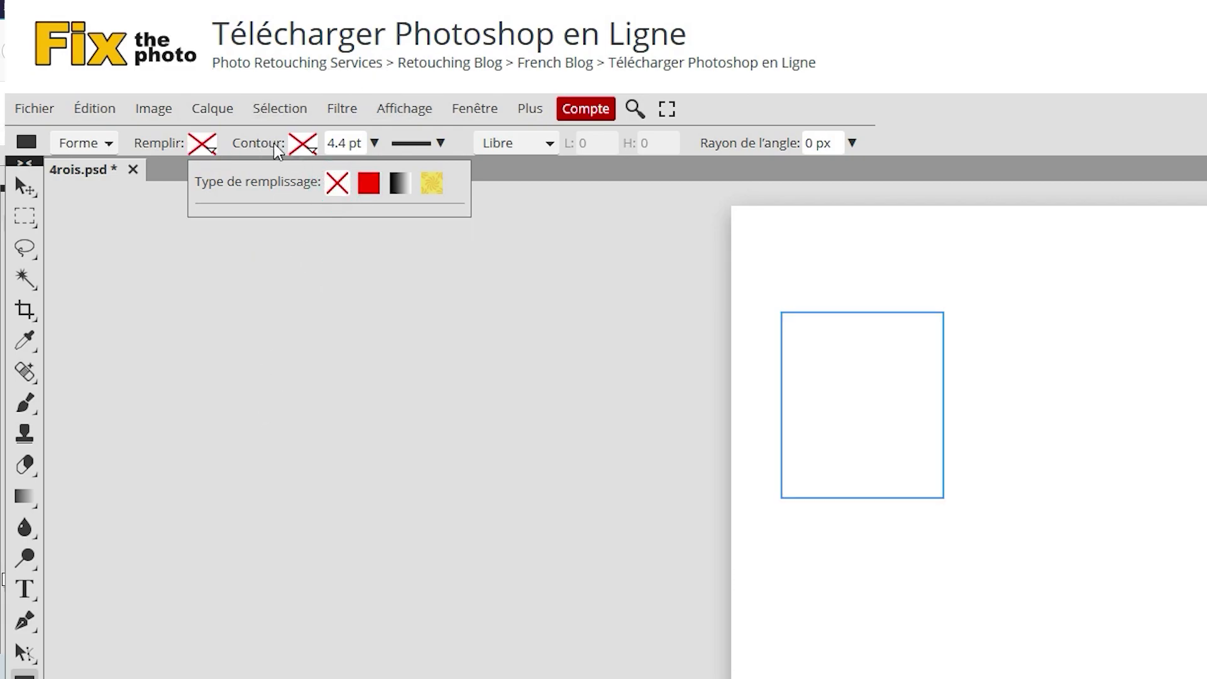
left_click(309, 150)
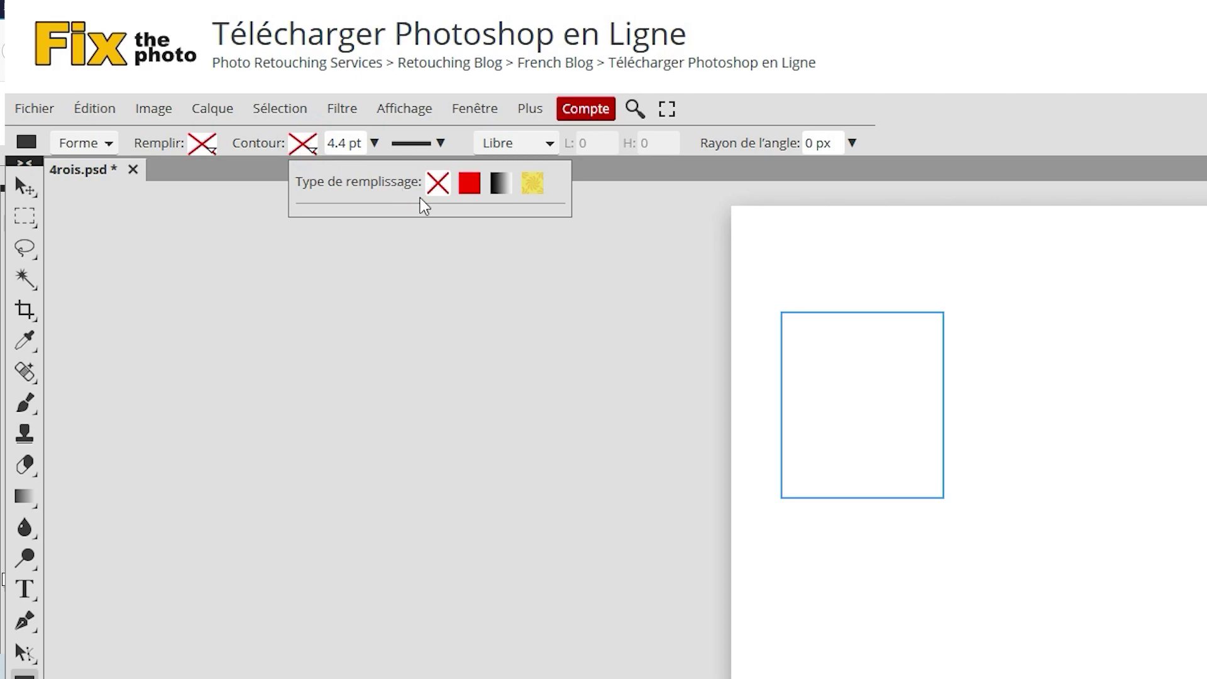
left_click(468, 185)
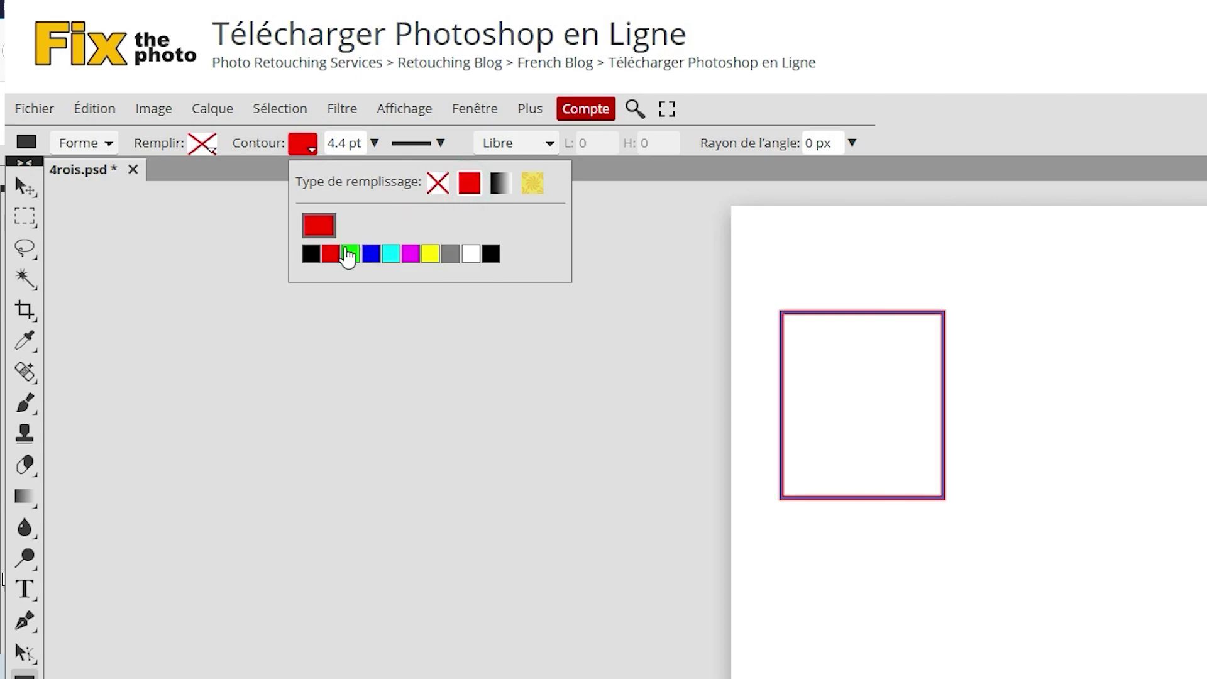
left_click(309, 254)
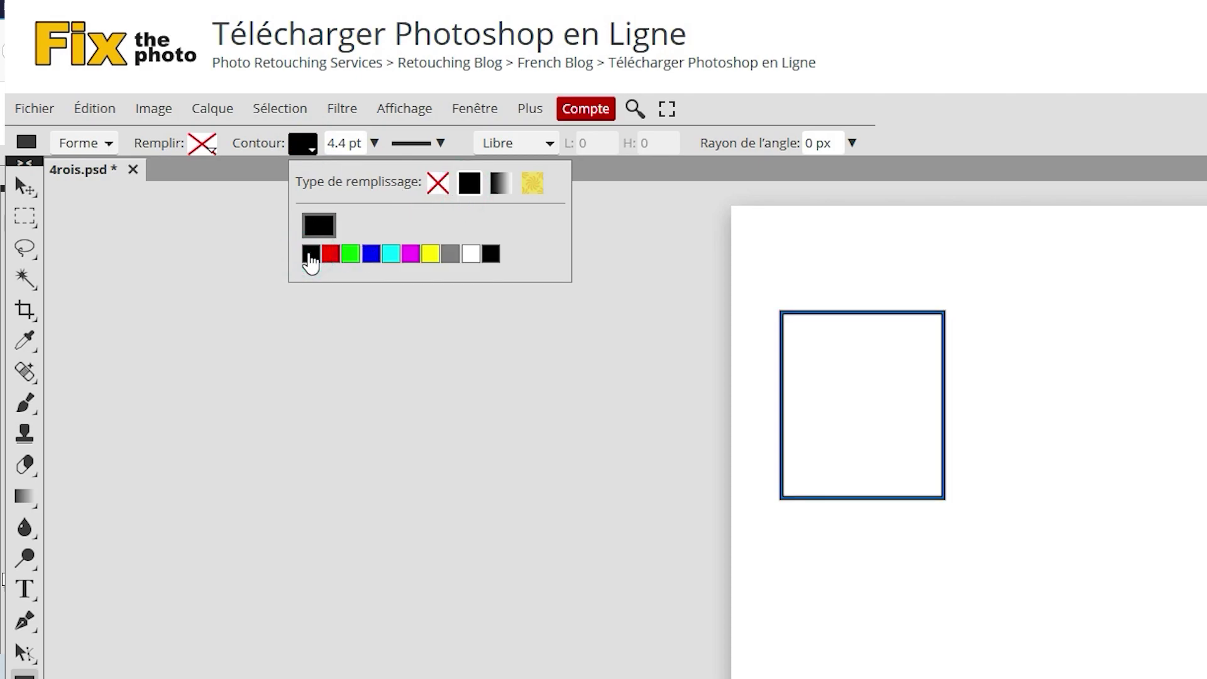
left_click(365, 143)
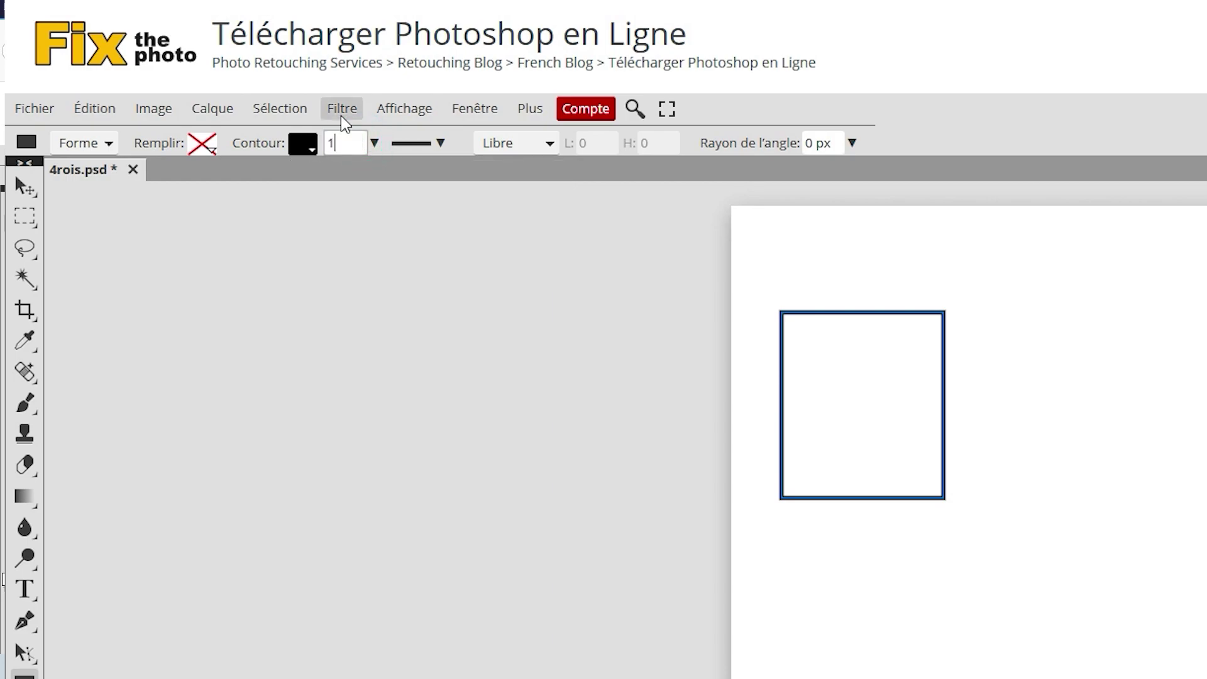
key("Return")
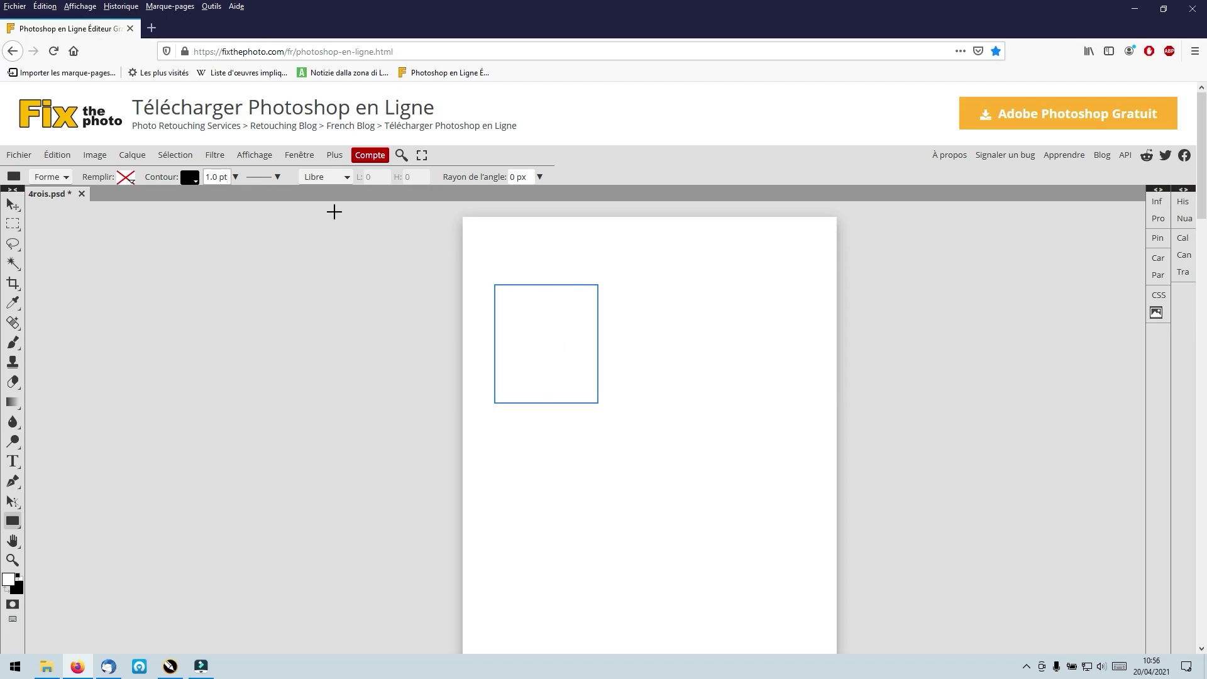
Scale the rectangle to about 95% width and 128% height, and move it close to the page's upper-left corner.
left_click(60, 158)
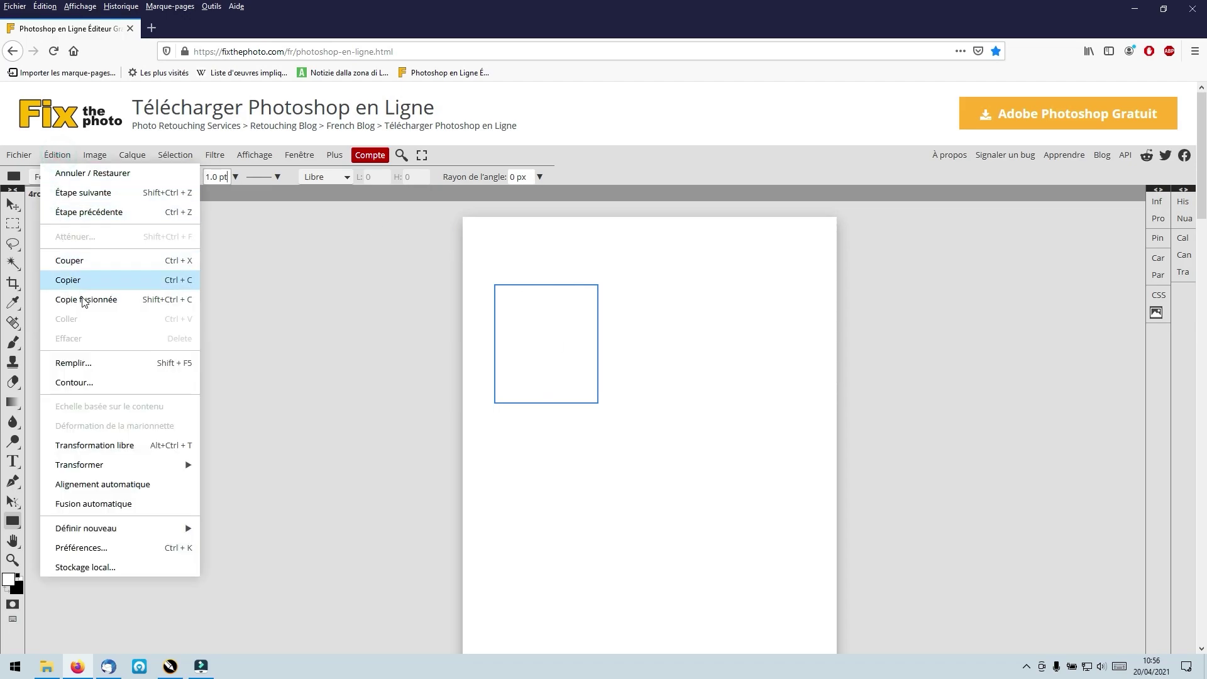
mouse_move(111, 463)
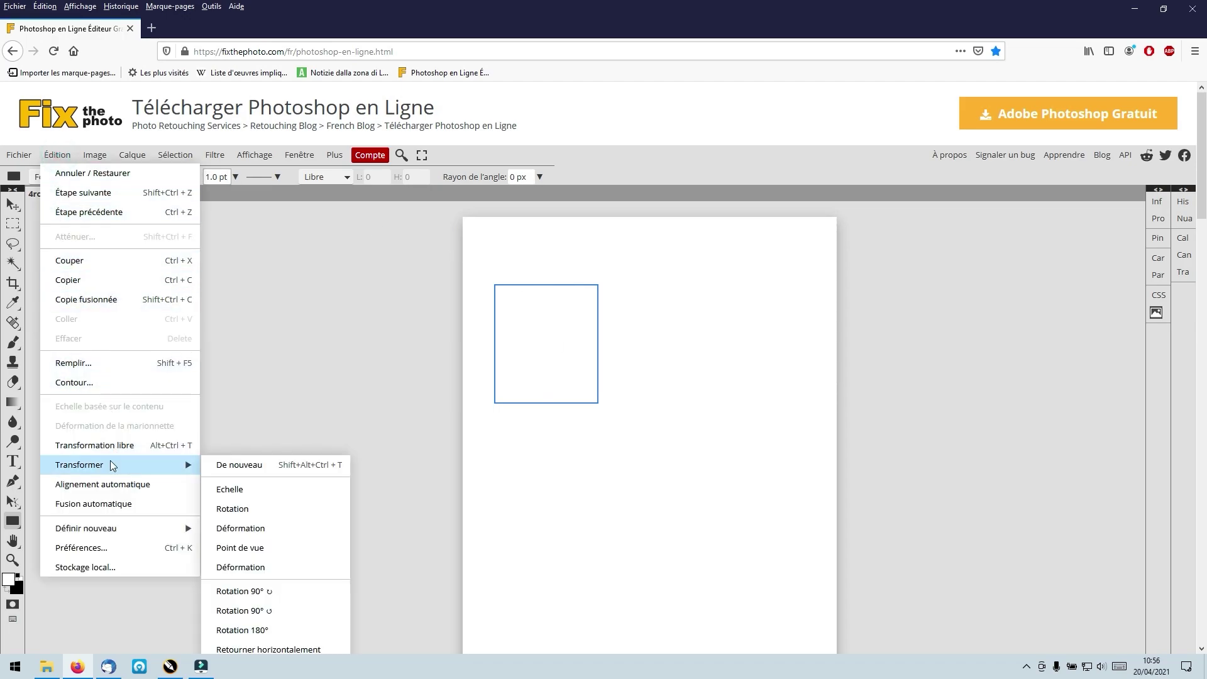
left_click(237, 484)
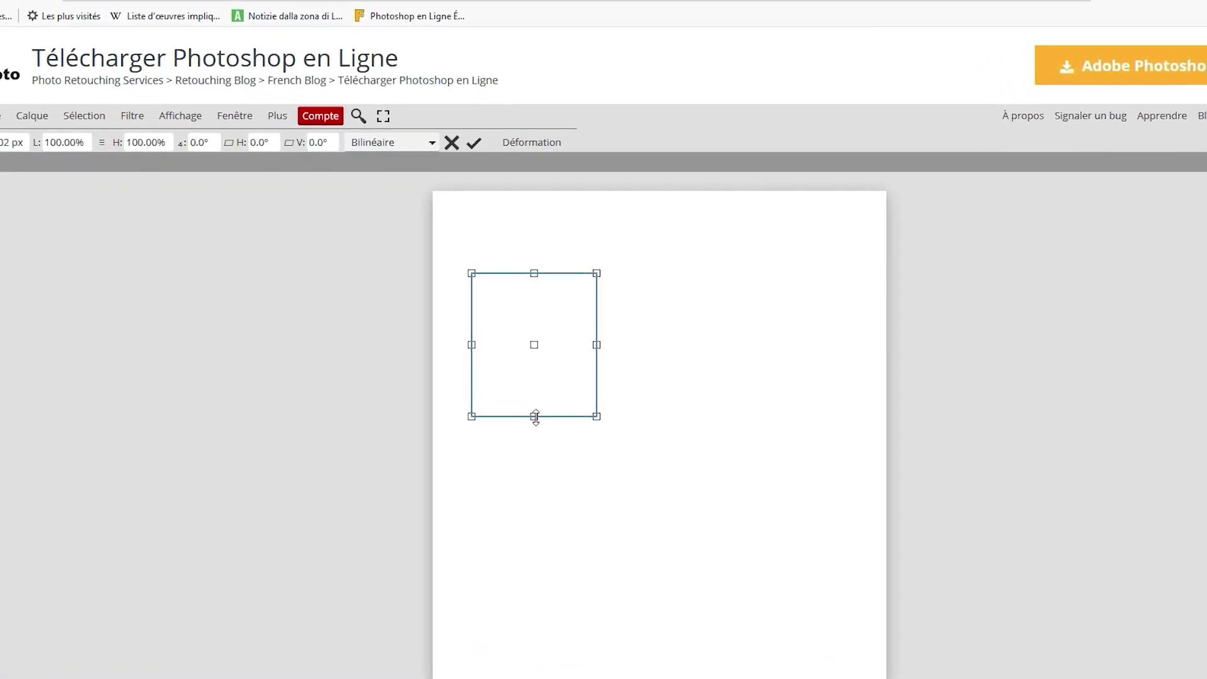
left_click_drag(531, 423, 500, 522)
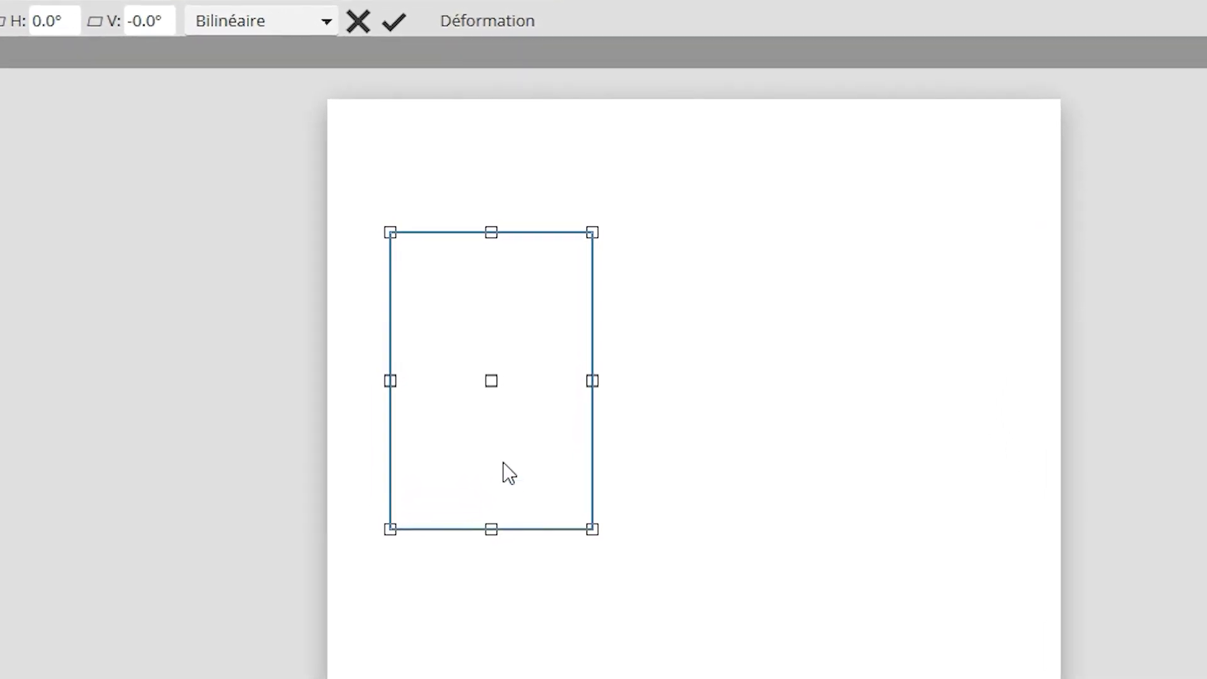
left_click_drag(591, 384, 574, 391)
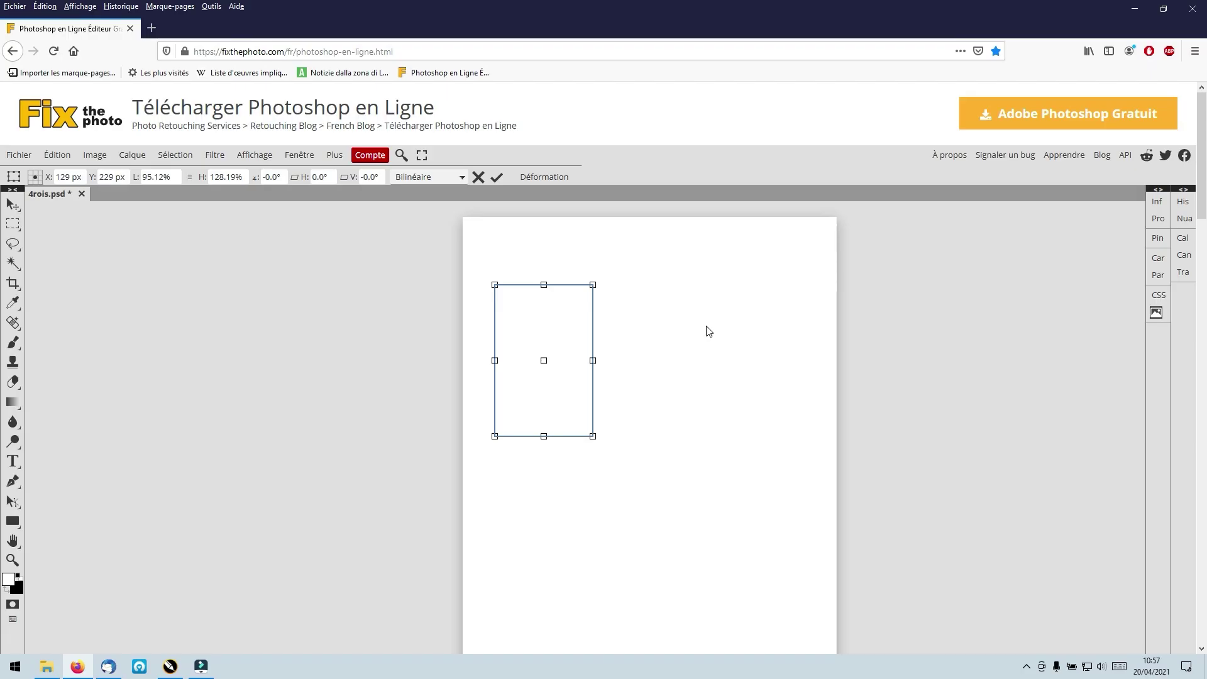
left_click(17, 208)
left_click_drag(564, 345, 554, 294)
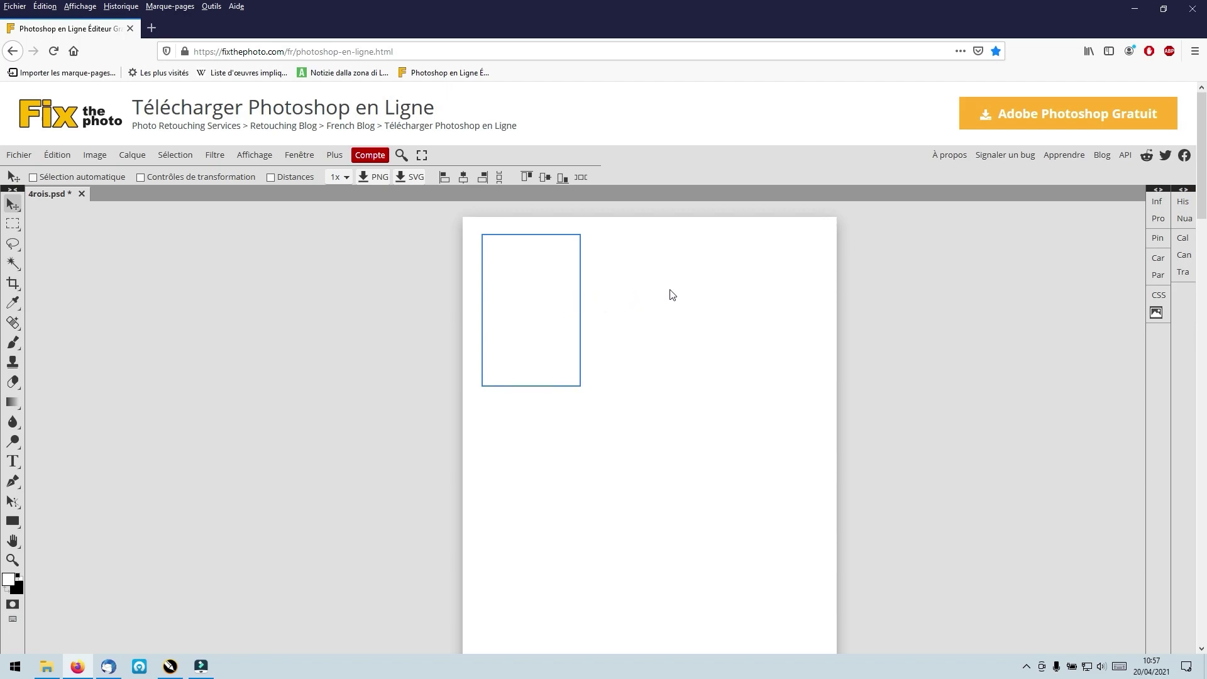
Show the layer list and shorten it so that its layer commands fit on screen beside the page.
left_click(1183, 239)
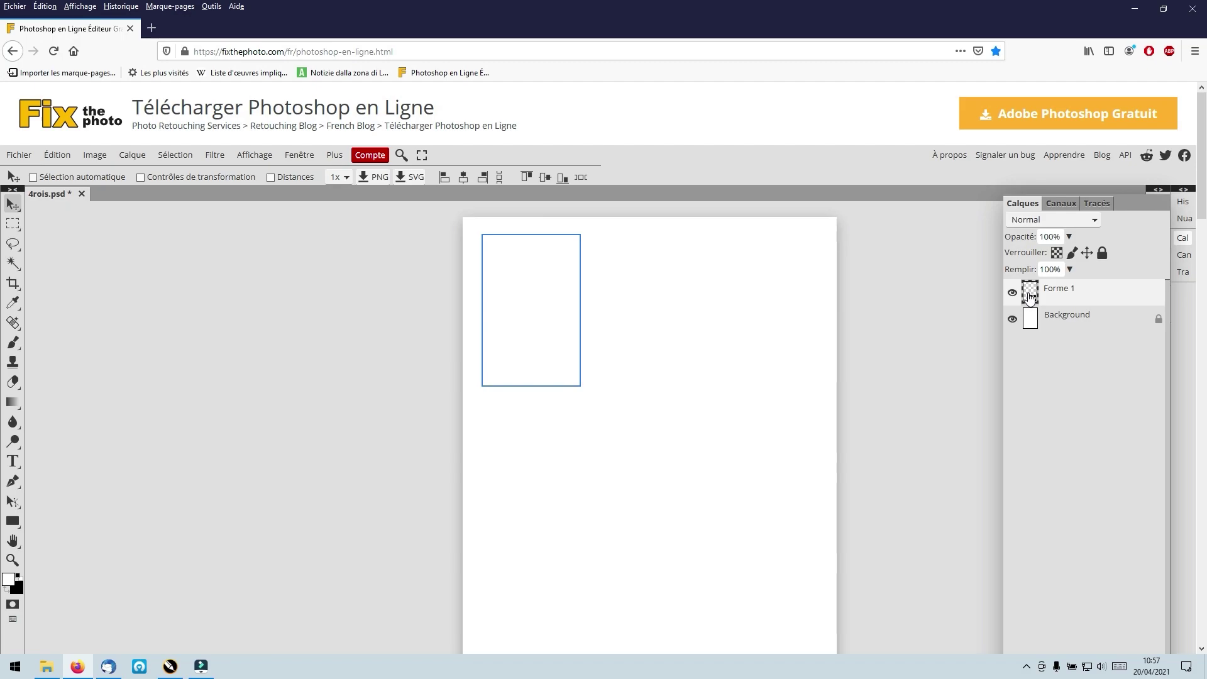
scroll(1020, 547, "down", 2)
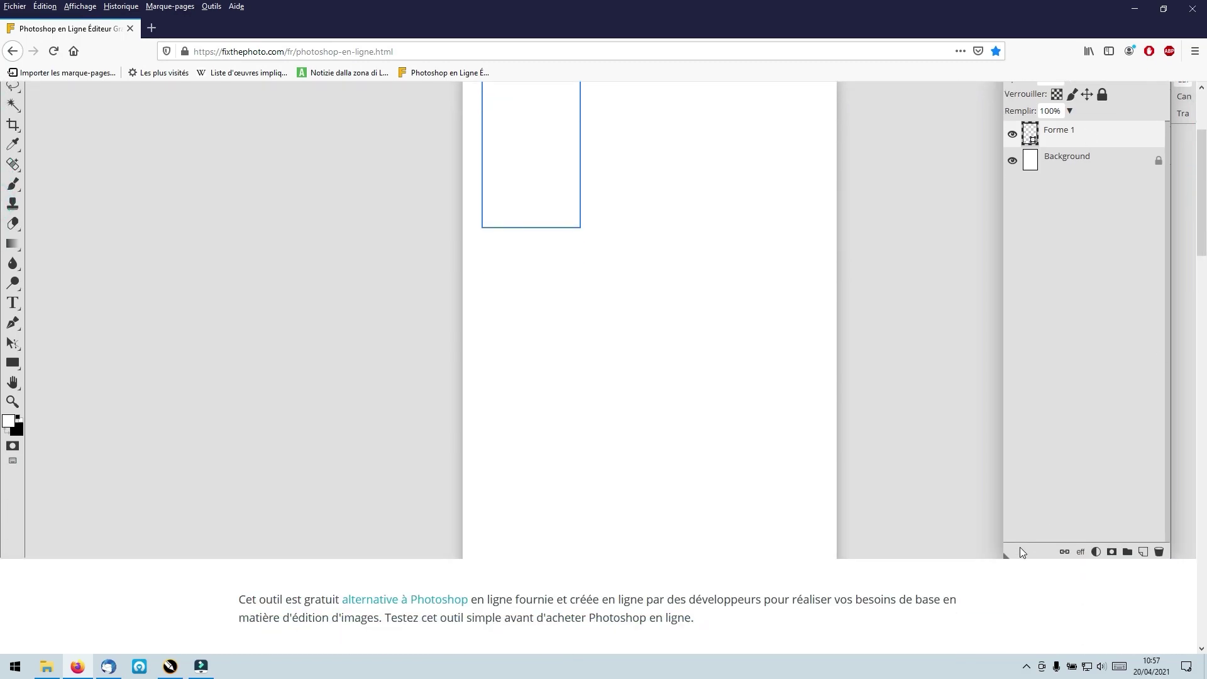
left_click_drag(1007, 555, 1002, 500)
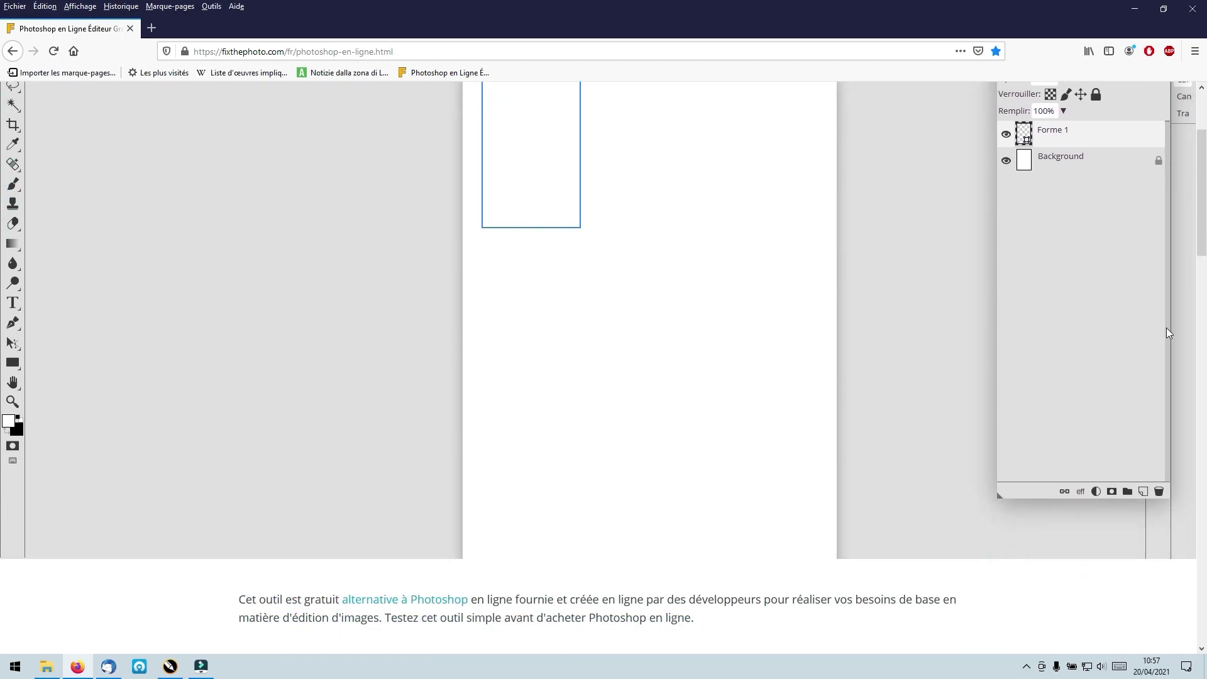
left_click_drag(1203, 235, 1203, 200)
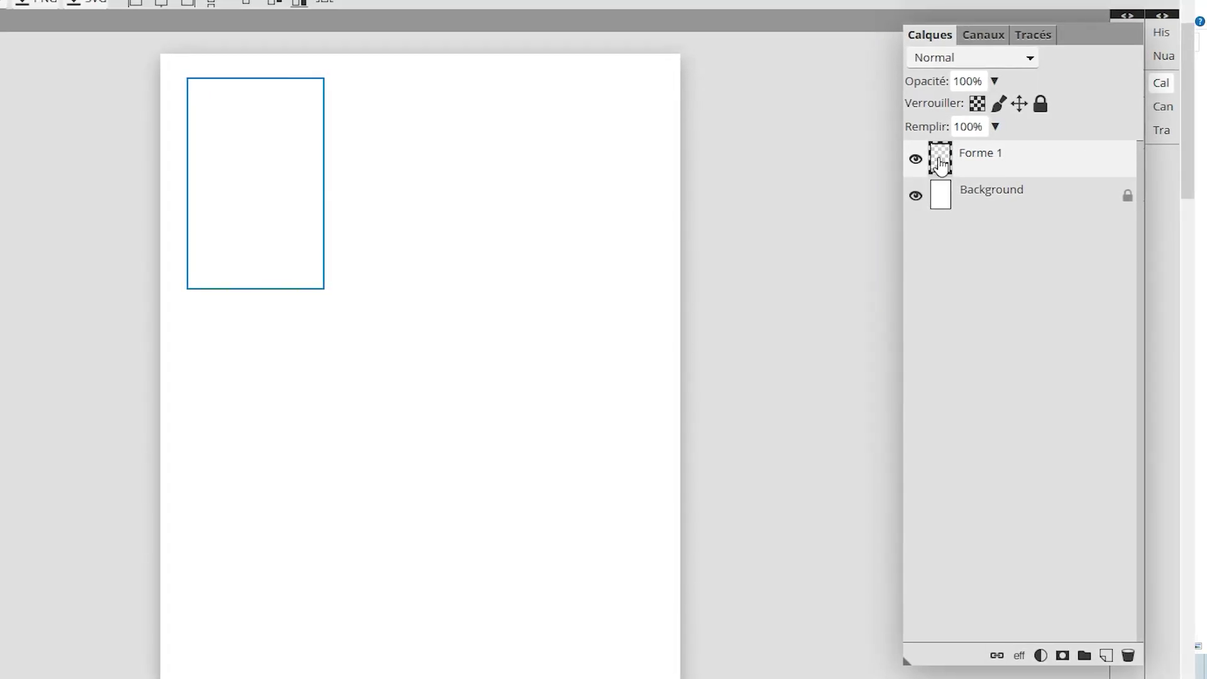
Duplicate the rectangle layer twice and place the copies side by side to form a row of three across the page.
left_click_drag(942, 165, 1099, 655)
left_click_drag(228, 134, 389, 132)
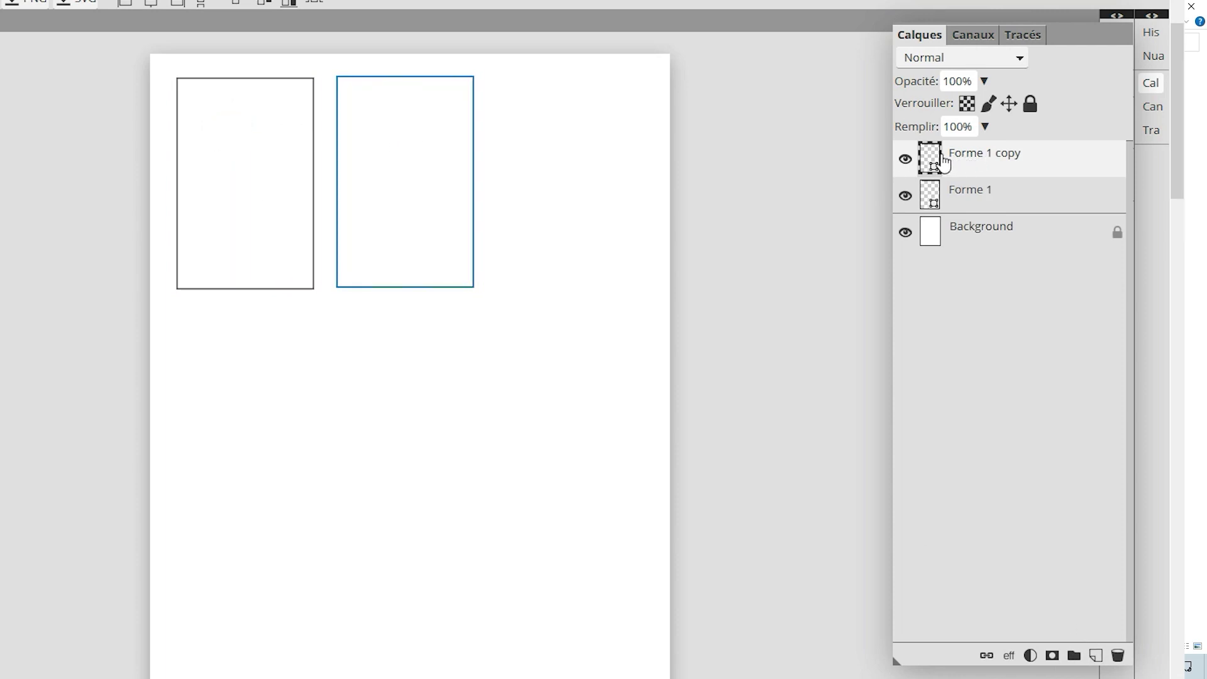
left_click_drag(930, 162, 1096, 655)
left_click_drag(443, 170, 600, 175)
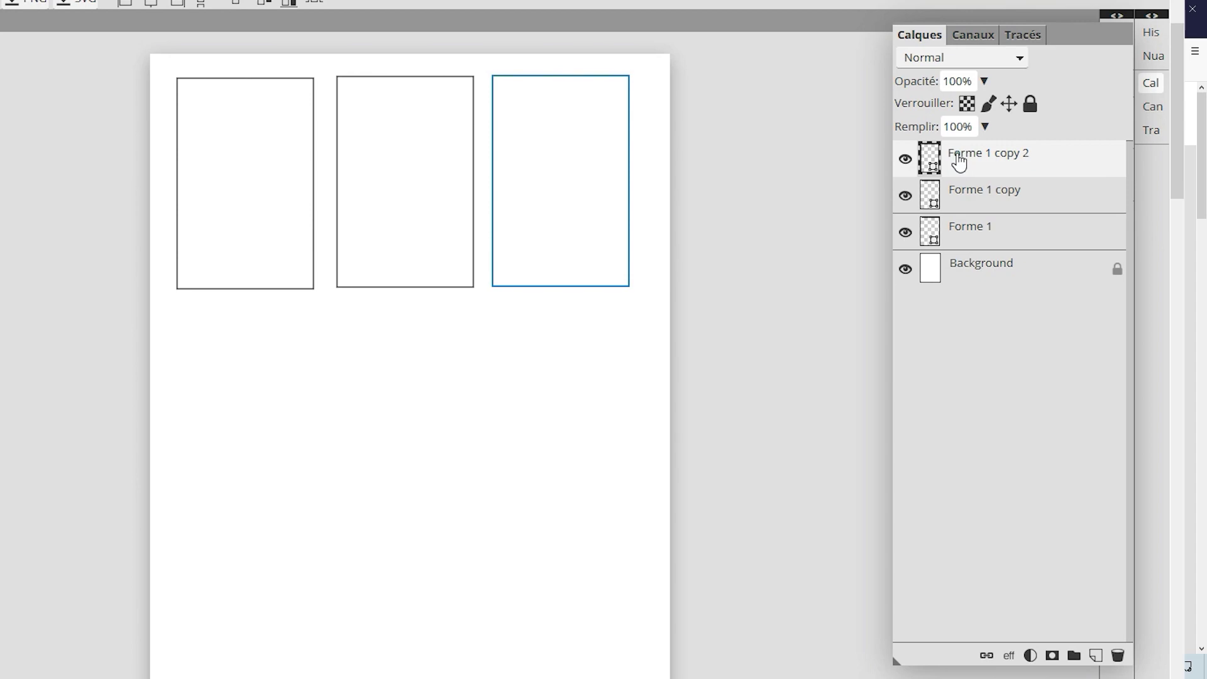
Duplicate the rectangle layer three more times and arrange the copies as a second row of three beneath the first.
left_click_drag(958, 163, 1096, 656)
left_click_drag(561, 179, 253, 411)
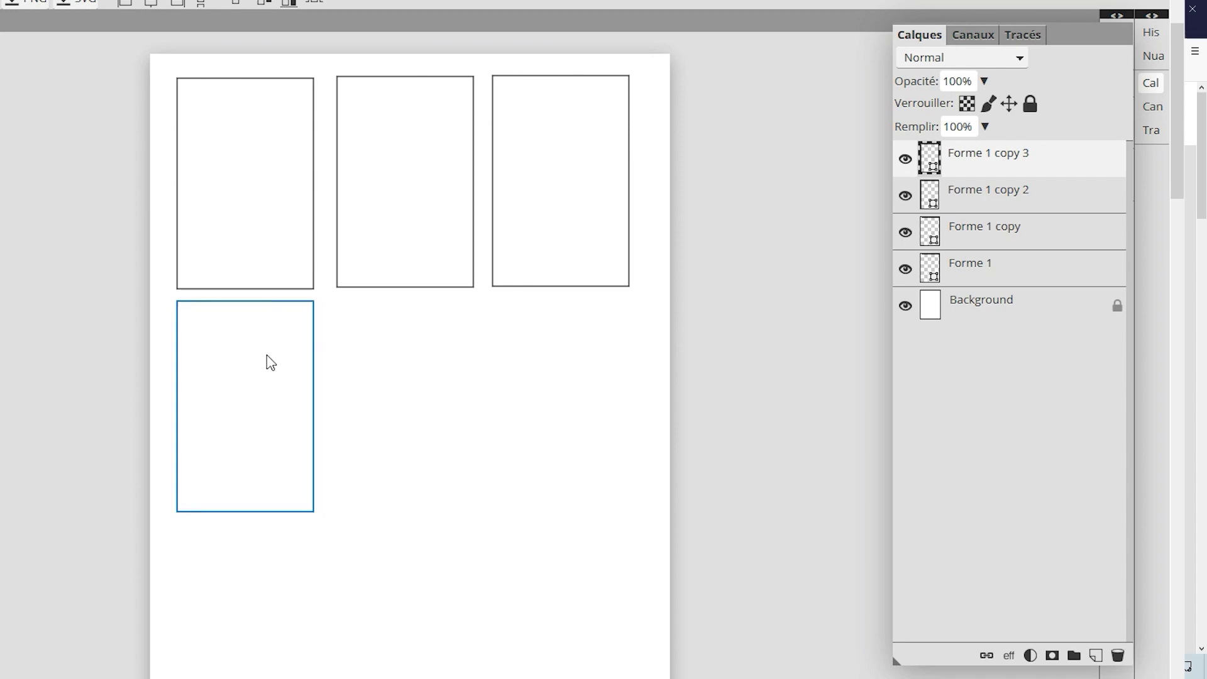
left_click_drag(946, 165, 1097, 656)
left_click_drag(272, 371, 426, 371)
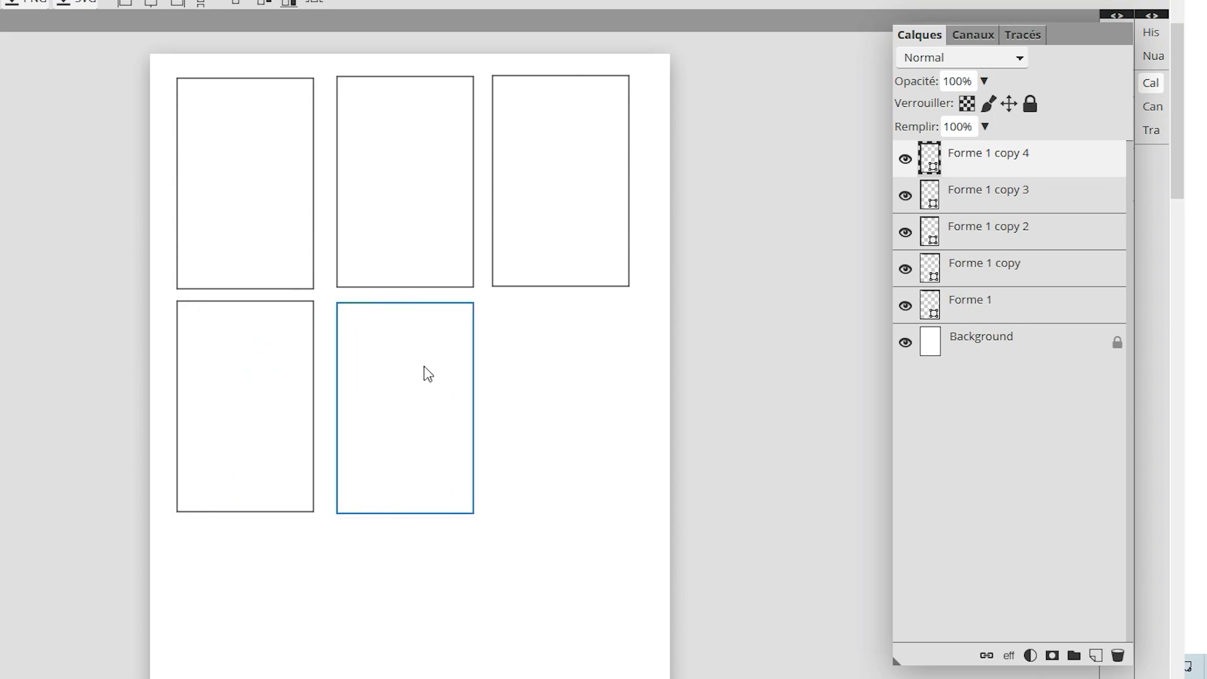
left_click_drag(937, 161, 1096, 658)
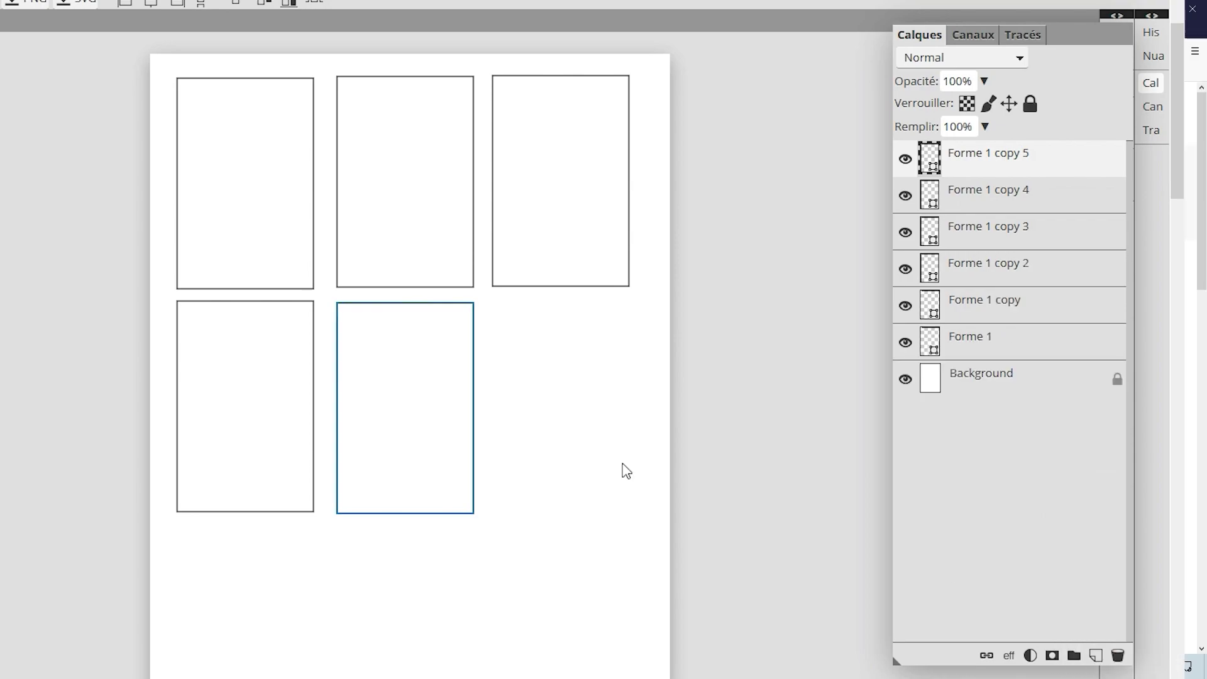
left_click_drag(483, 412, 555, 406)
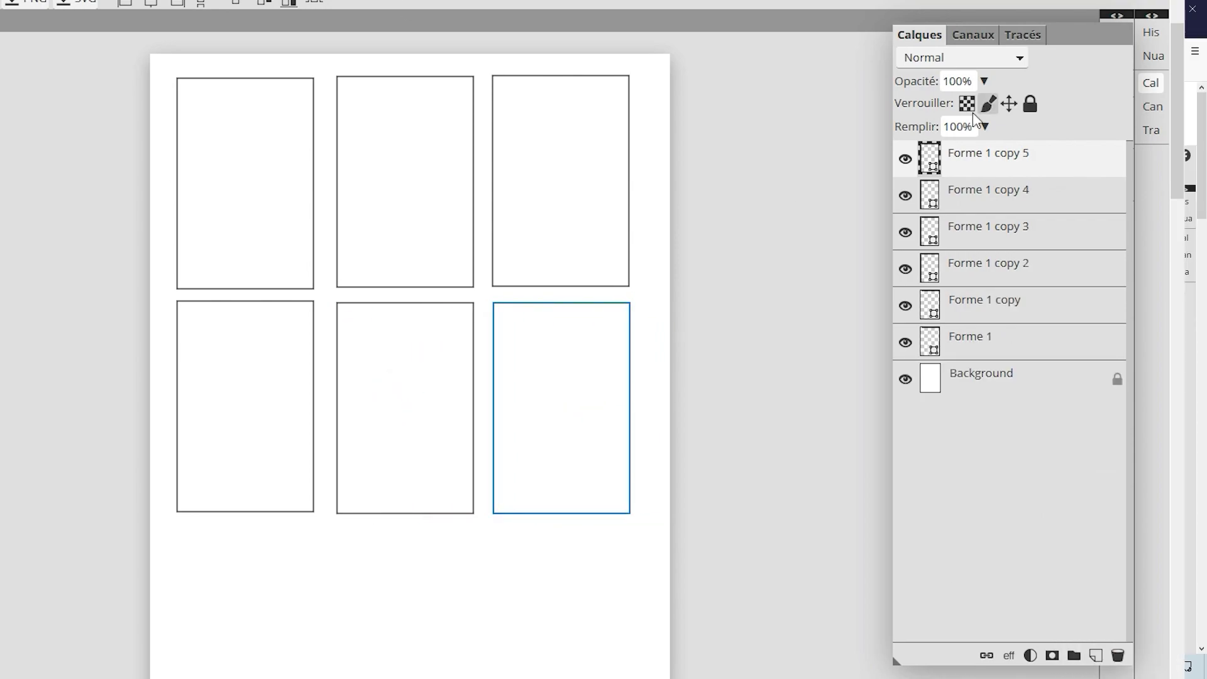
Duplicate the rectangle layer twice more and place the copies side by side as a centred third row of two.
left_click_drag(932, 155, 1099, 660)
left_click_drag(558, 393, 337, 647)
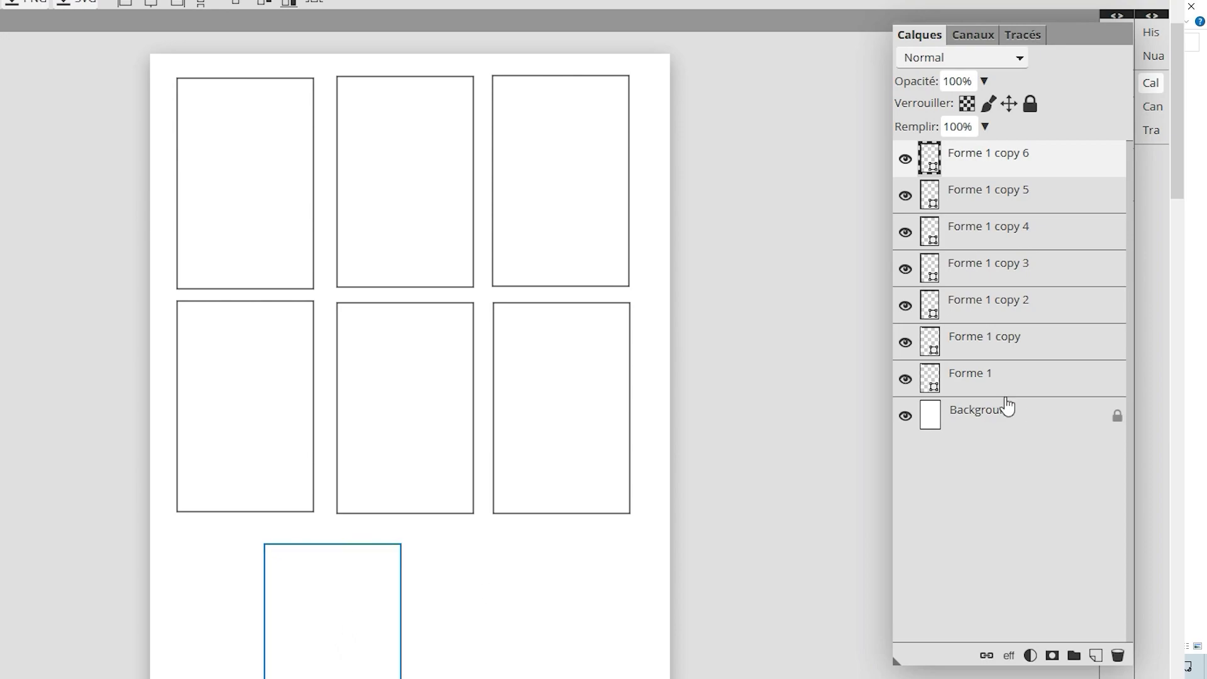
left_click_drag(930, 157, 1096, 655)
left_click_drag(336, 600, 492, 594)
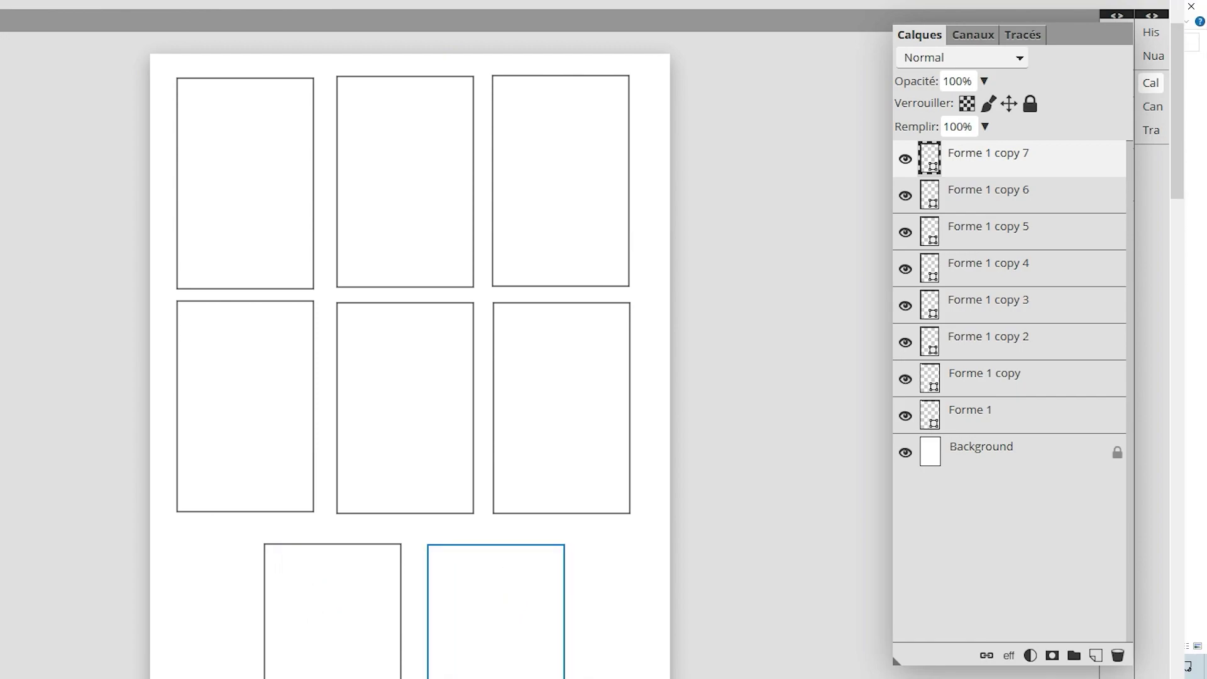
right_click(260, 210)
left_click(327, 246)
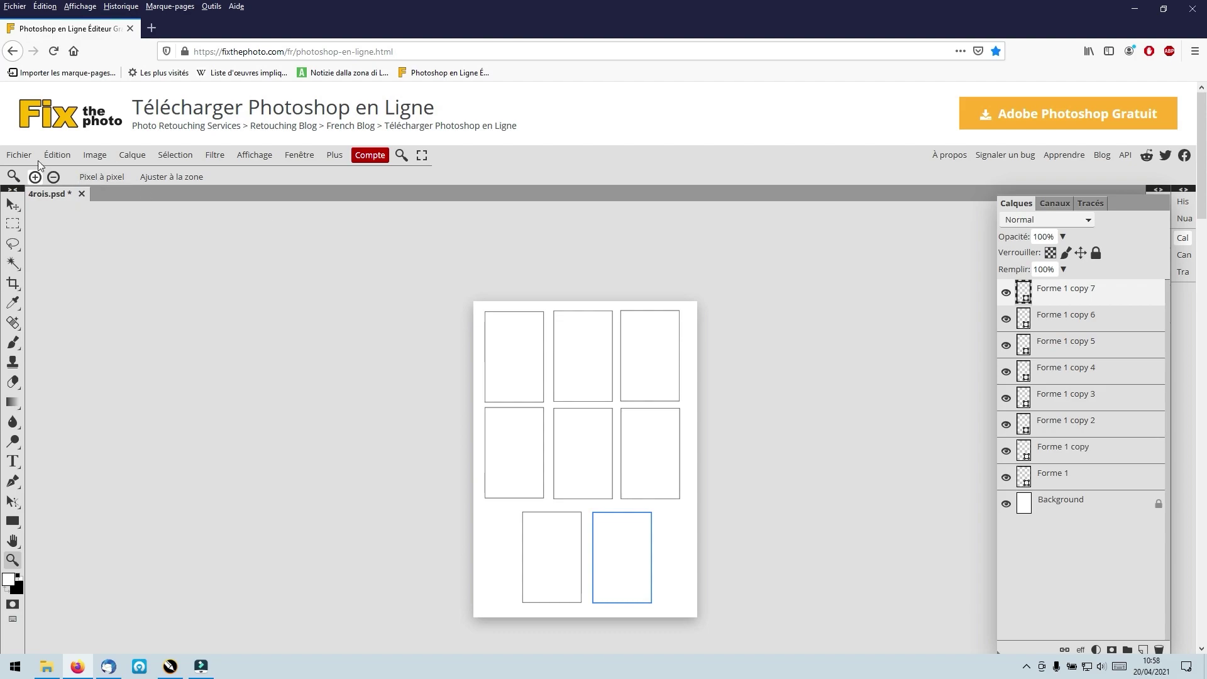
Open the six images dos bleu, dos rouge, roi de carreau, roi de coeur, roi de pique and roi de trèfle, and reorder dos bleu last.
left_click(20, 155)
left_click(31, 191)
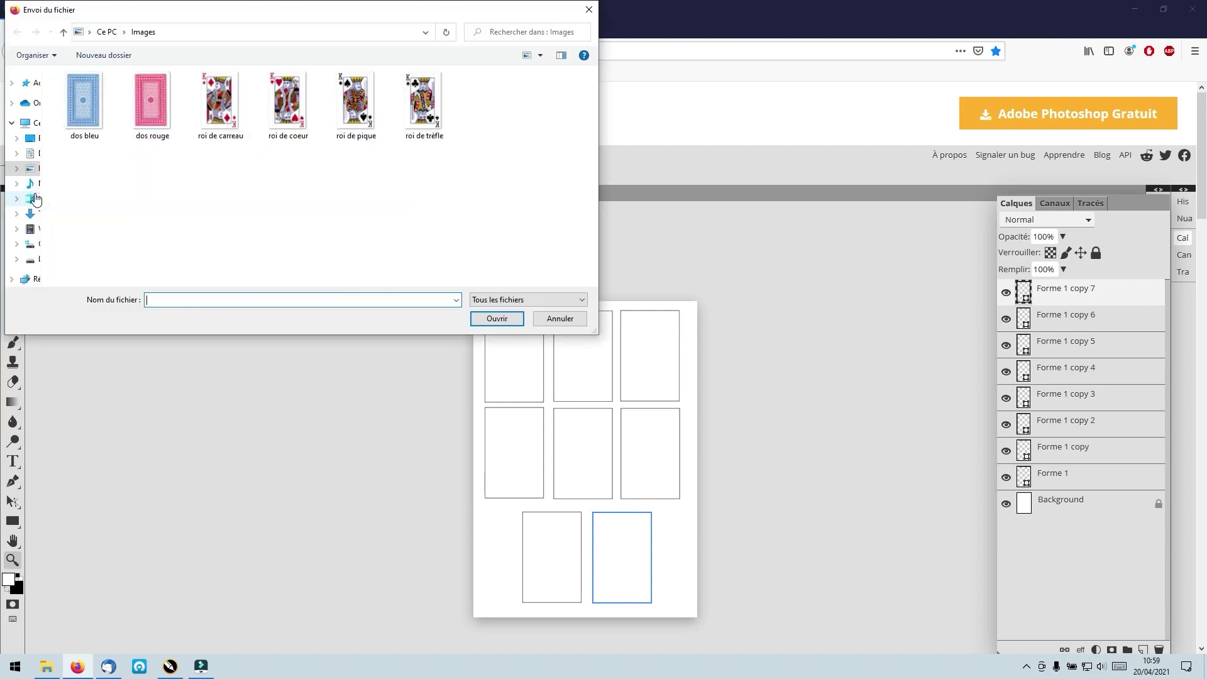
left_click(86, 117)
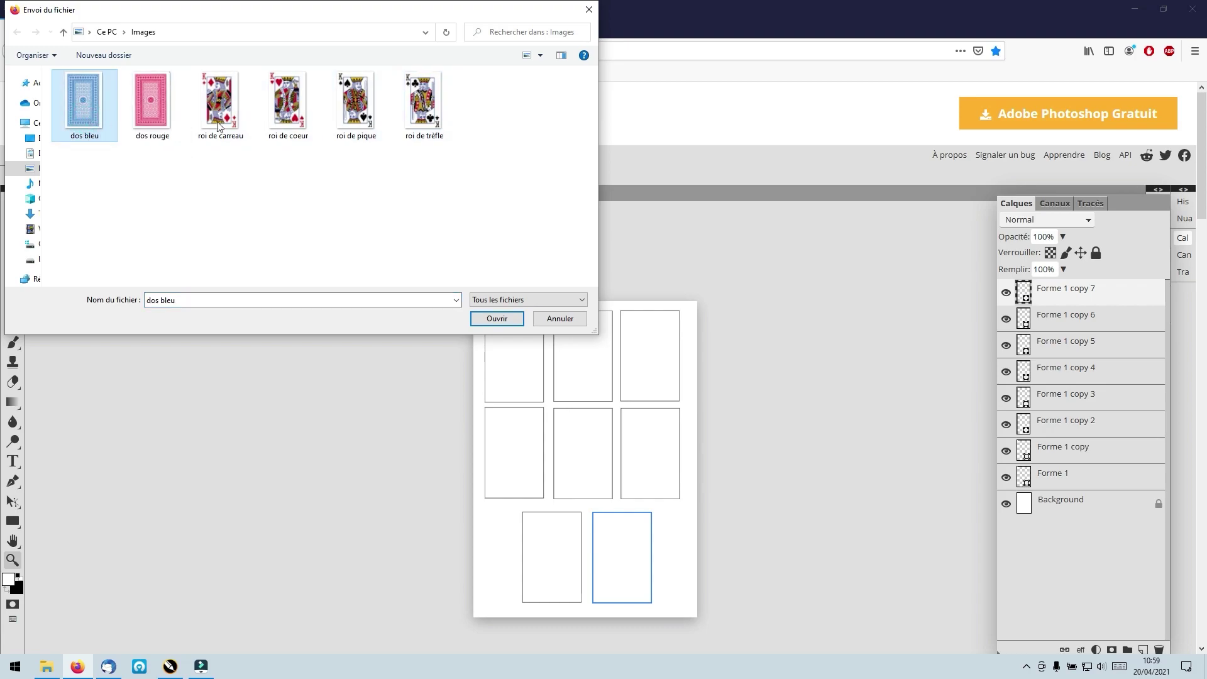
left_click(424, 103, "shift")
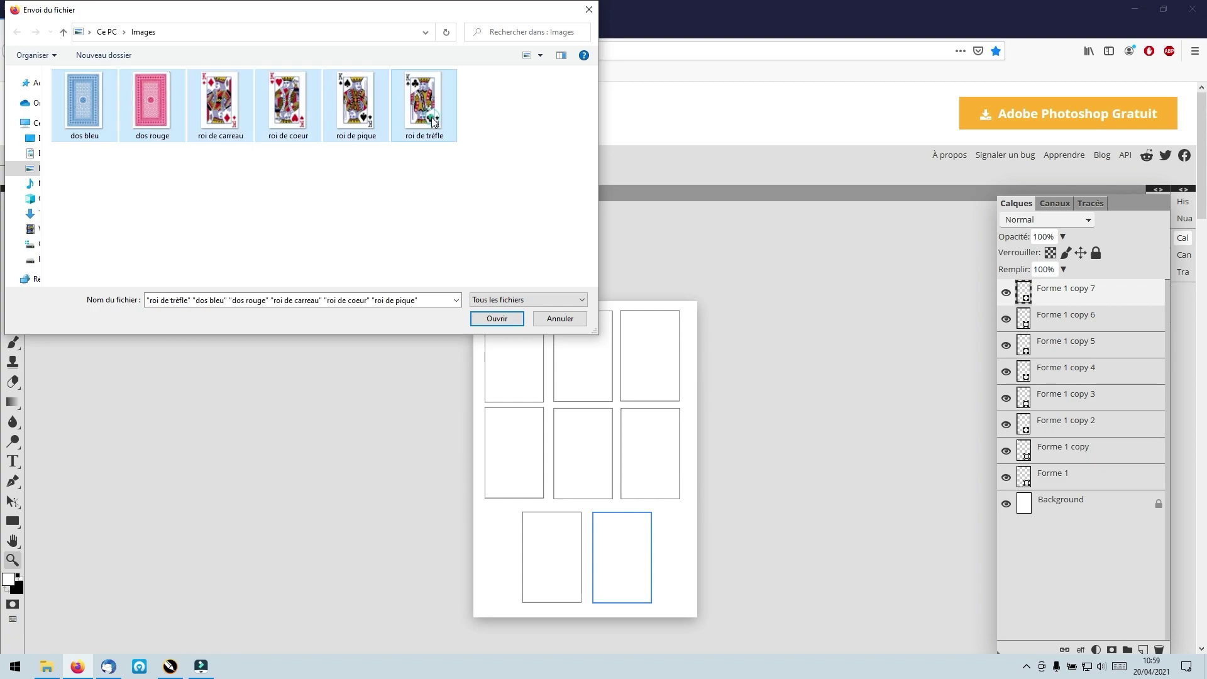
left_click(497, 319)
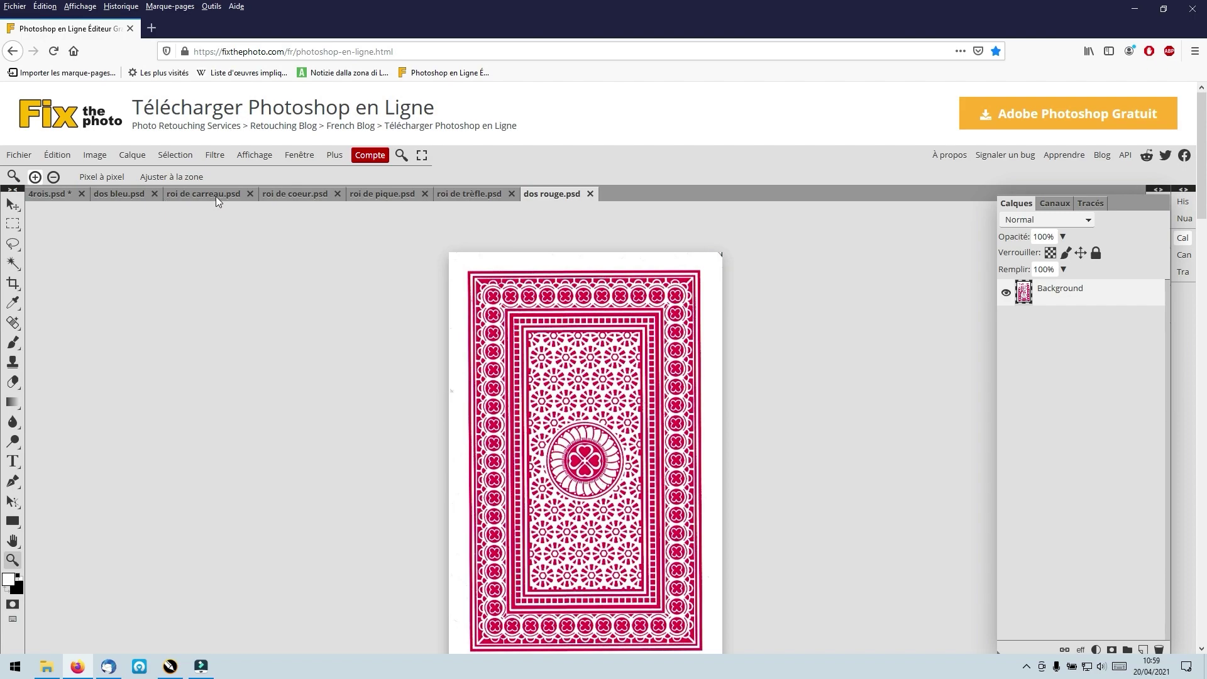
left_click(112, 194)
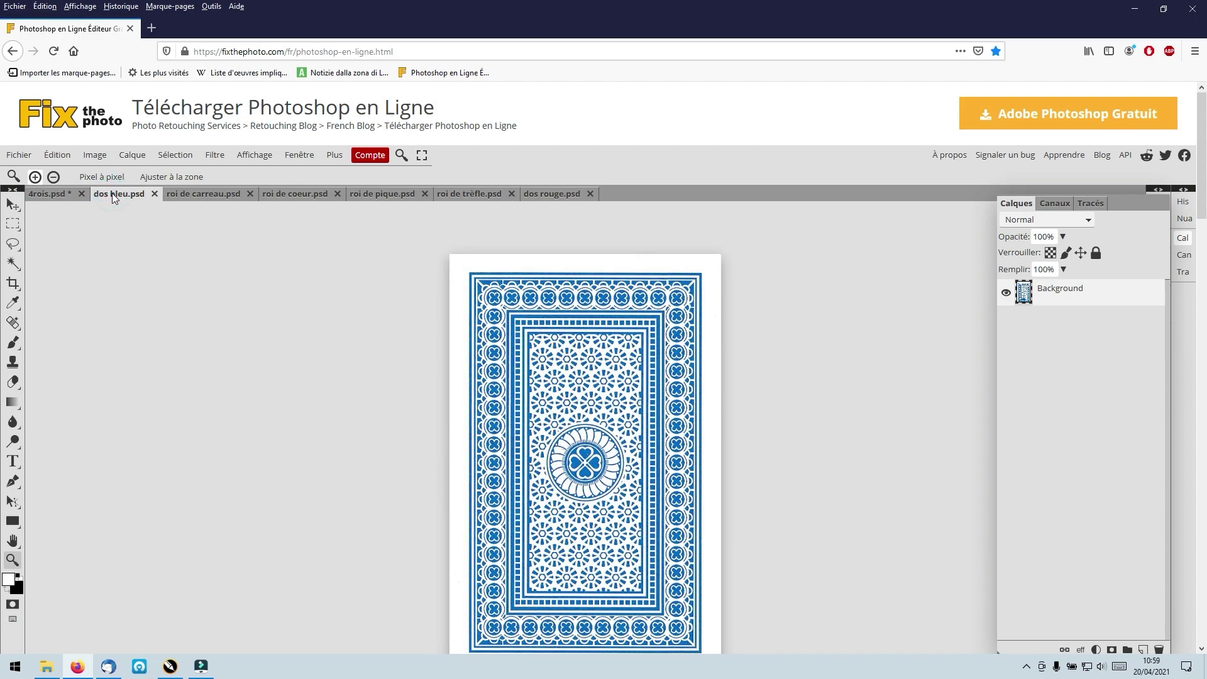
left_click_drag(114, 193, 623, 194)
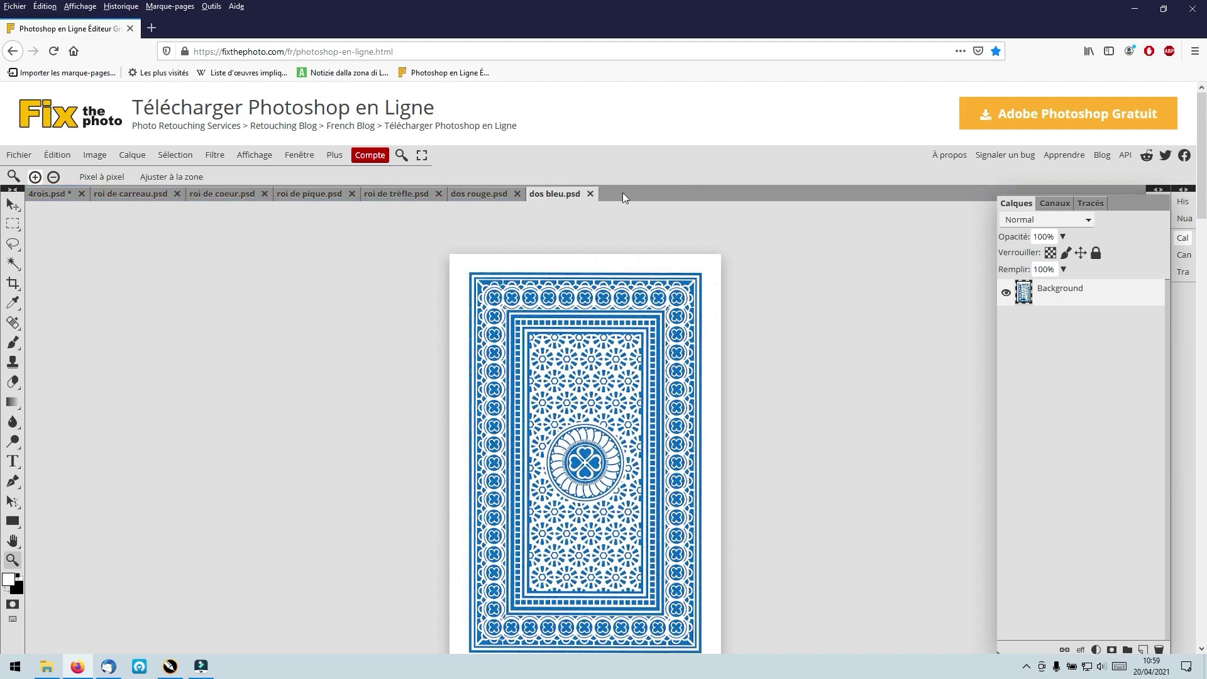
Review the 4rois page and each opened card image in order, from roi de carreau to dos bleu.
left_click(49, 194)
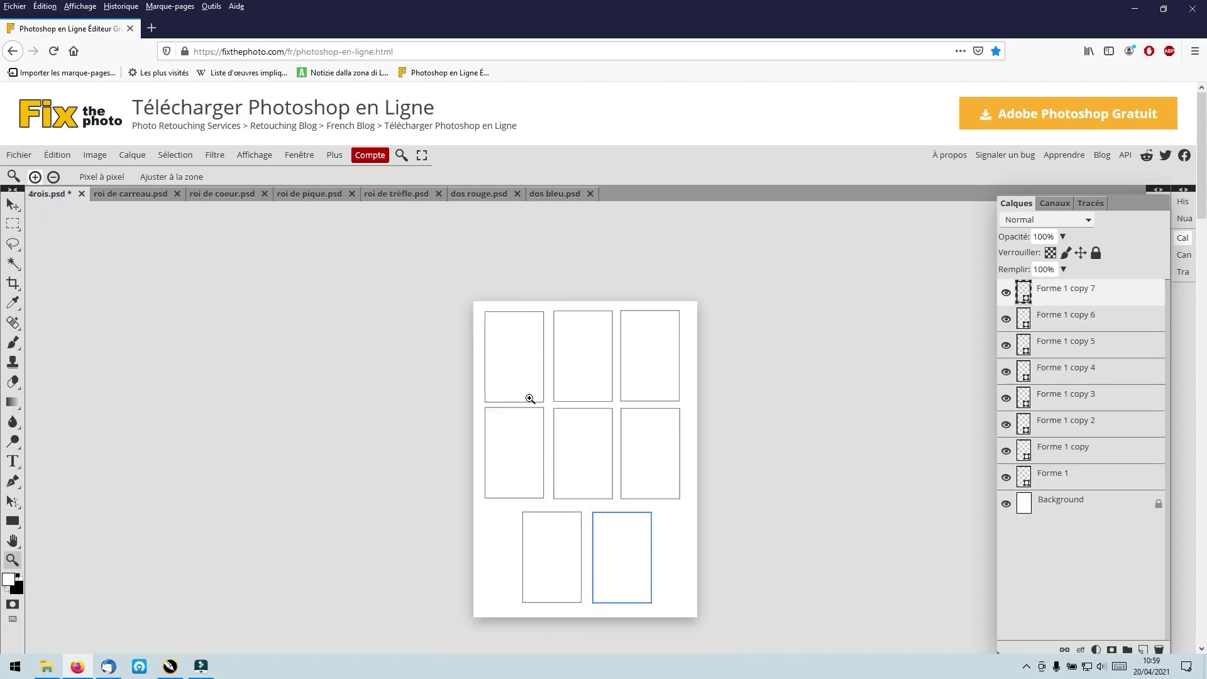
left_click(126, 199)
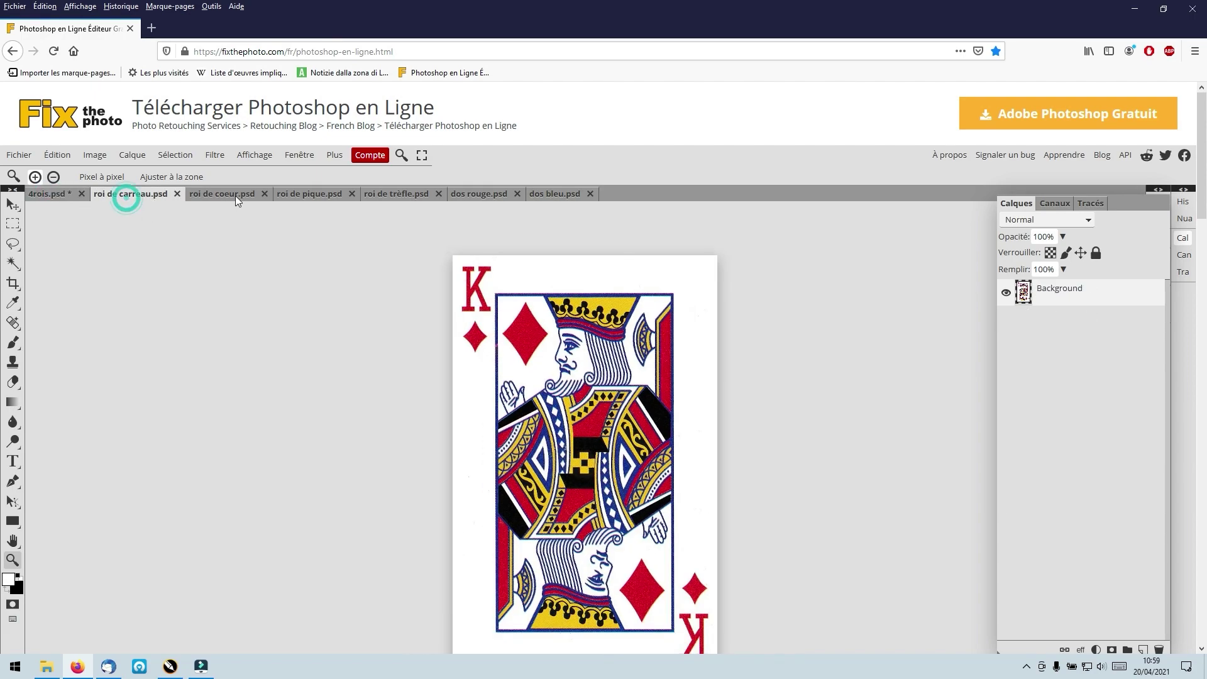
left_click(235, 195)
left_click(319, 195)
left_click(402, 194)
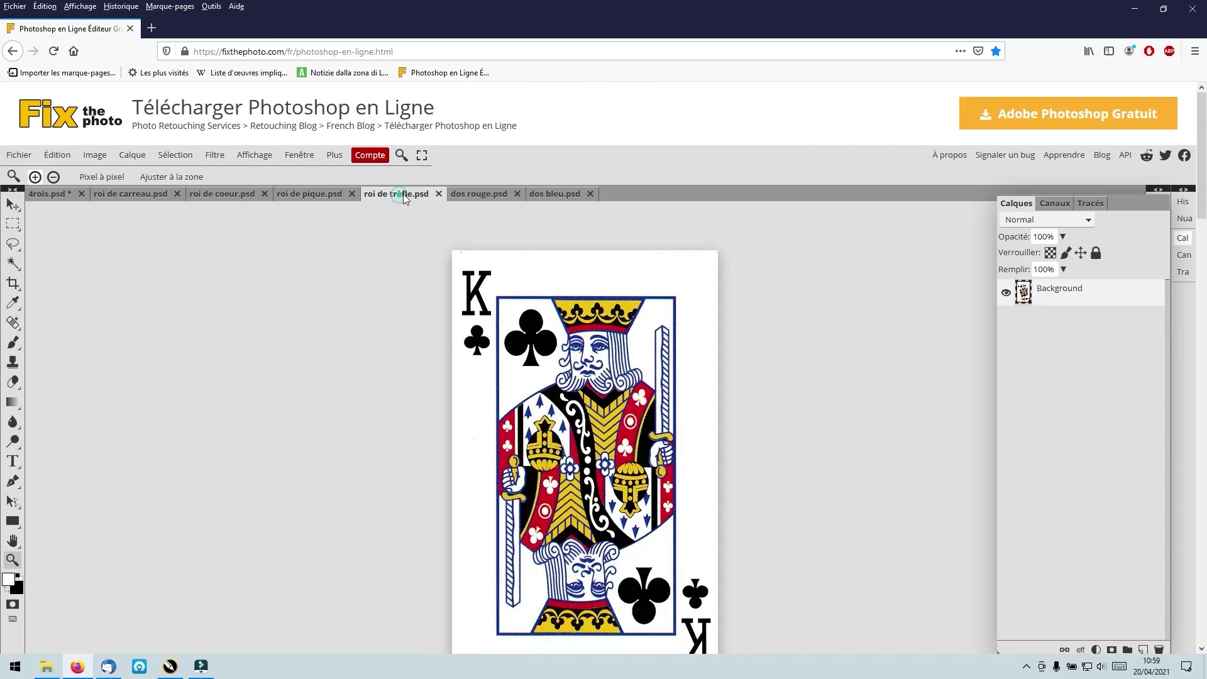
left_click(497, 194)
left_click(576, 195)
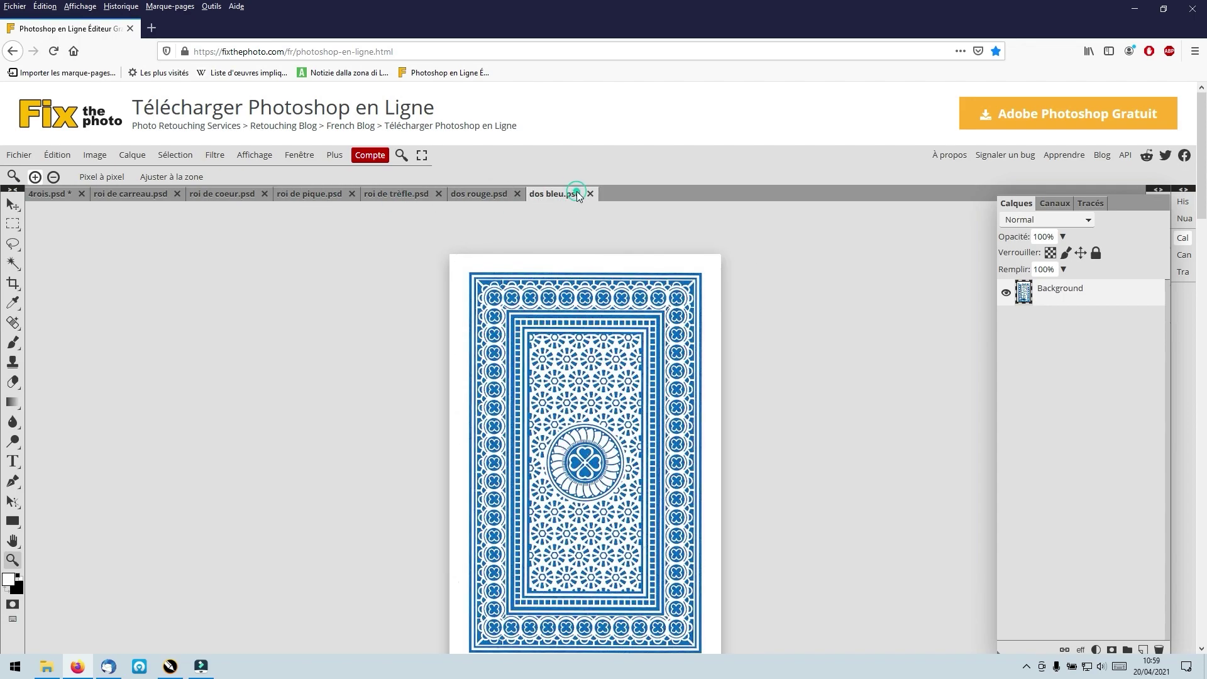
In roi de carreau, sample the card's white background and paint over the large and small diamonds in the card's upper-left corner.
left_click(136, 197)
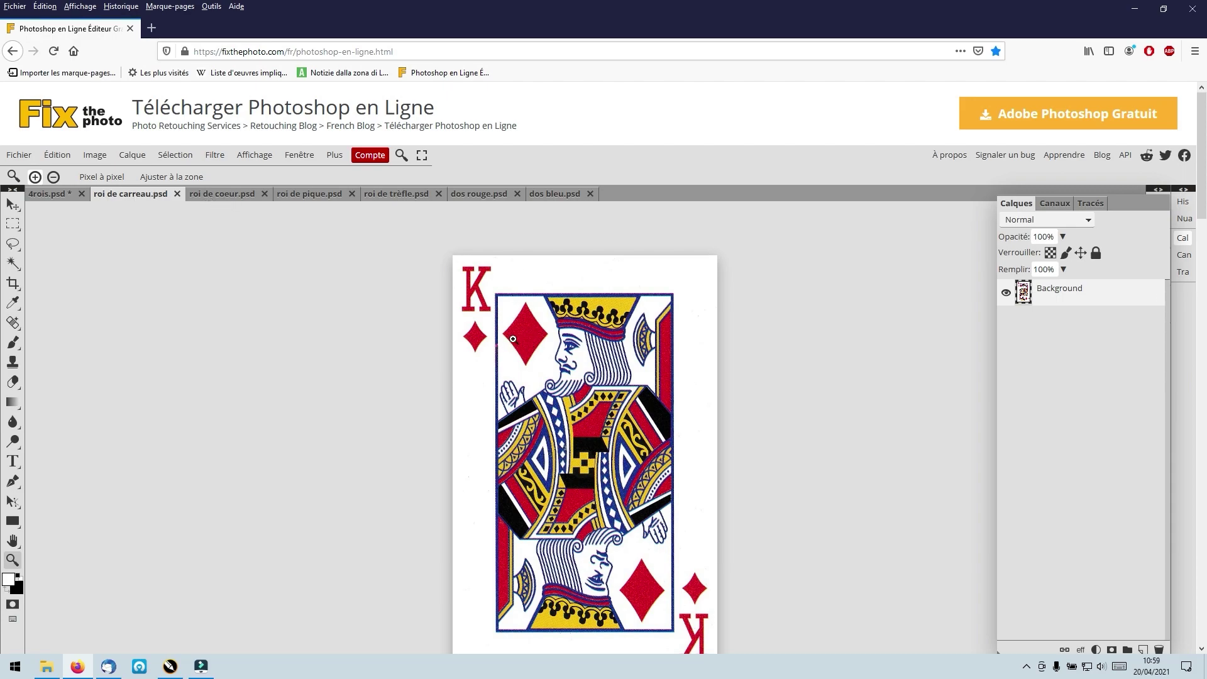
left_click(12, 302)
left_click(625, 270)
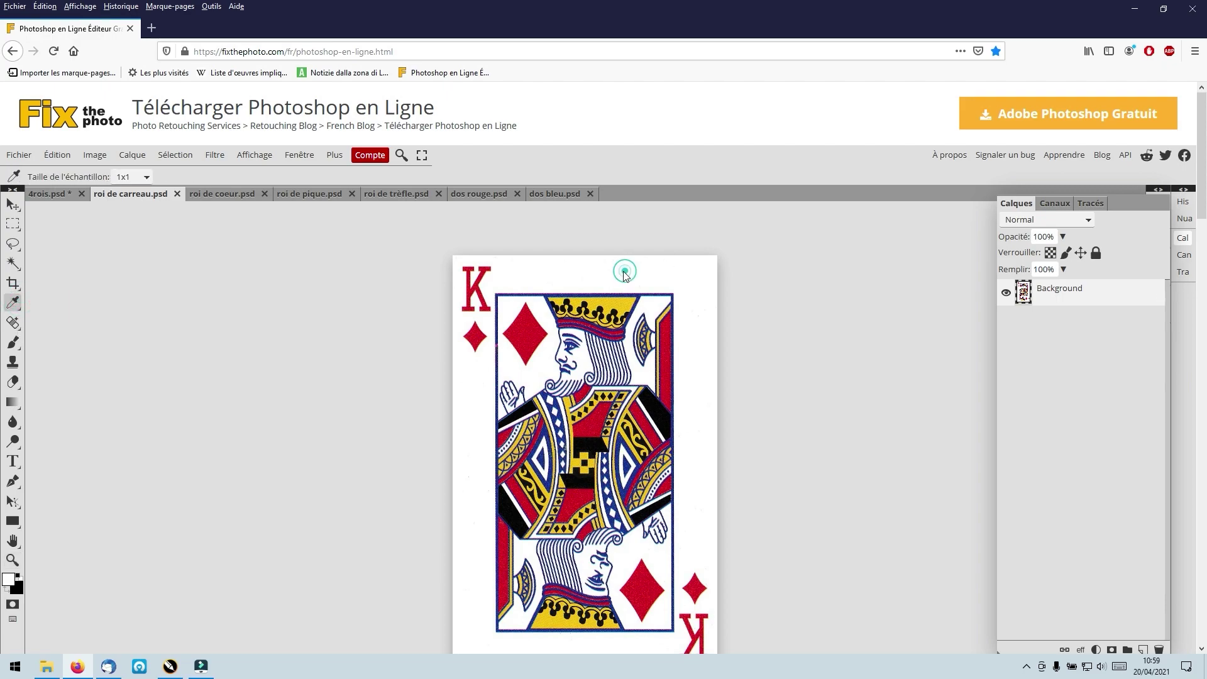
left_click(14, 344)
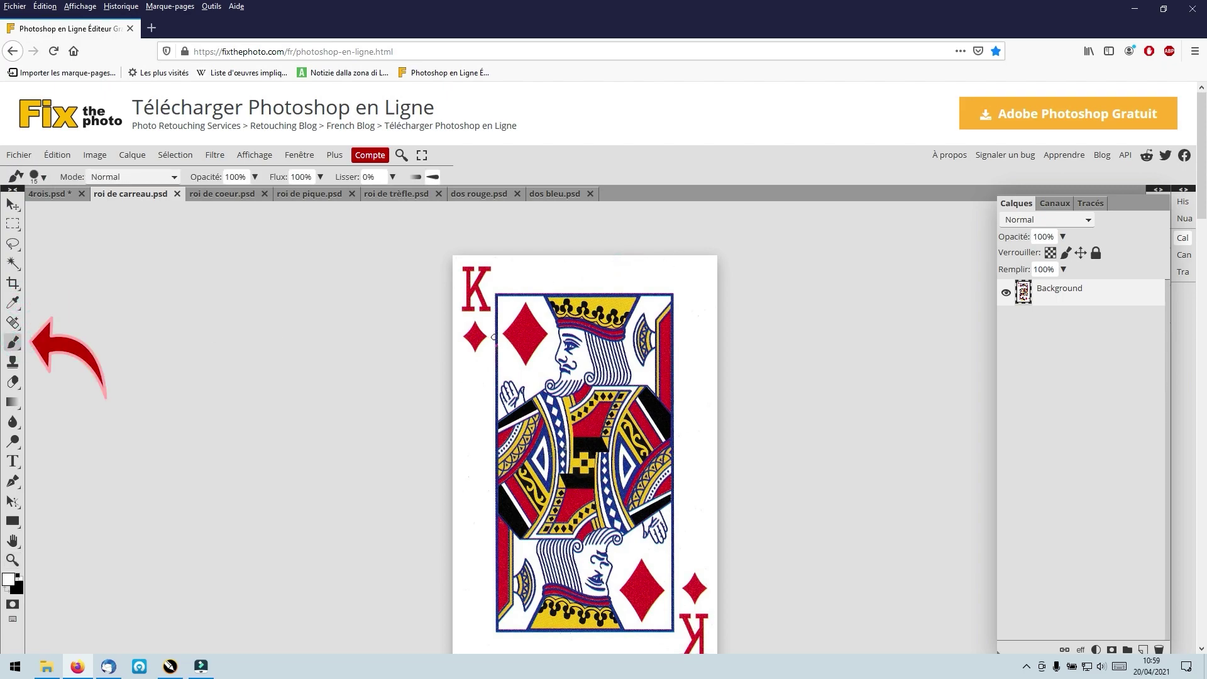
left_click_drag(519, 337, 539, 351)
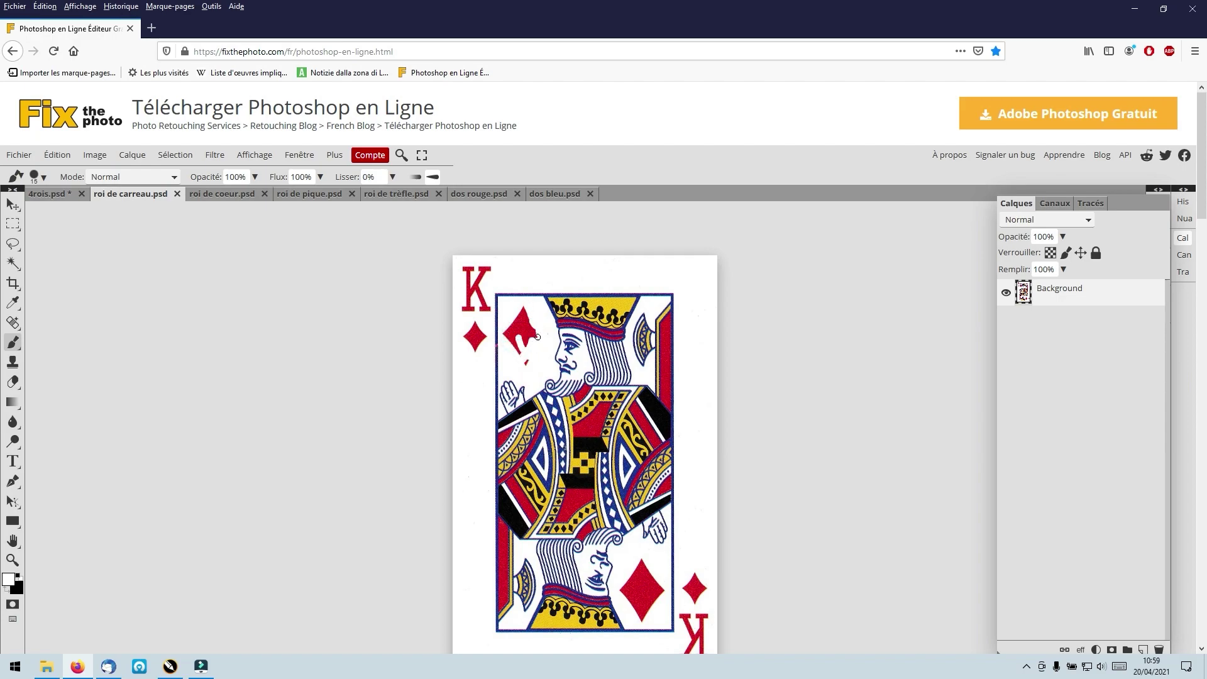
mouse_move(527, 362)
left_mouse_down()
mouse_move(547, 337)
mouse_move(520, 343)
mouse_move(524, 318)
left_mouse_up()
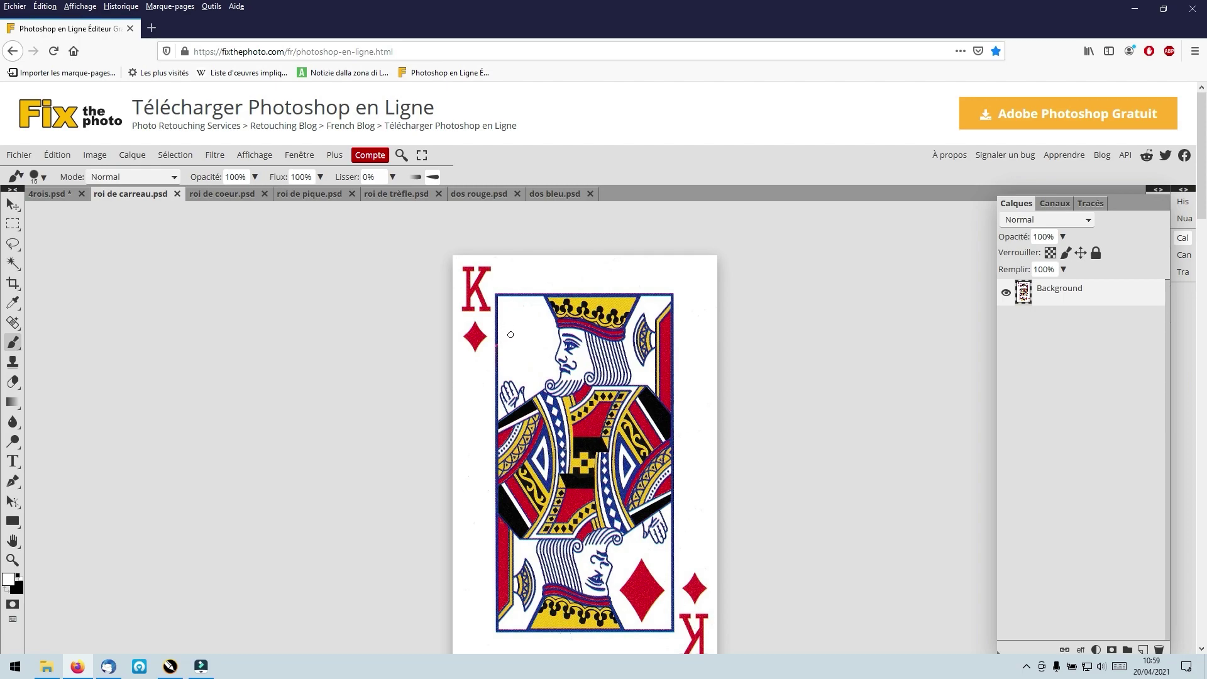
left_click_drag(510, 334, 481, 340)
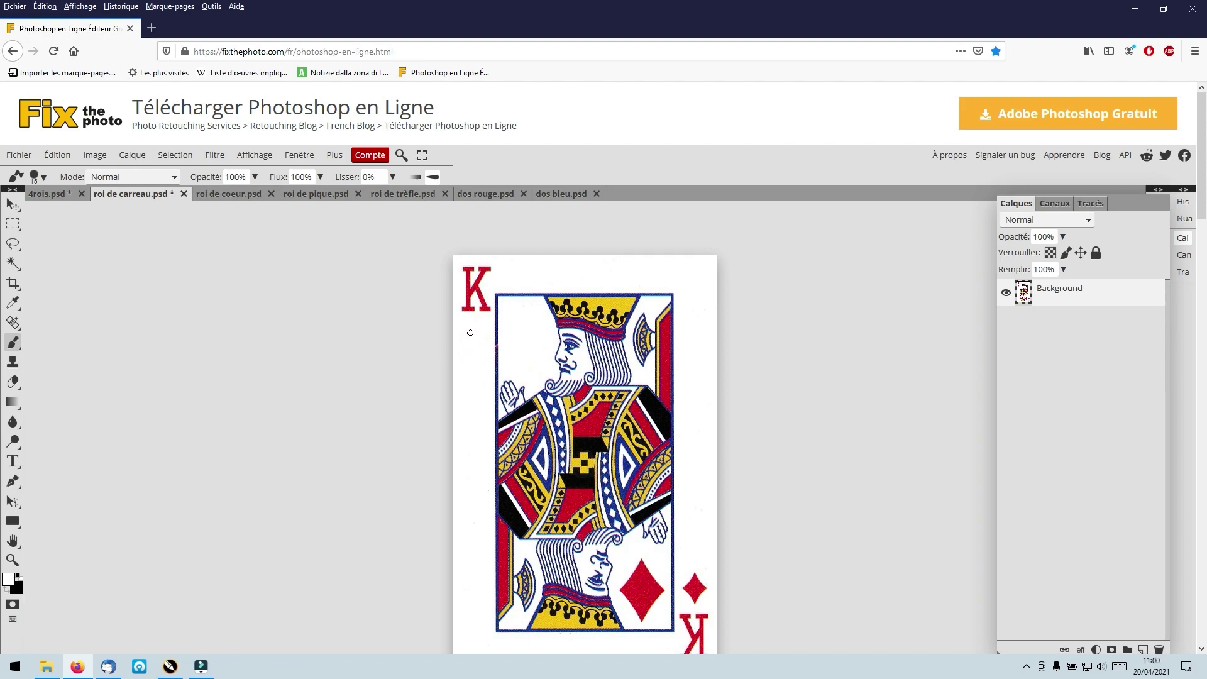
In roi de coeur, outline the large upper-left heart with the Lasso and copy it.
left_click(227, 194)
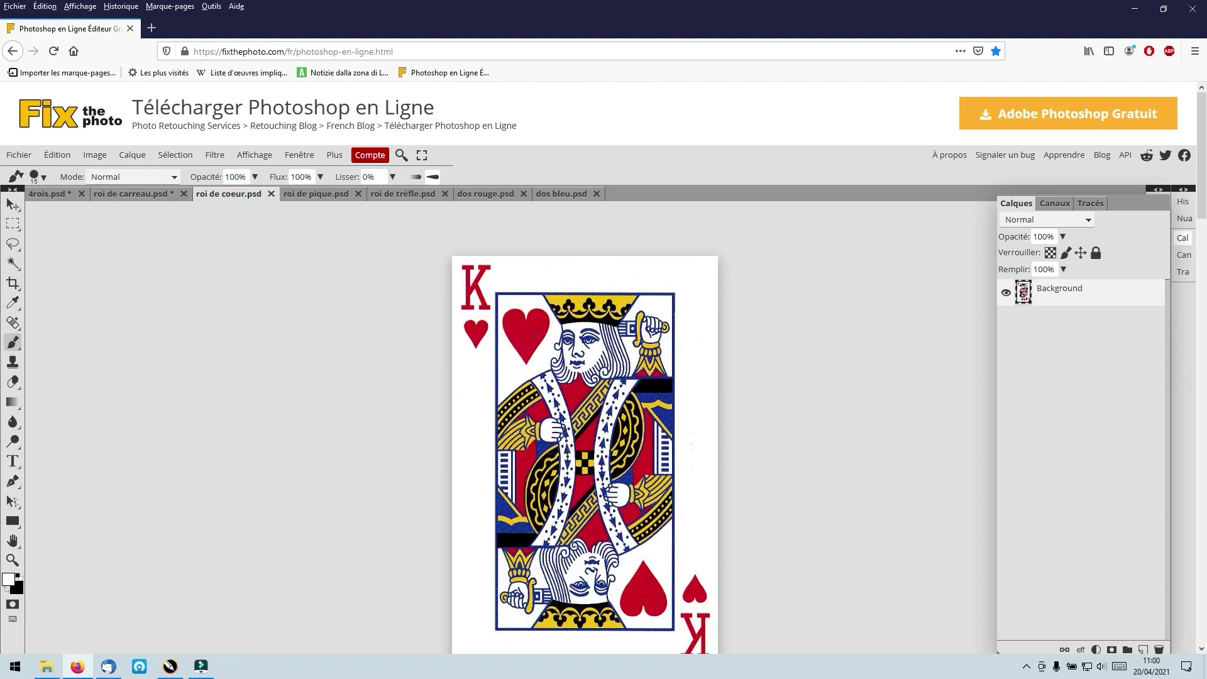
left_click(13, 244)
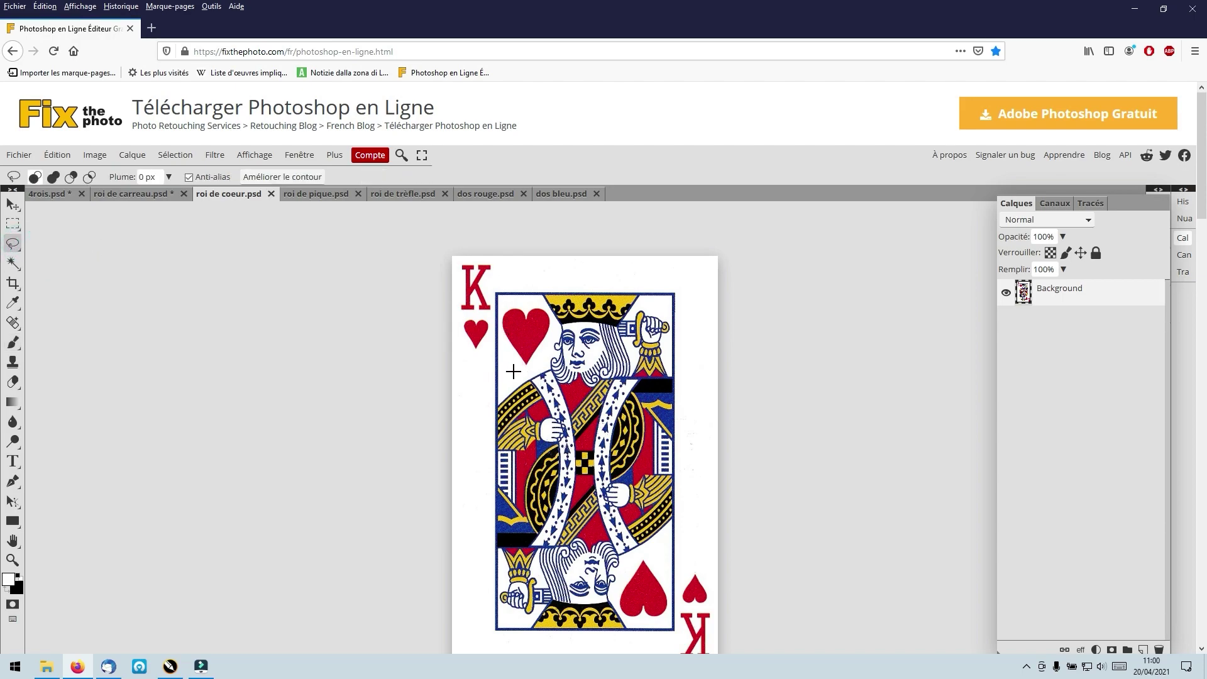
mouse_move(538, 360)
left_mouse_down()
mouse_move(536, 306)
mouse_move(505, 283)
mouse_move(444, 278)
mouse_move(406, 309)
mouse_move(424, 408)
left_mouse_up()
left_click_drag(517, 372, 514, 371)
left_click(57, 155)
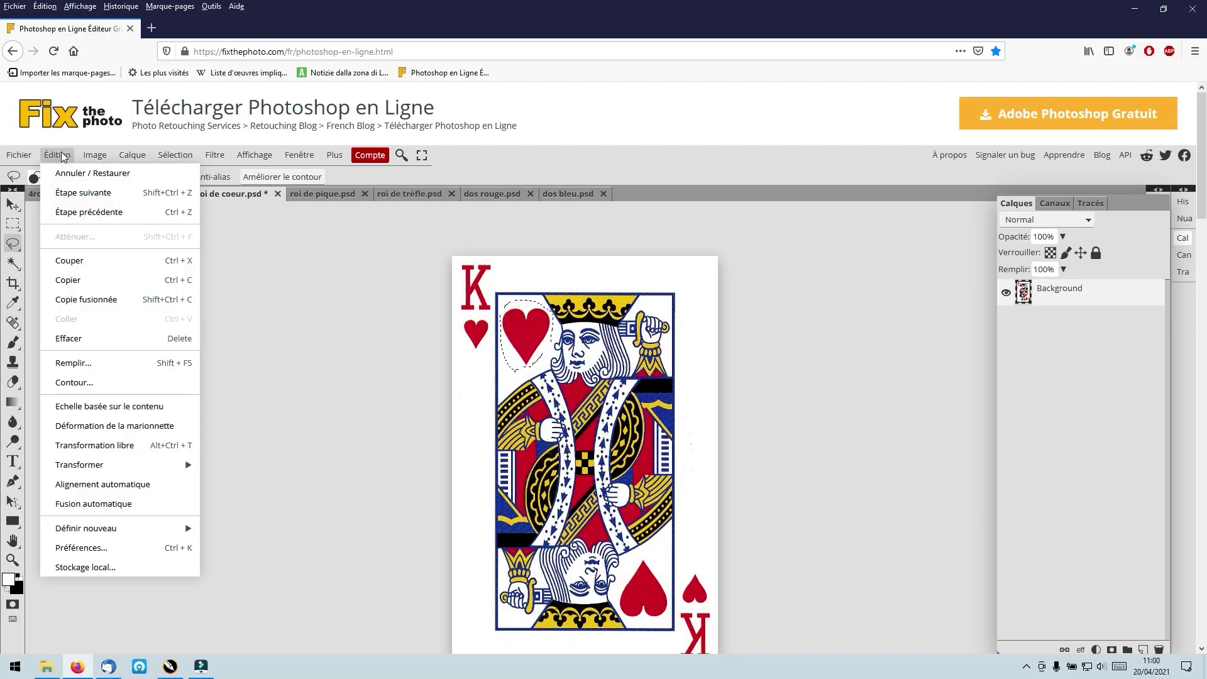
left_click(78, 279)
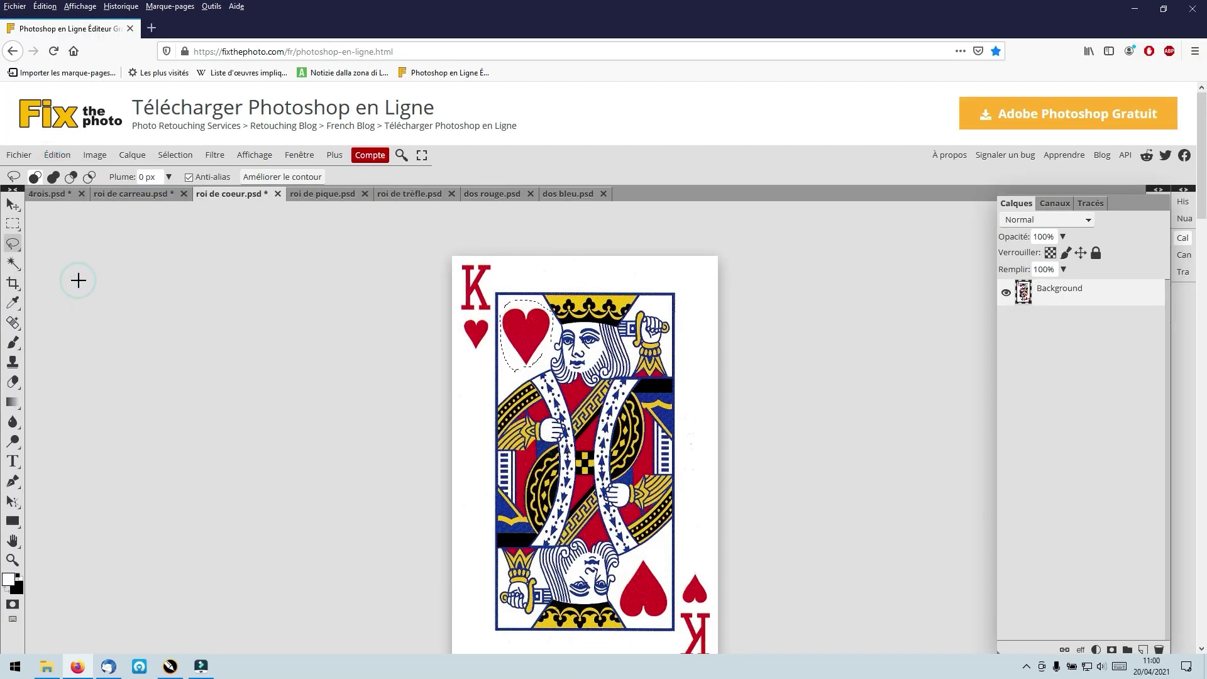
Paste the large heart into roi de carreau and move it to where the large upper-left diamond was.
left_click(137, 192)
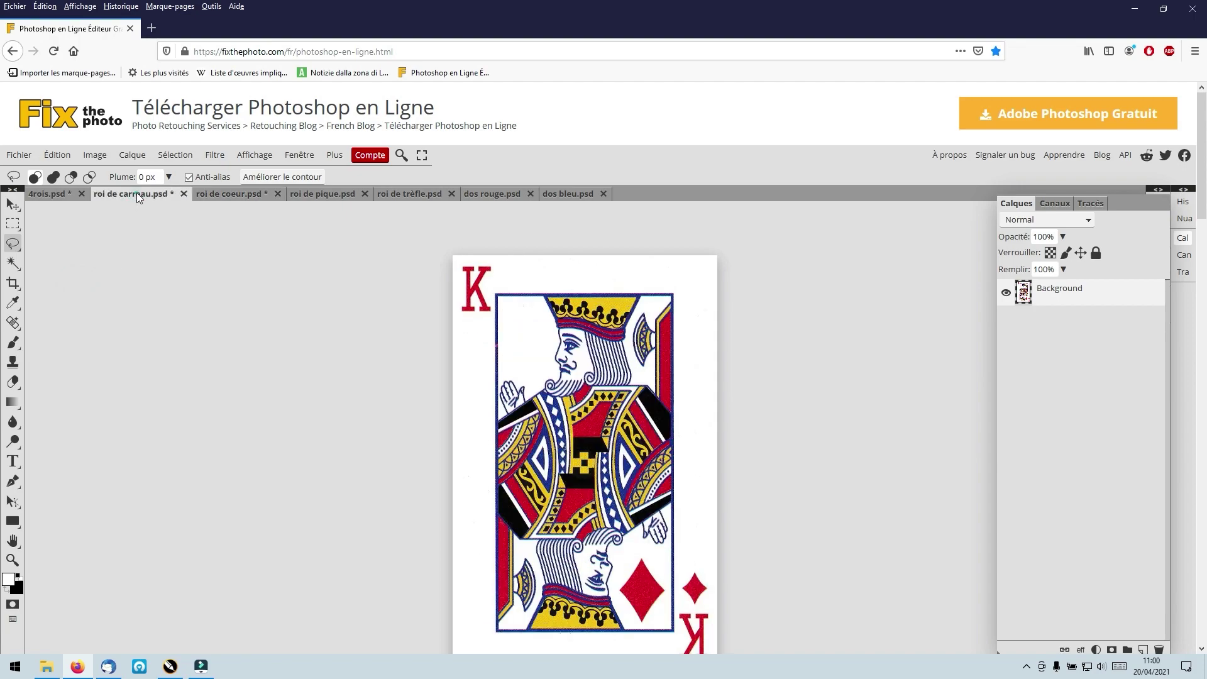
left_click(60, 157)
left_click(76, 317)
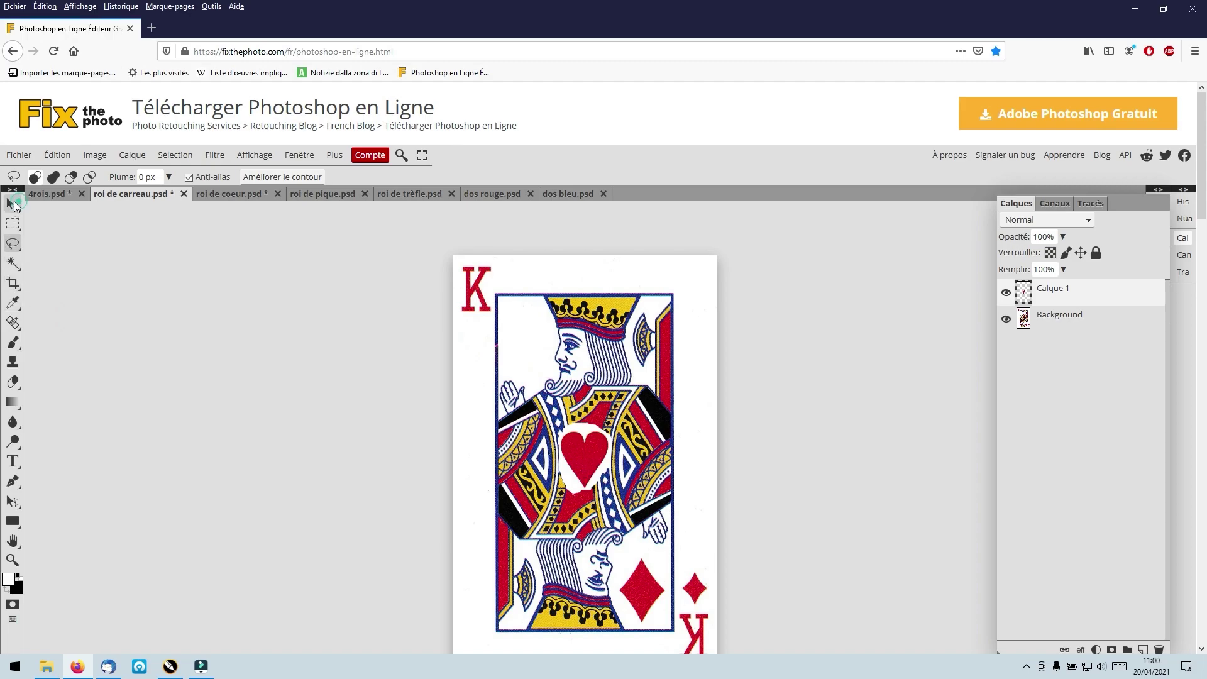
left_click(12, 204)
left_click_drag(585, 467, 530, 347)
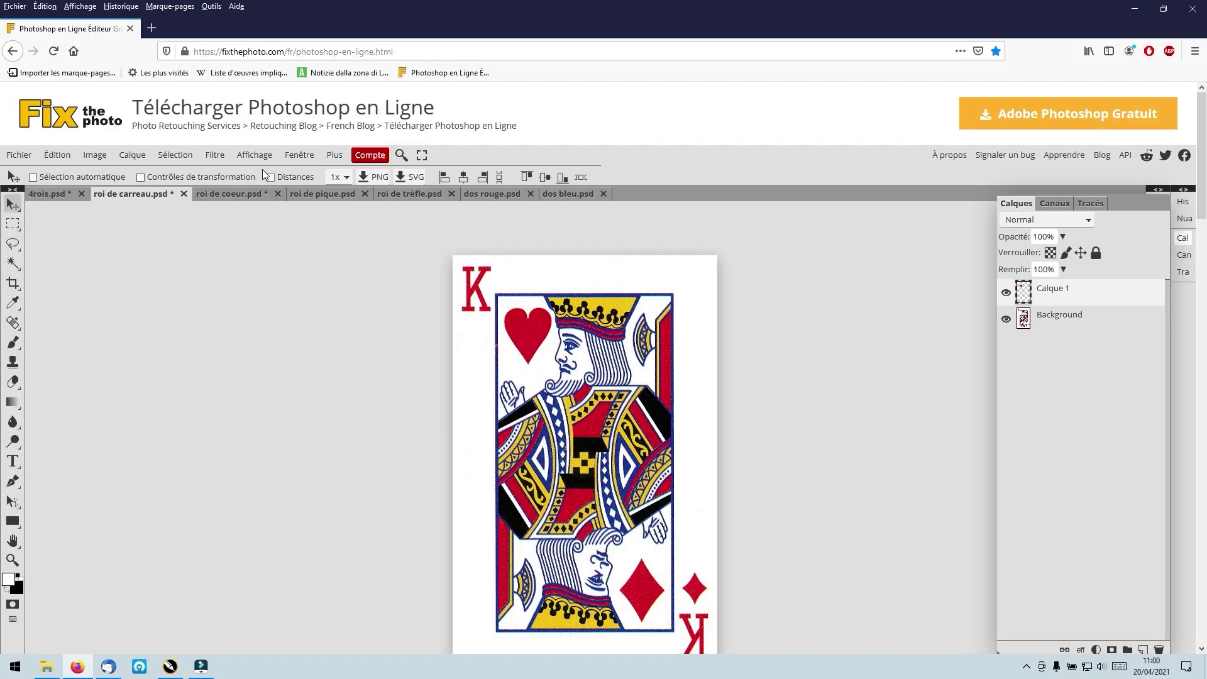
In roi de coeur, select the small heart below the upper-left K with a rectangular marquee and copy it.
left_click(223, 194)
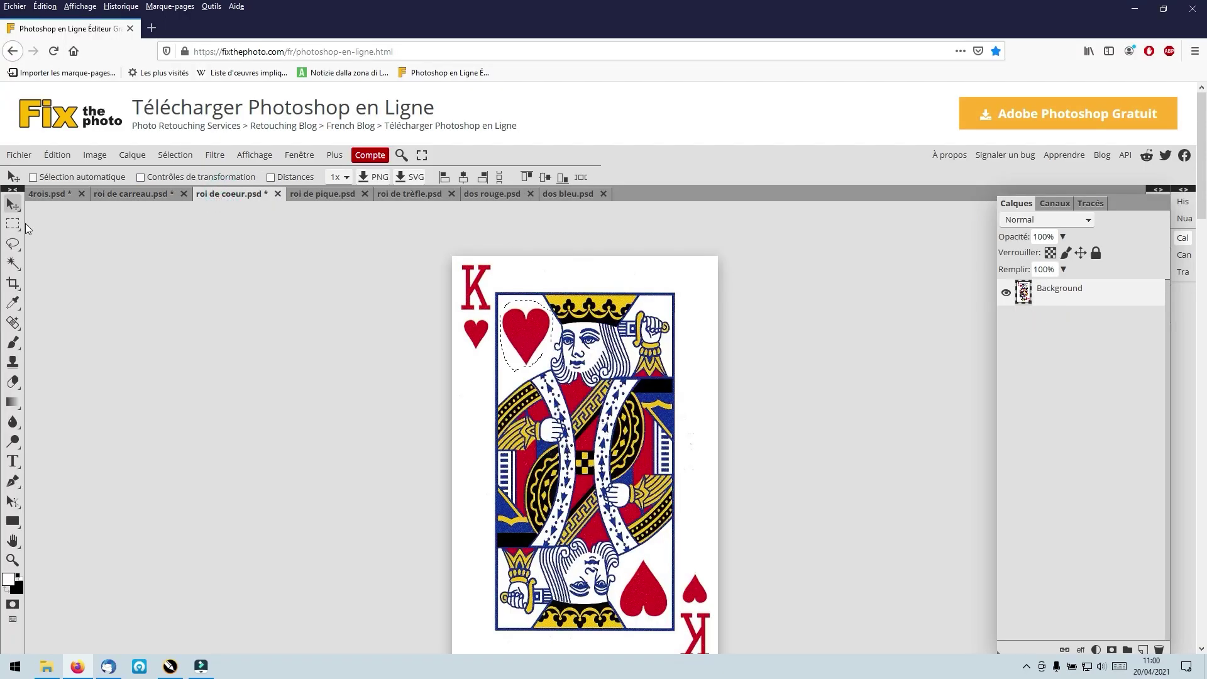
left_click(15, 225)
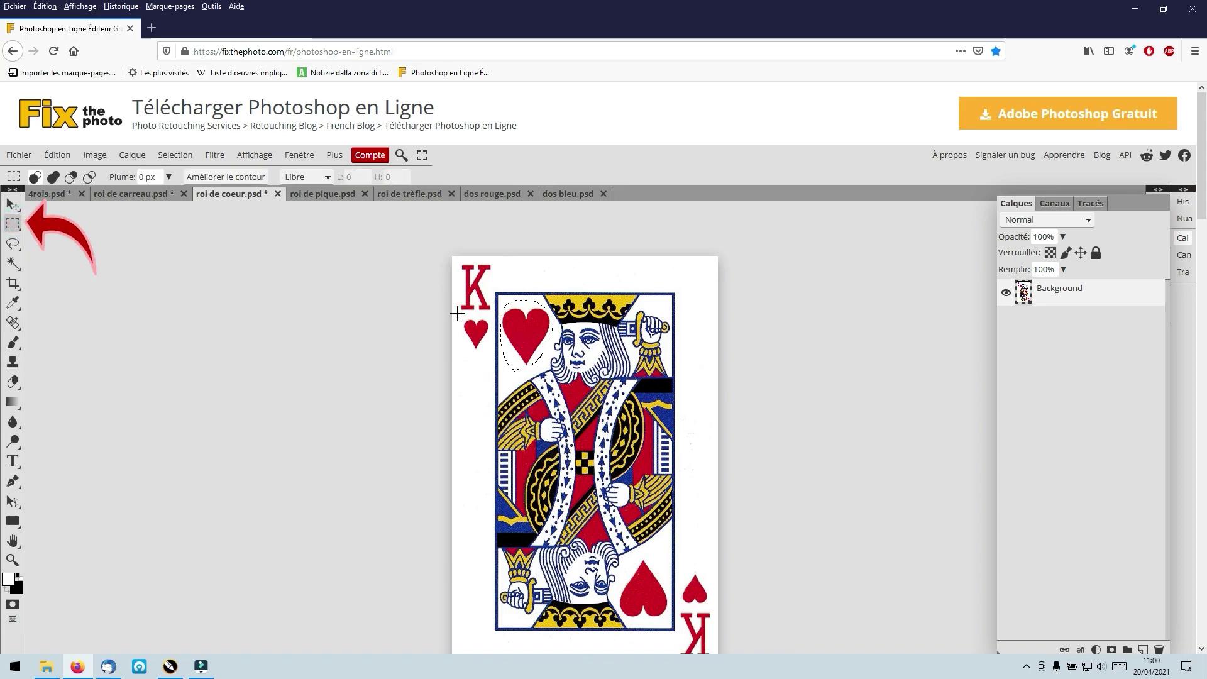
left_click_drag(459, 315, 453, 355)
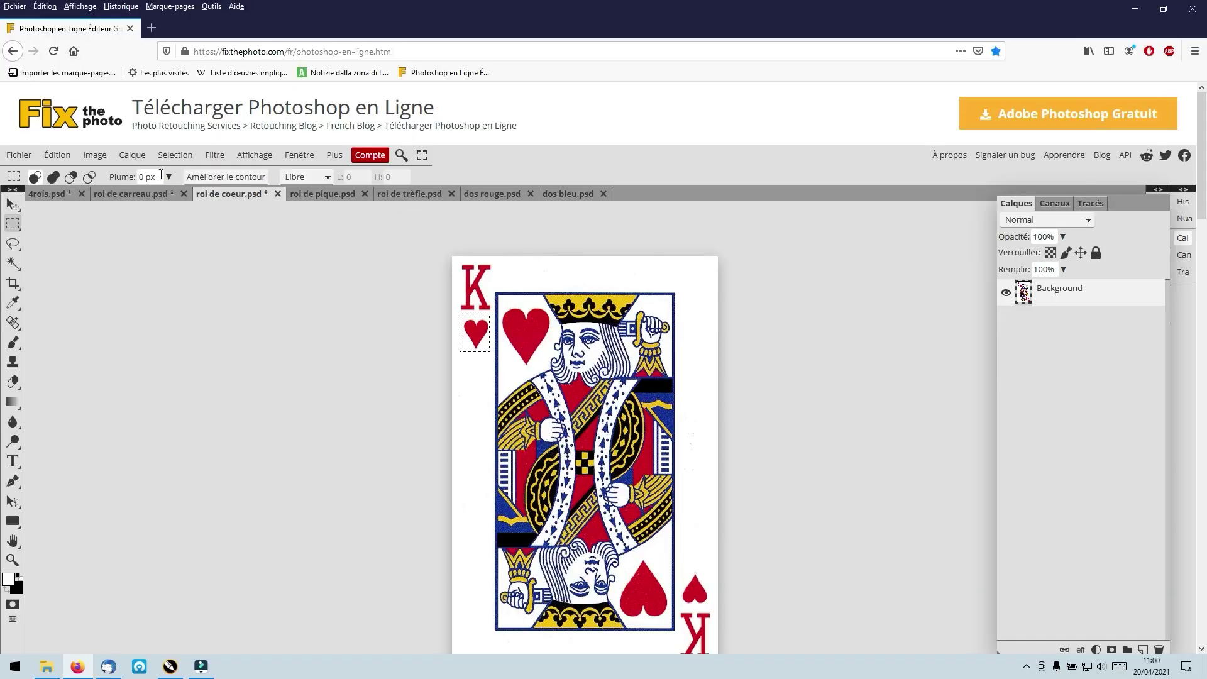
left_click(57, 154)
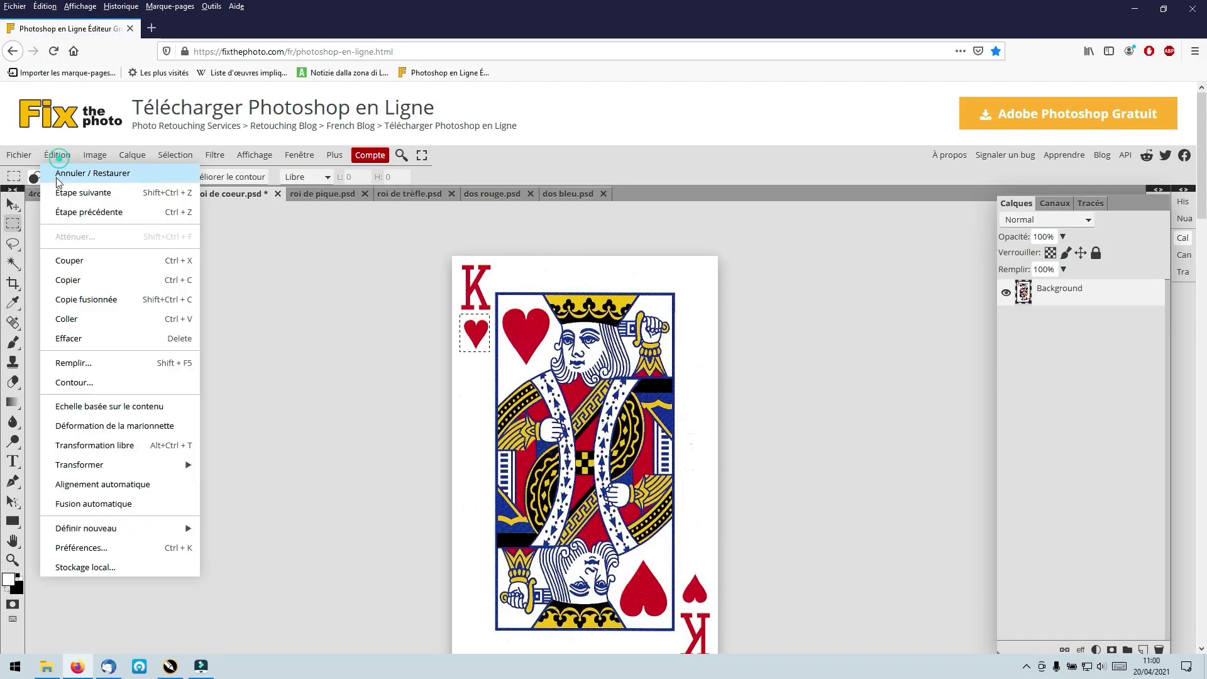
left_click(78, 276)
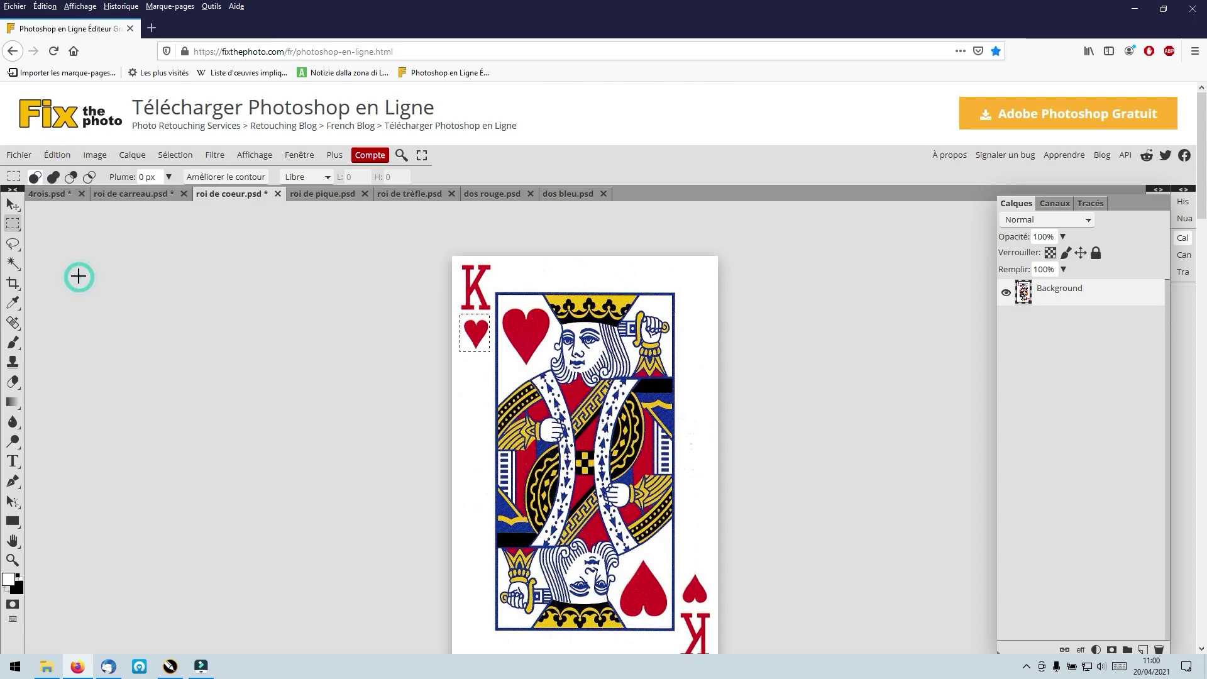
Paste the small heart into roi de carreau, place it below the upper-left K, and make the large heart's layer, Calque 1, active.
left_click(120, 194)
left_click(58, 155)
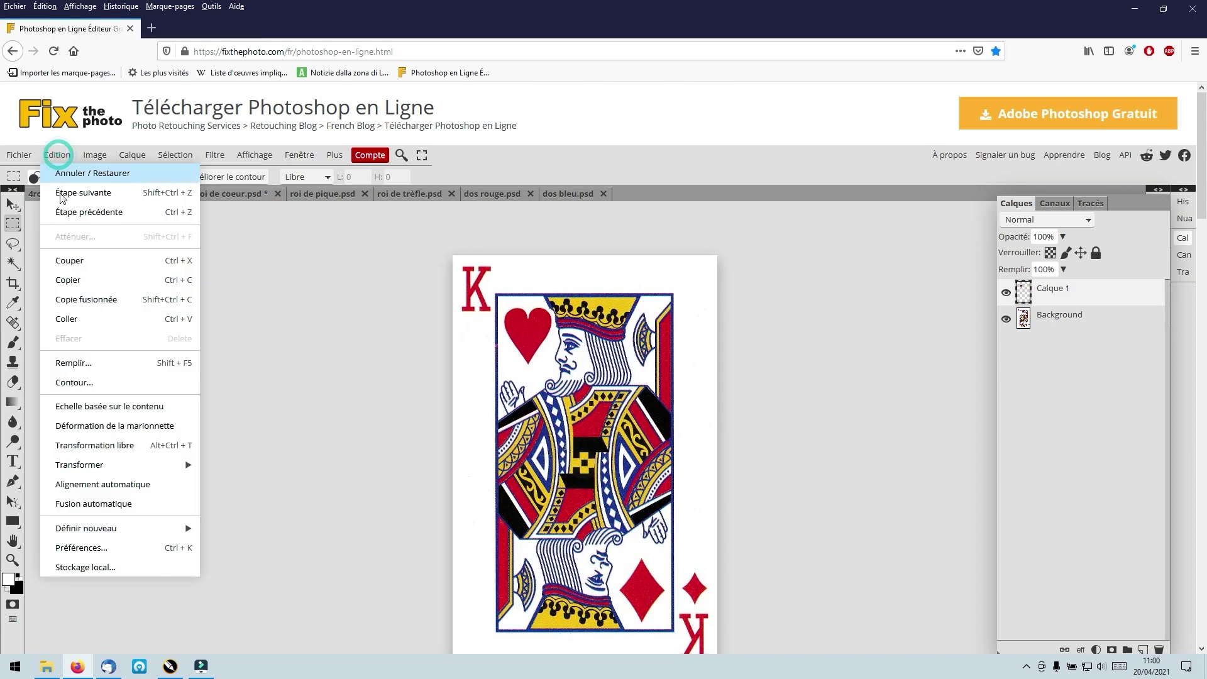
left_click(74, 318)
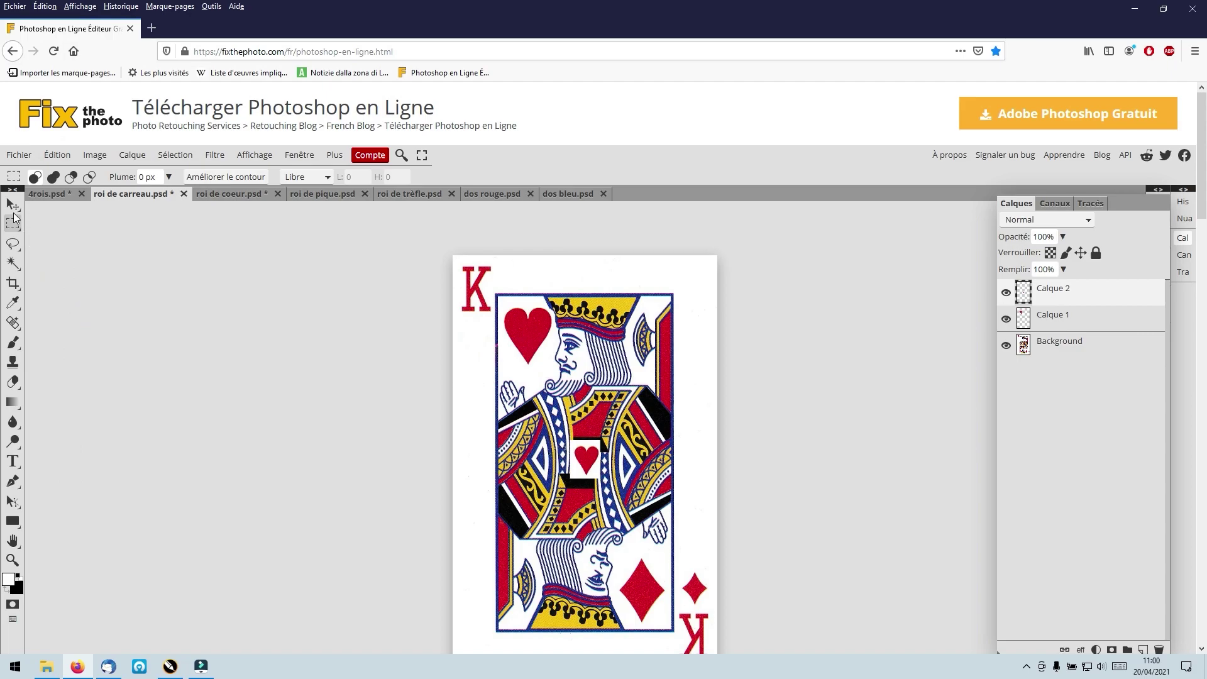
left_click(13, 205)
left_click_drag(583, 468, 473, 347)
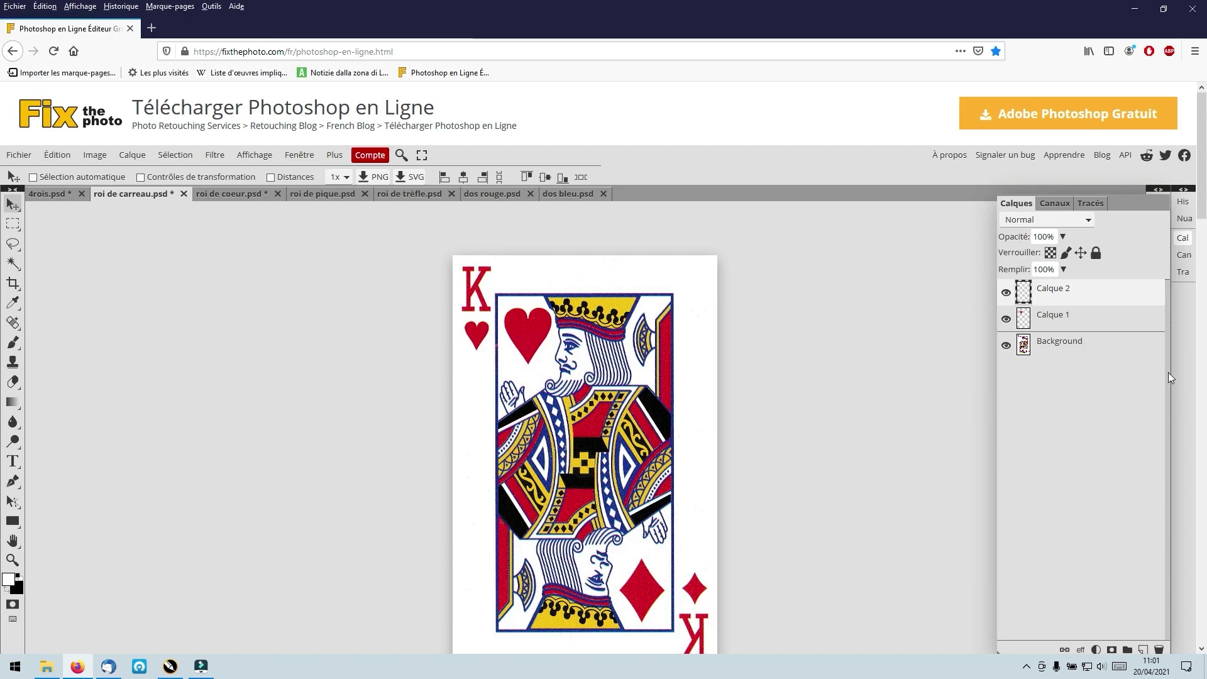
left_click(1062, 317)
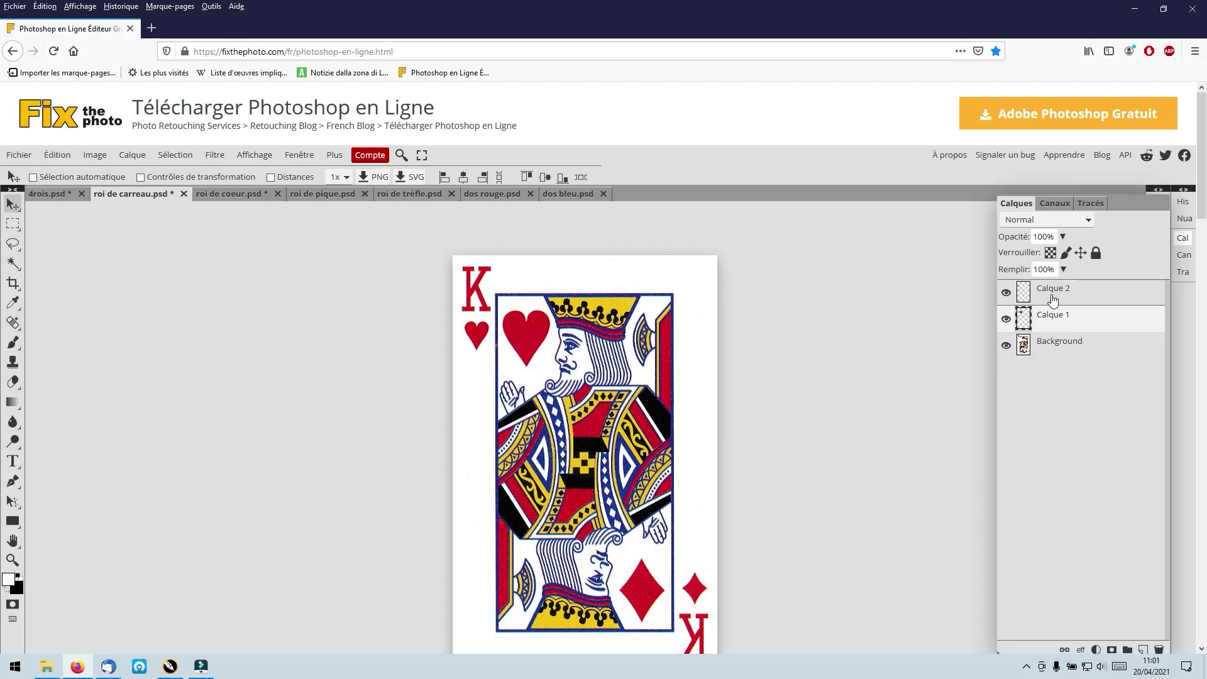
Flatten the roi de carreau image, merging both pasted heart layers into the background.
left_click_drag(1053, 290, 1046, 318)
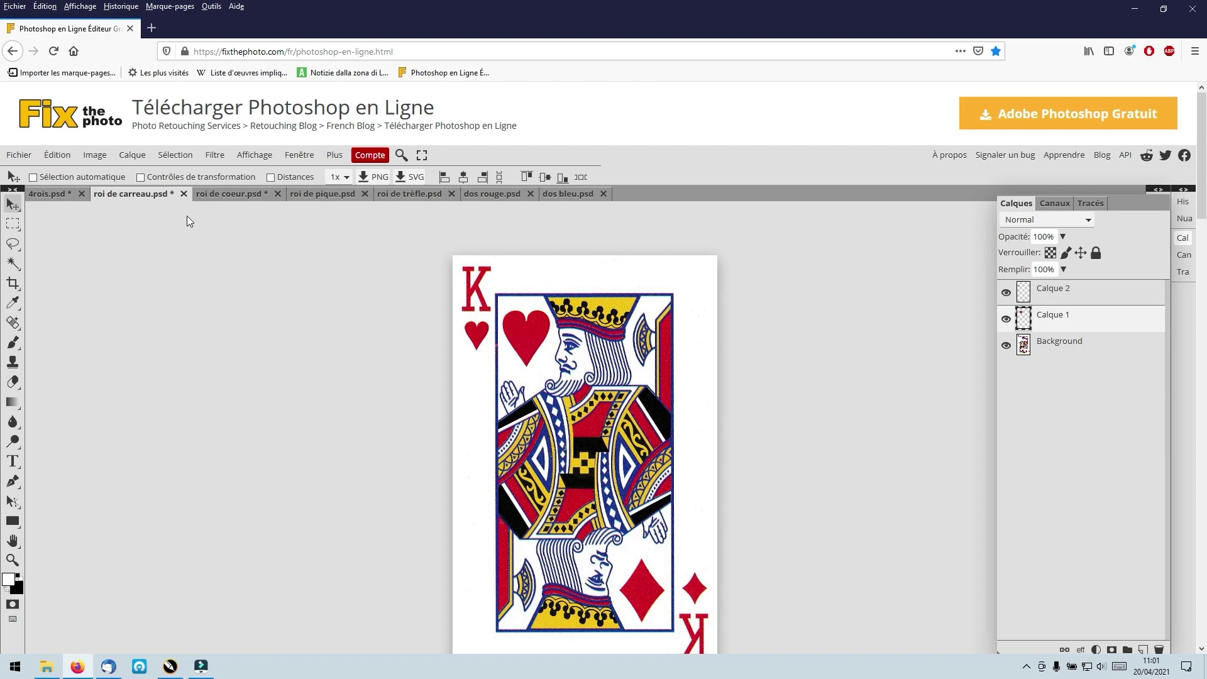
left_click(145, 157)
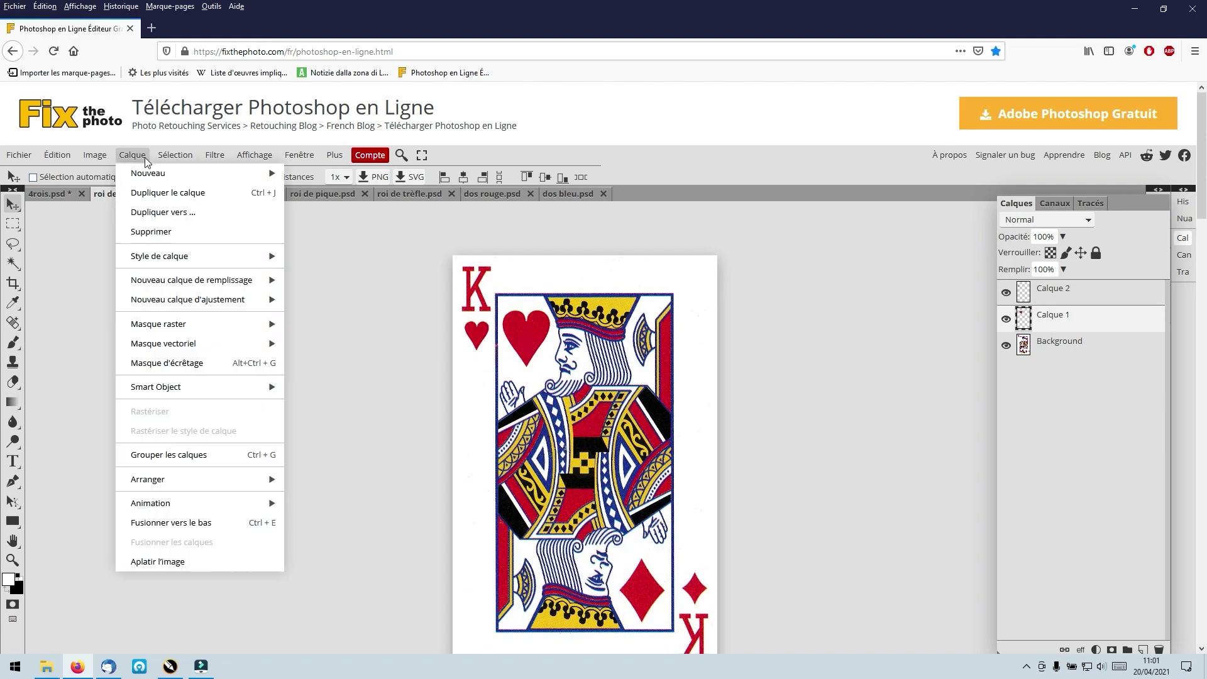
left_click(173, 562)
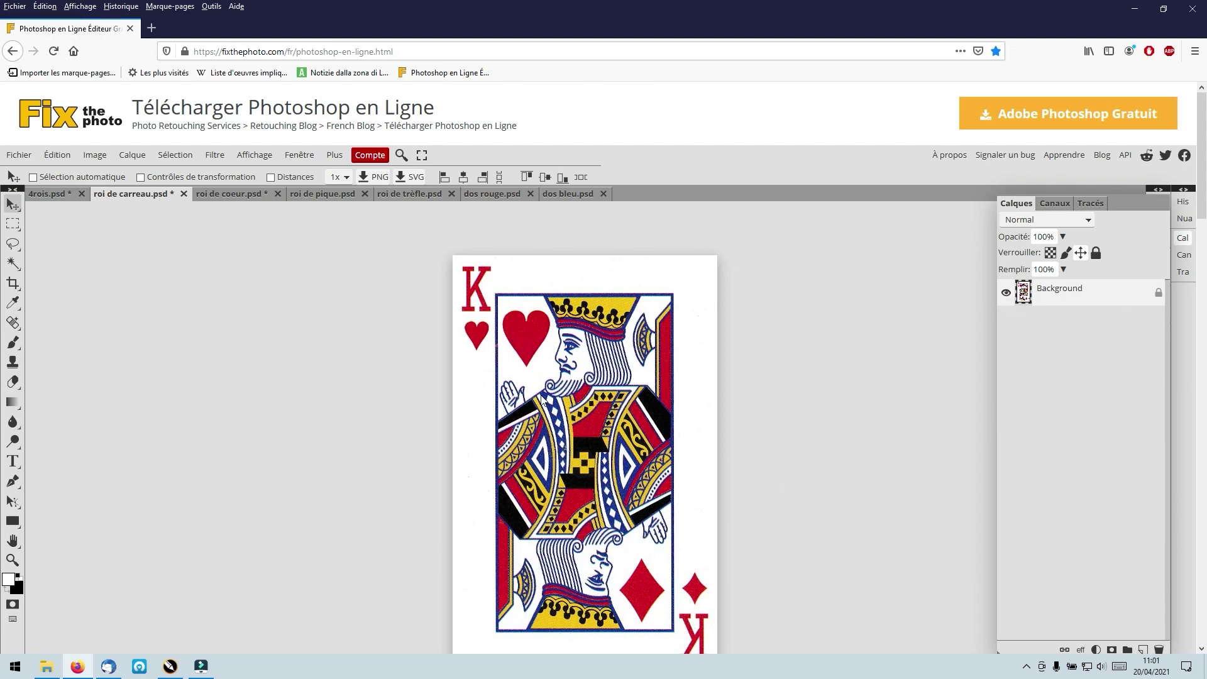
Close roi de coeur without saving its changes.
left_click(209, 194)
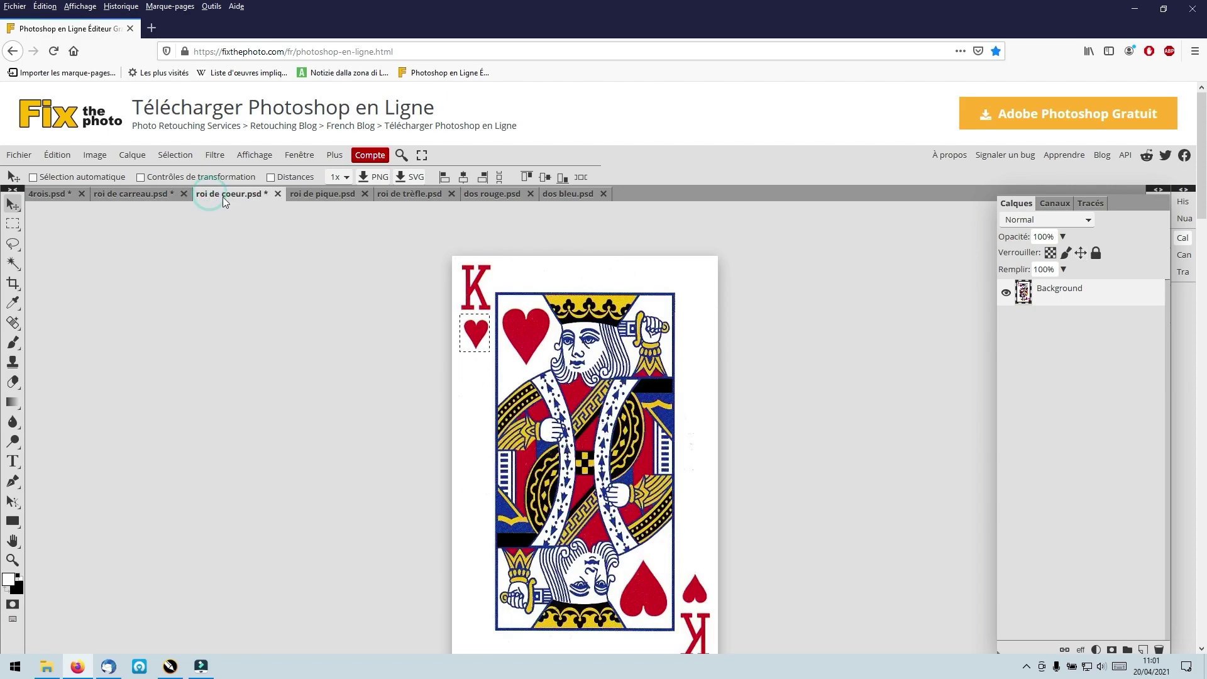
left_click(277, 195)
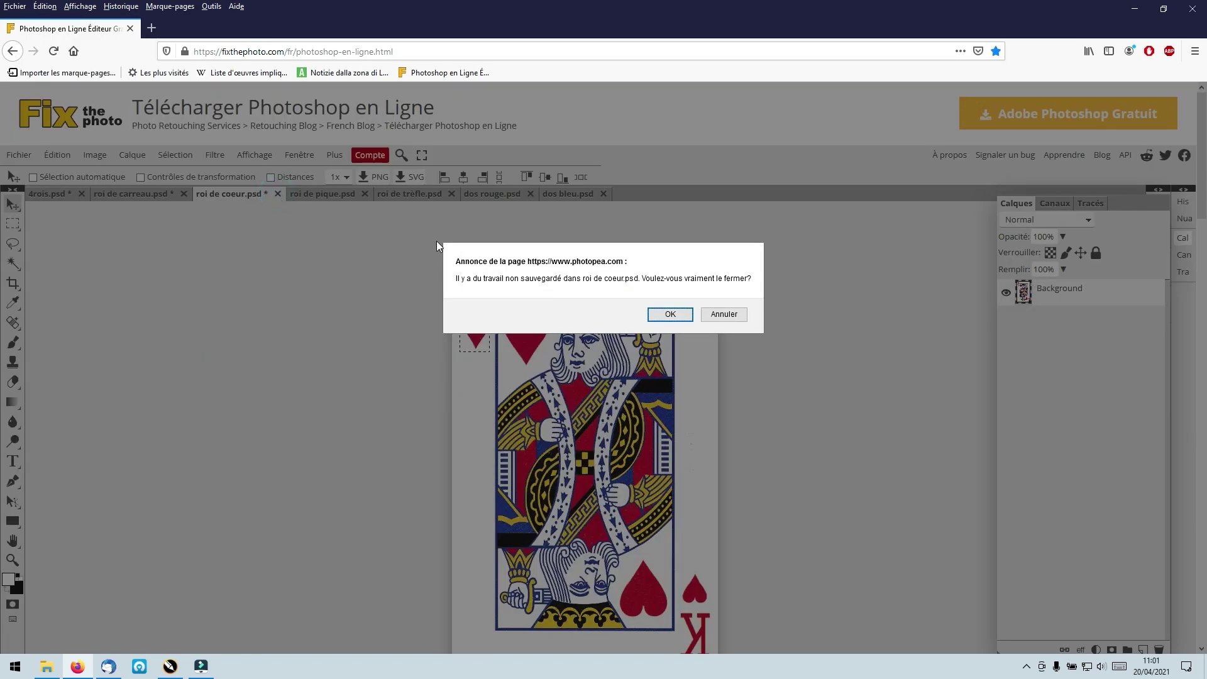
left_click(663, 312)
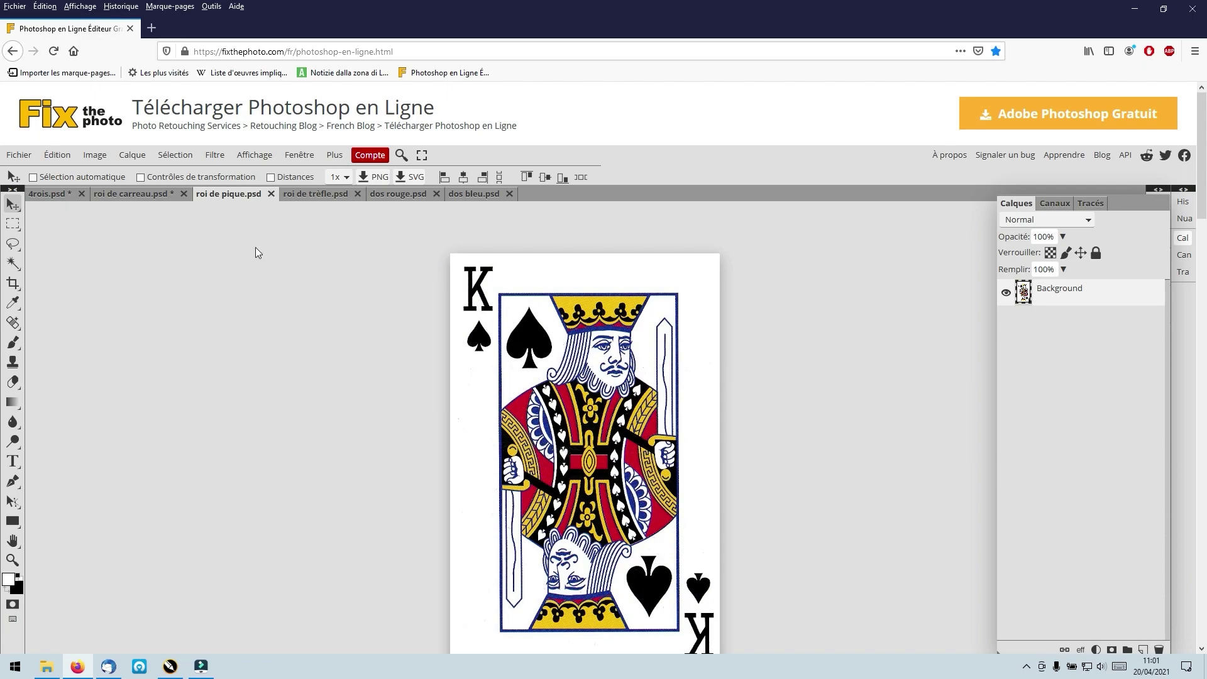
In roi de pique, paint white with the Brush over the large upper-left spade and the small spade below the K.
left_click(15, 344)
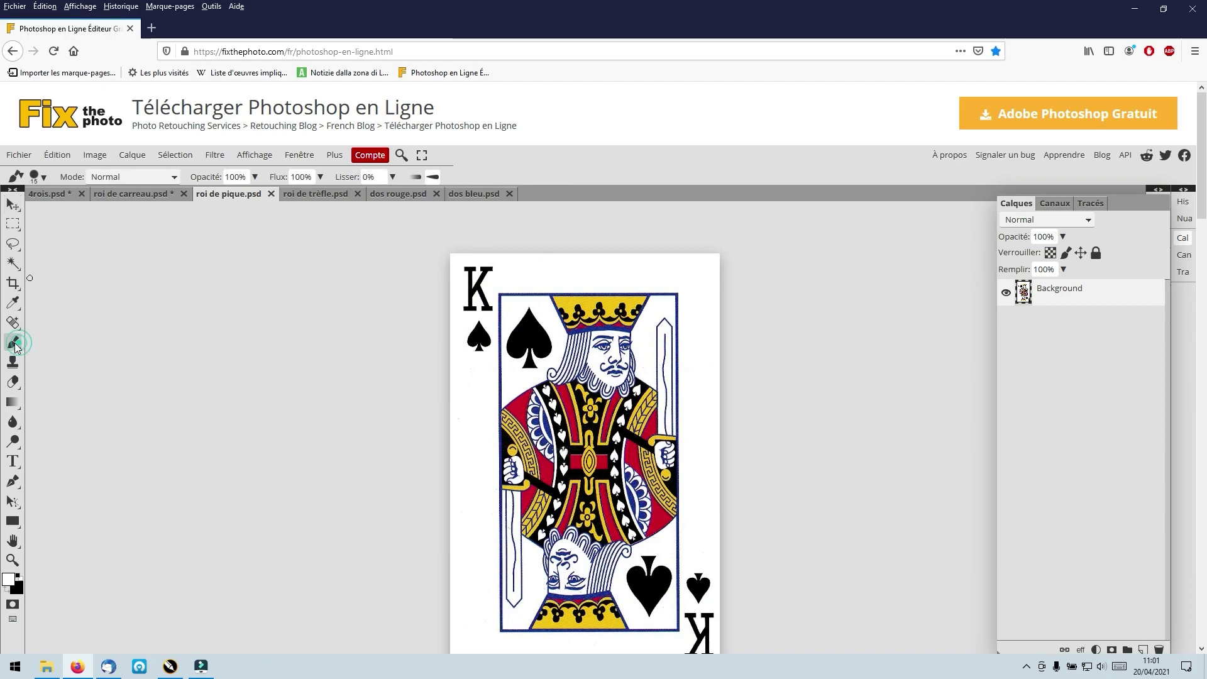
mouse_move(542, 334)
left_mouse_down()
mouse_move(509, 369)
mouse_move(540, 351)
mouse_move(505, 298)
mouse_move(513, 348)
mouse_move(505, 356)
mouse_move(498, 338)
mouse_move(471, 368)
mouse_move(457, 343)
mouse_move(457, 357)
mouse_move(486, 314)
mouse_move(472, 366)
mouse_move(467, 353)
mouse_move(481, 347)
mouse_move(446, 342)
mouse_move(472, 295)
mouse_move(445, 363)
left_mouse_up()
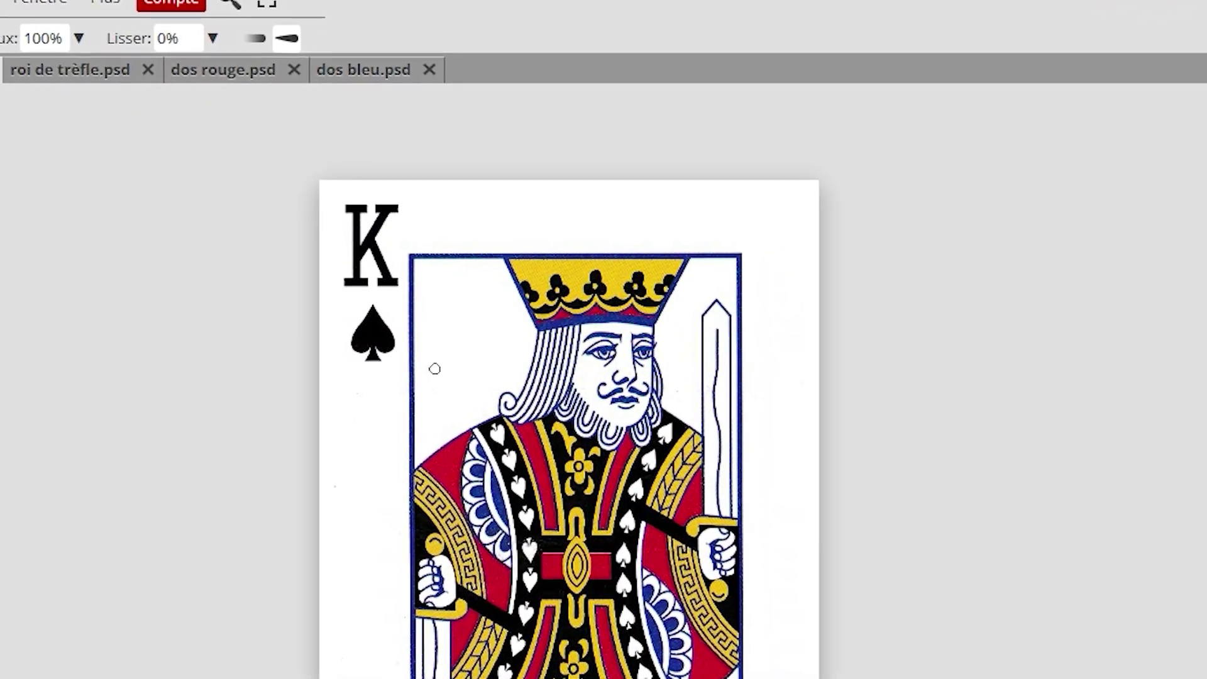
mouse_move(352, 342)
left_mouse_down()
mouse_move(361, 306)
mouse_move(364, 356)
mouse_move(364, 334)
mouse_move(344, 360)
mouse_move(329, 303)
mouse_move(340, 343)
left_mouse_up()
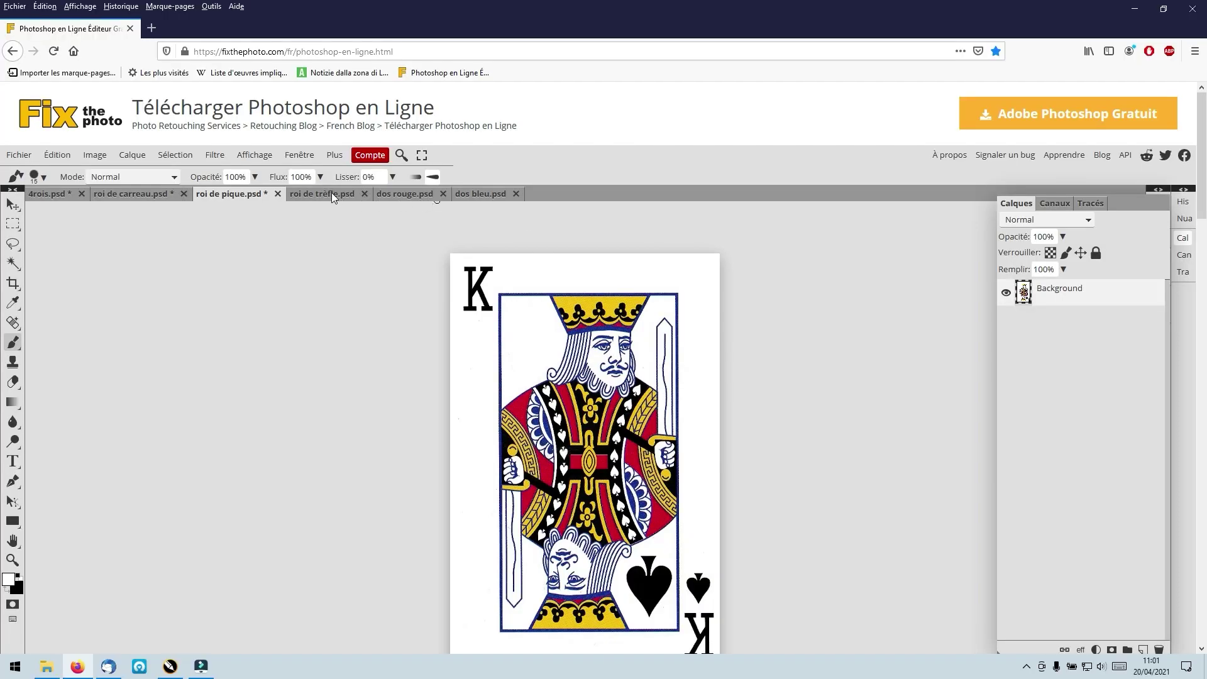
In roi de trèfle, outline the large upper-left club with the Lasso and copy it.
left_click(330, 192)
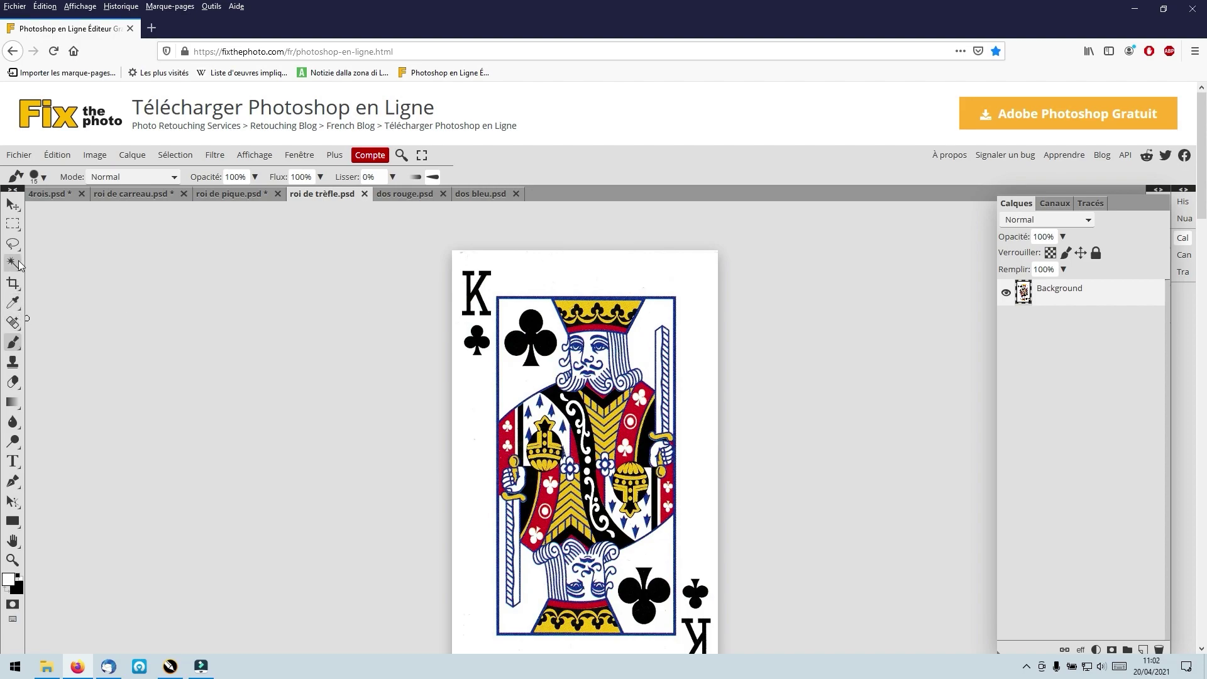
left_click(19, 244)
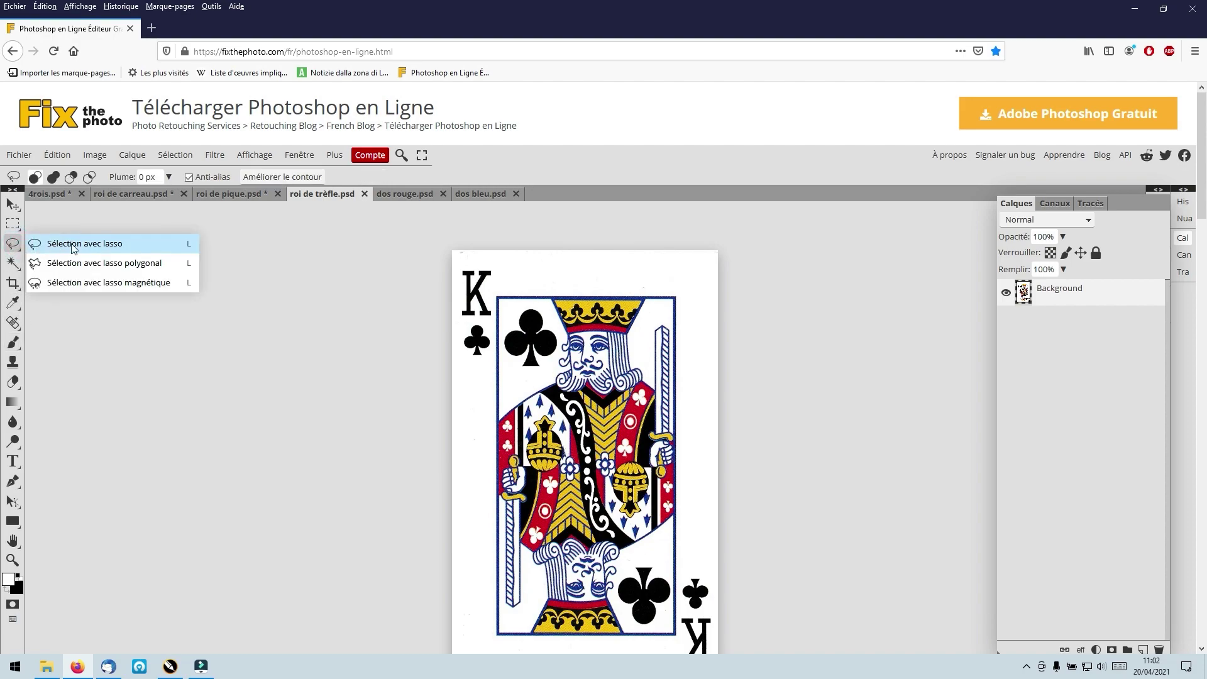
left_click(71, 243)
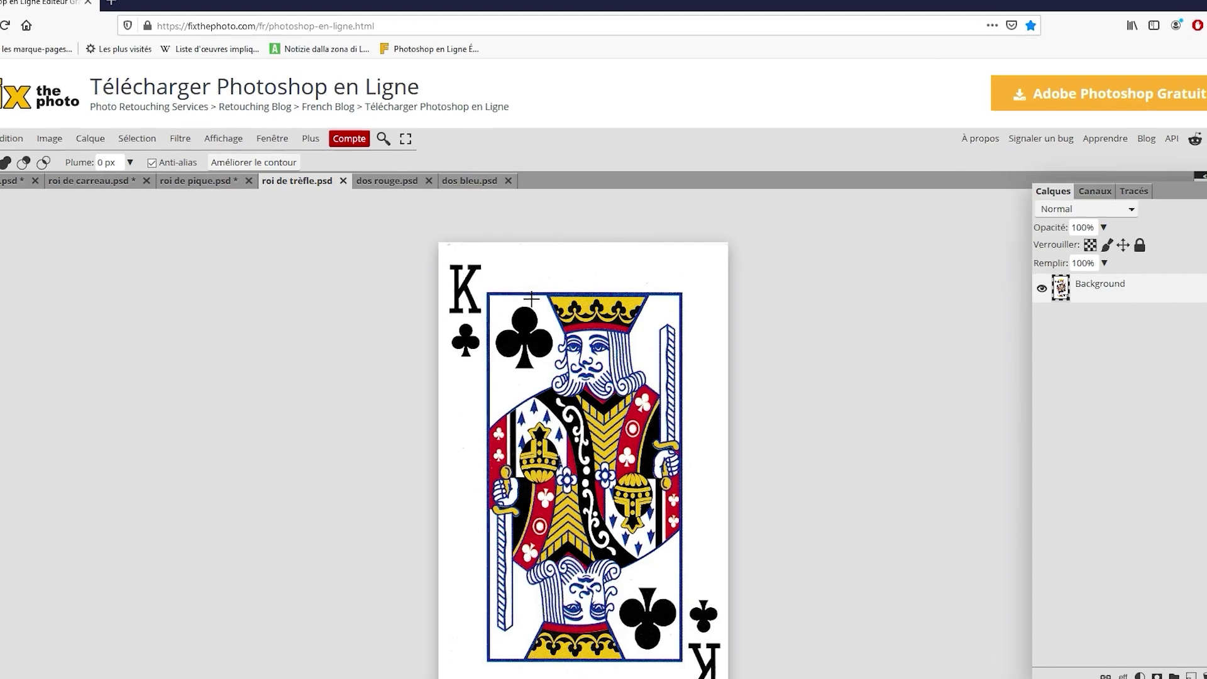
mouse_move(528, 302)
left_mouse_down()
mouse_move(548, 323)
mouse_move(534, 369)
mouse_move(489, 397)
mouse_move(452, 383)
mouse_move(440, 347)
mouse_move(418, 333)
mouse_move(433, 286)
mouse_move(486, 278)
mouse_move(474, 274)
left_mouse_up()
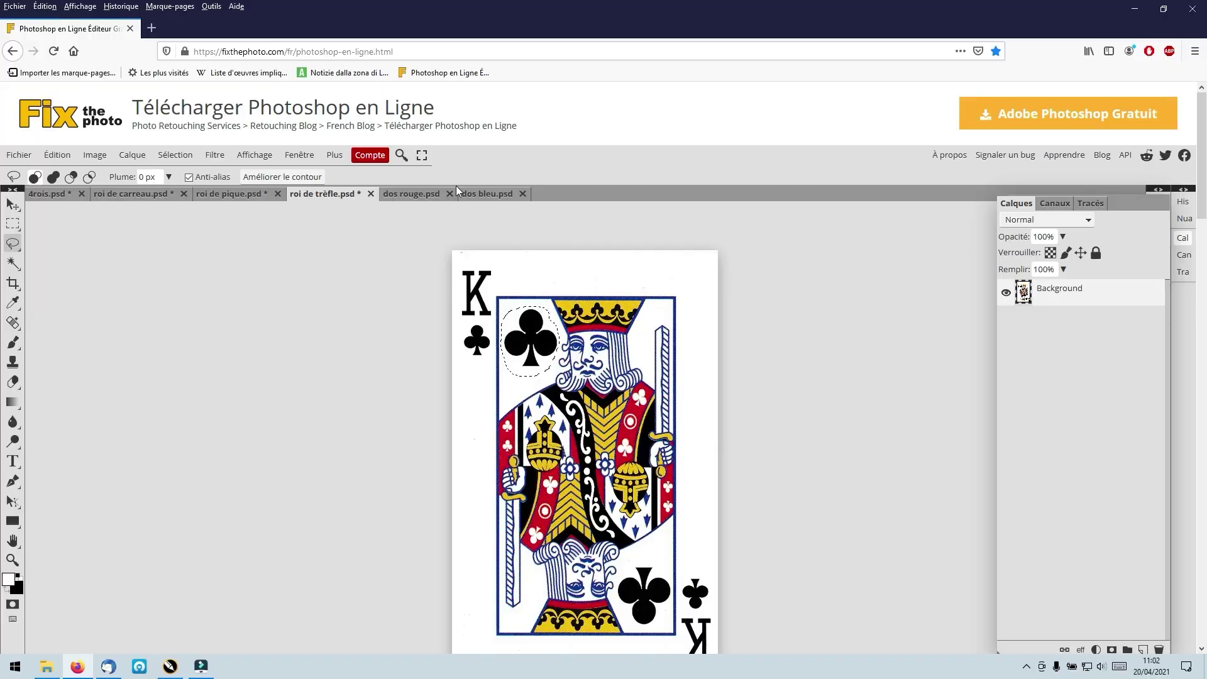
left_click(56, 154)
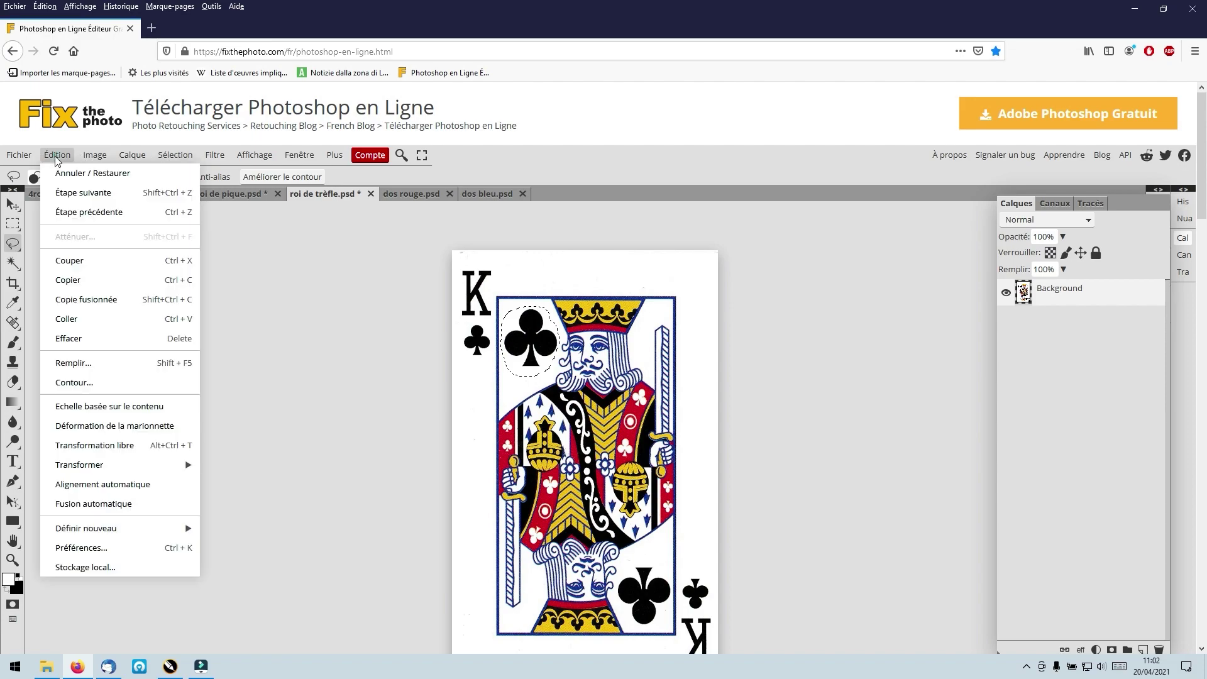
left_click(82, 280)
Paste the large club into roi de pique and move it to where the large upper-left spade was.
left_click(222, 193)
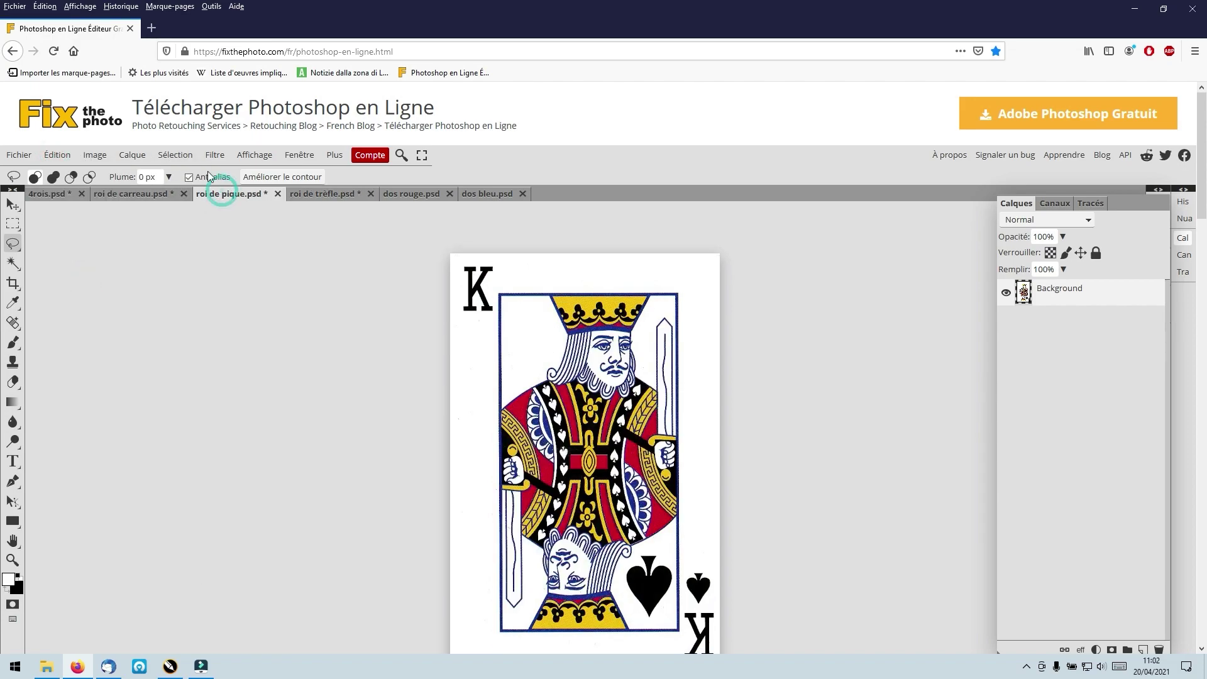
left_click(56, 155)
left_click(72, 316)
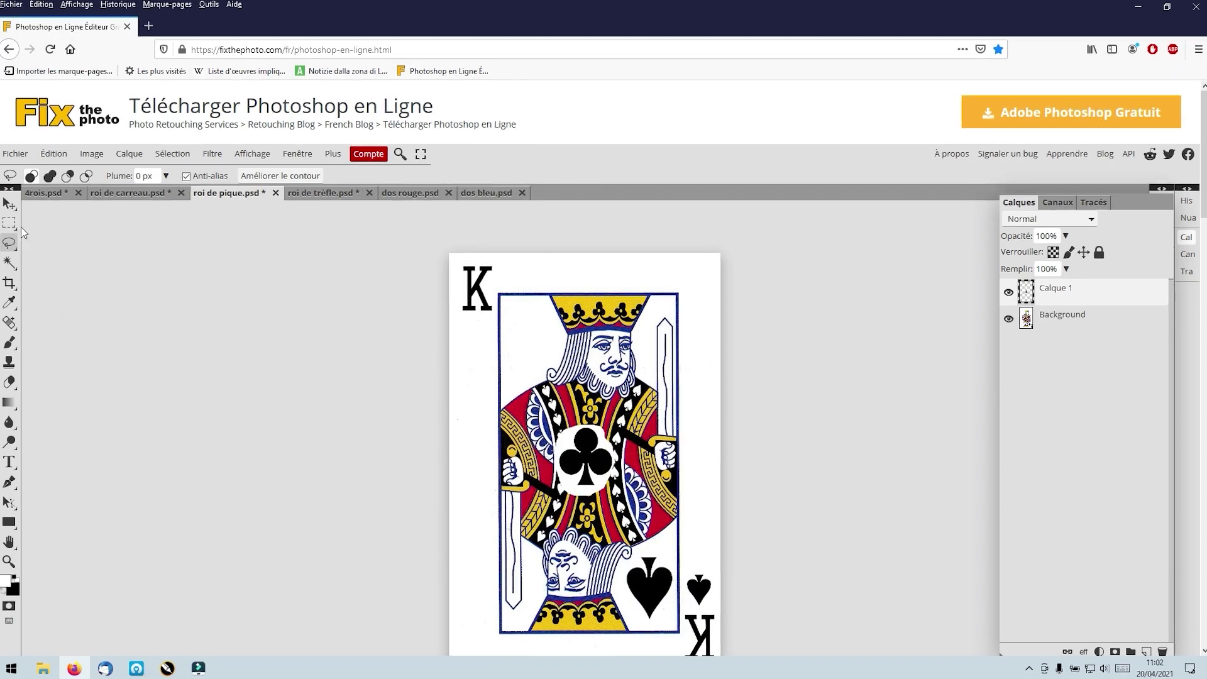
left_click(10, 203)
left_click_drag(585, 484, 532, 357)
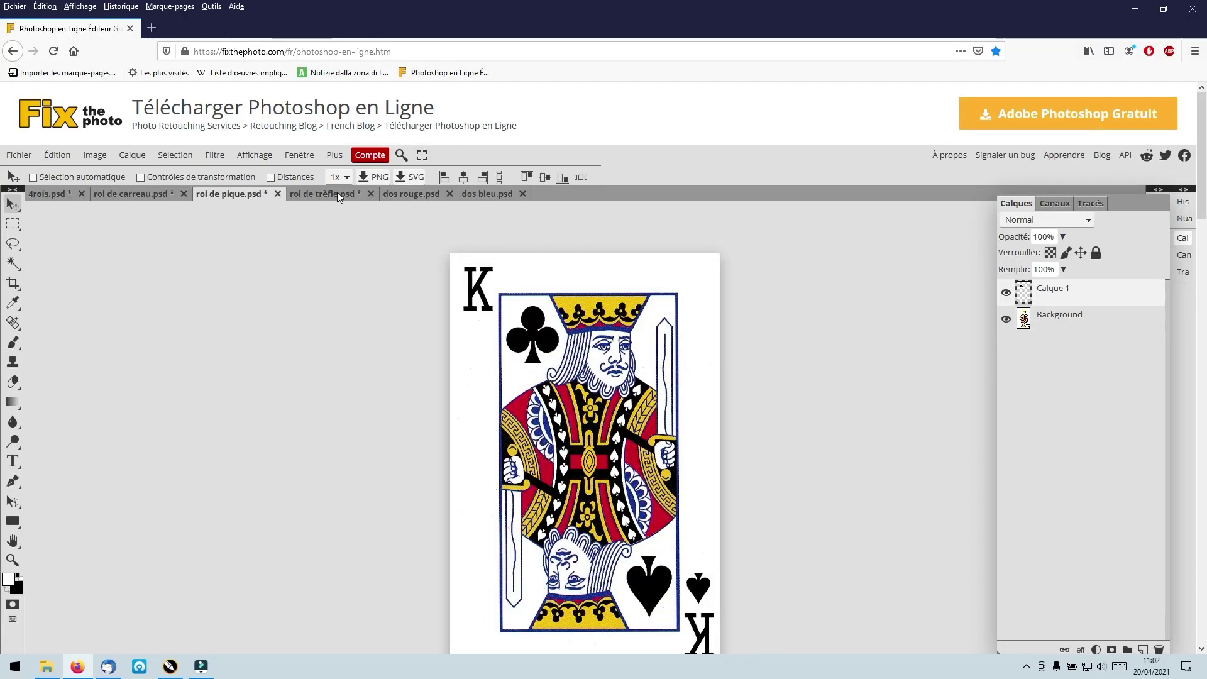
In roi de trèfle, select the small club below the upper-left K with a rectangular marquee and copy it.
left_click(157, 100)
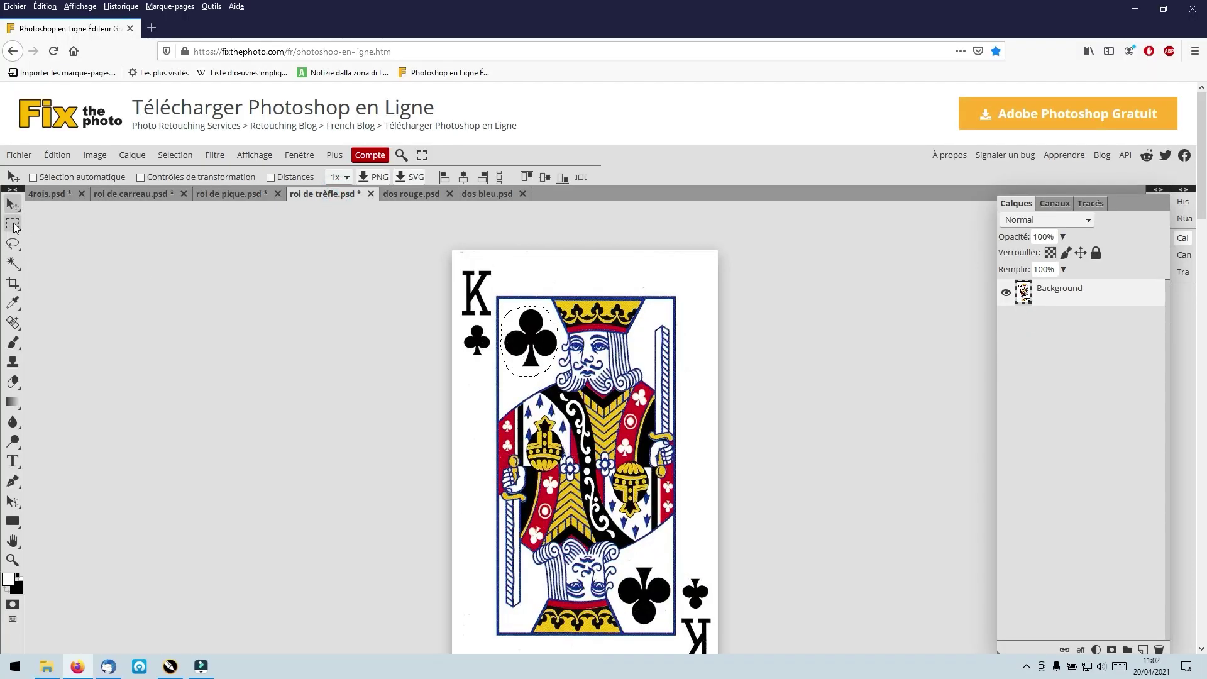
left_click(13, 225)
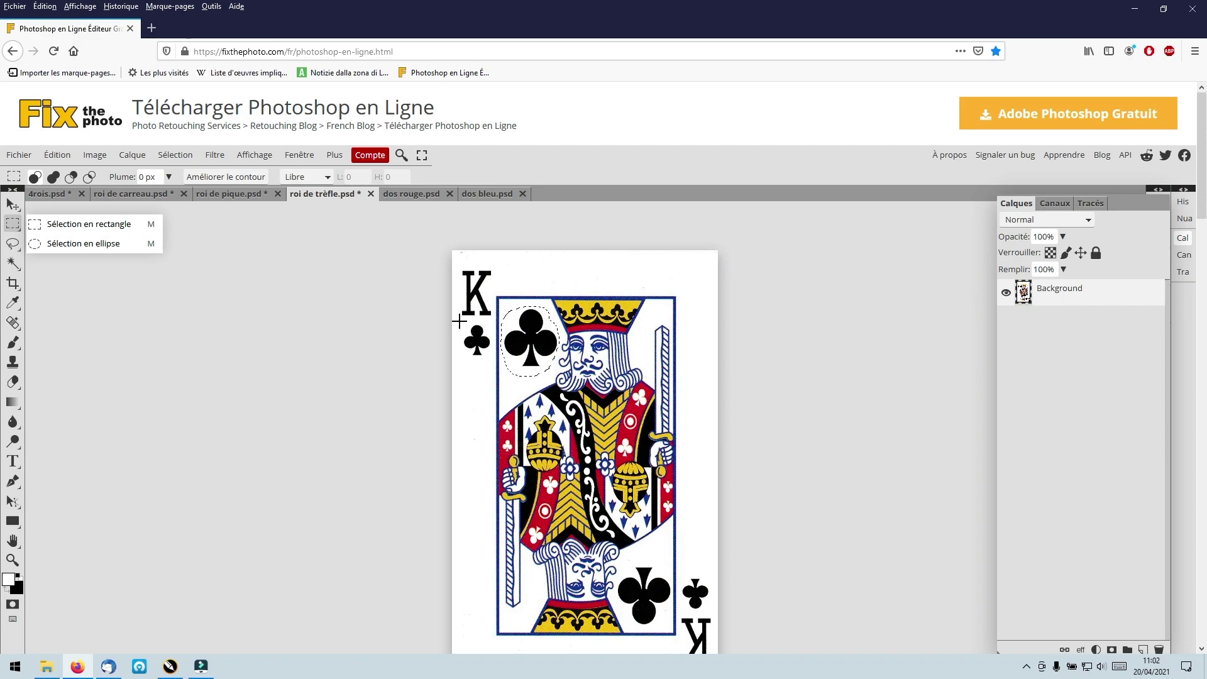
left_click_drag(459, 322, 492, 362)
left_click(56, 154)
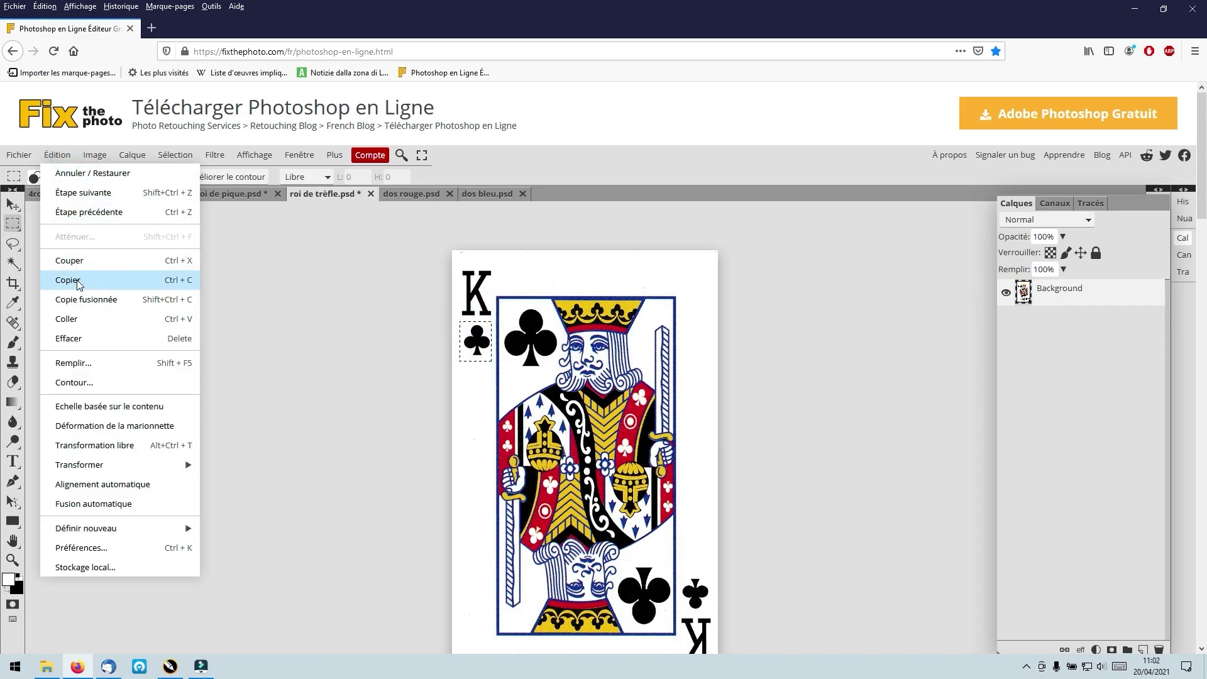
left_click(81, 280)
Paste the small club into roi de pique and place it below the upper-left K.
left_click(231, 195)
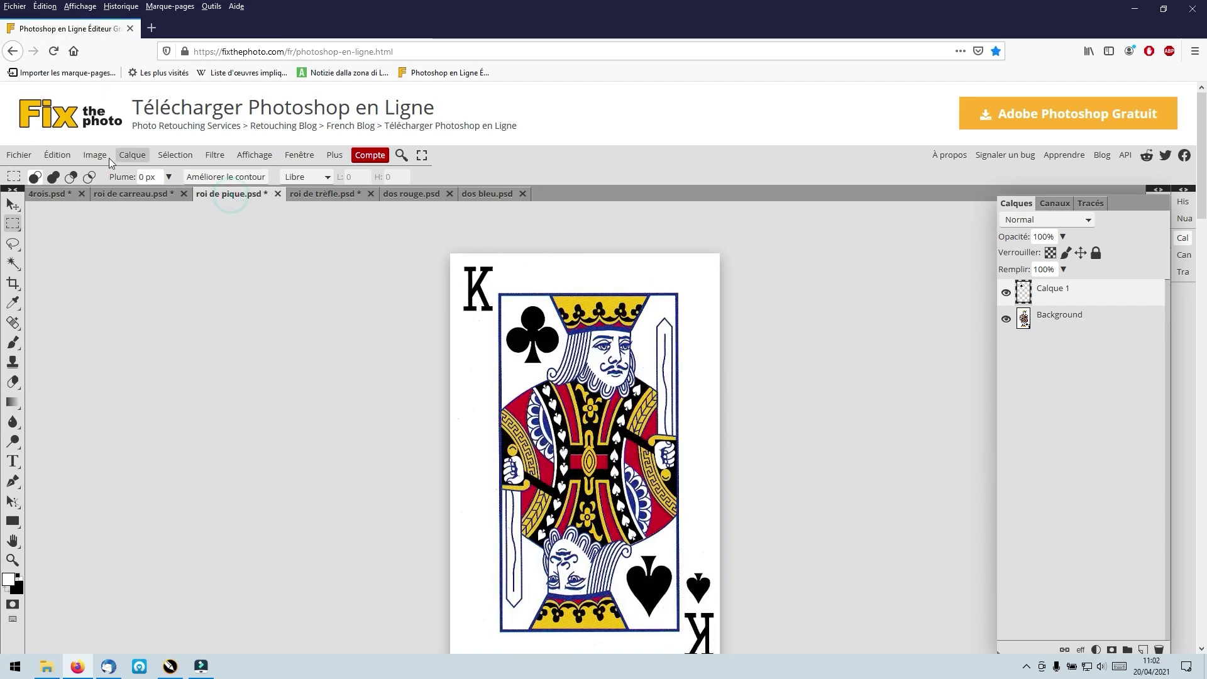
left_click(56, 155)
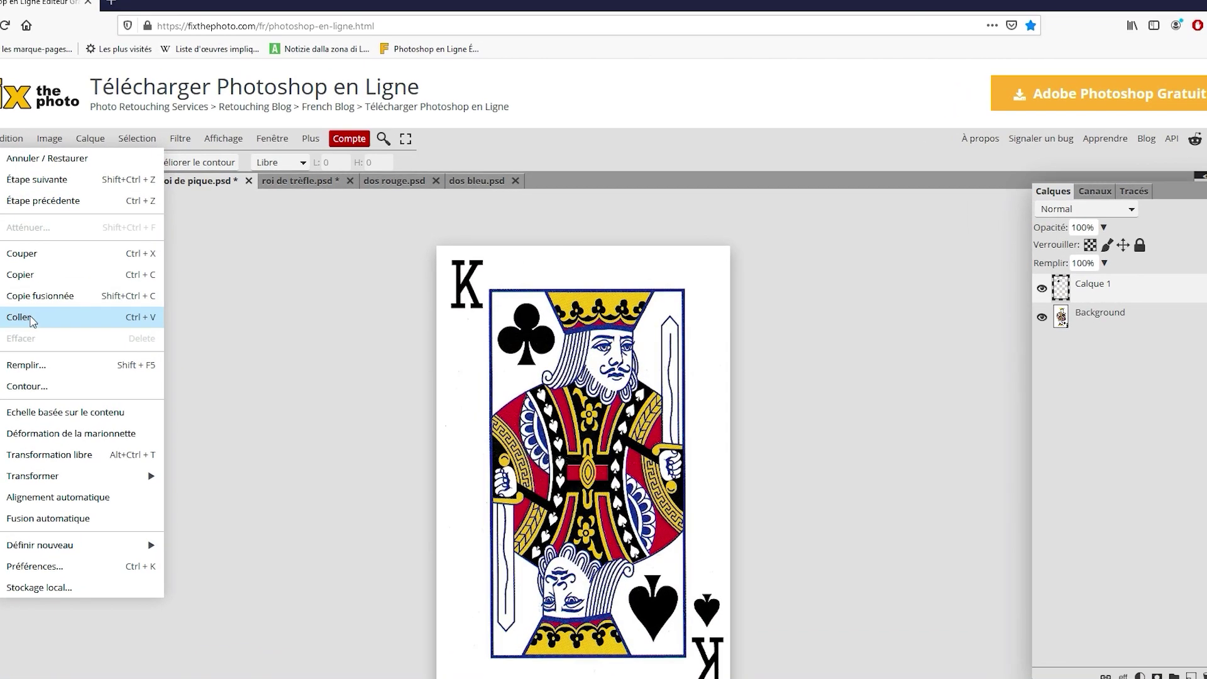
left_click(66, 319)
key("v")
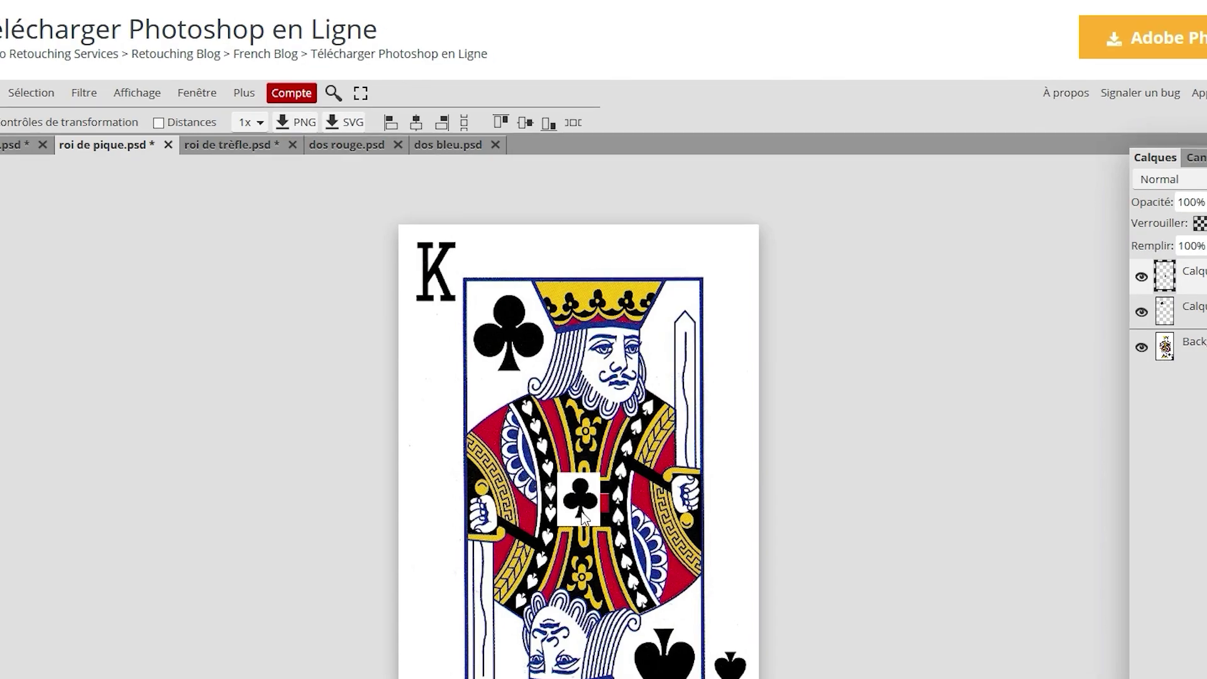
left_click_drag(584, 491, 450, 348)
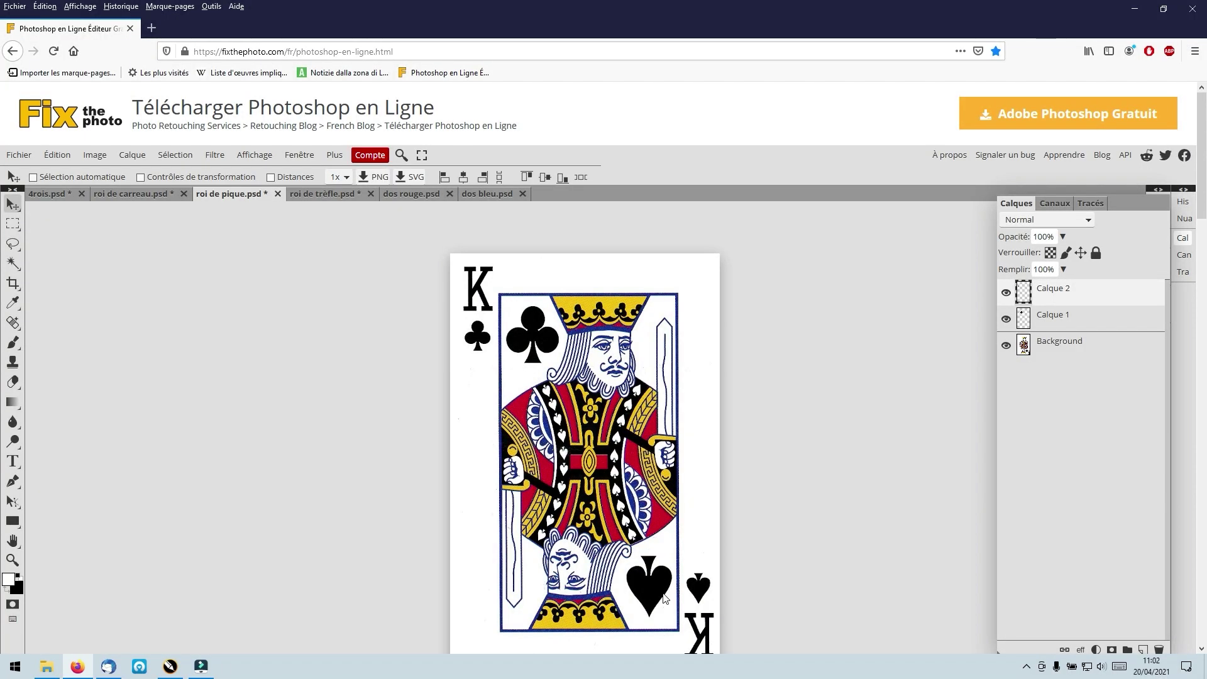
Close roi de trèfle without saving its changes.
left_click(319, 195)
left_click(371, 195)
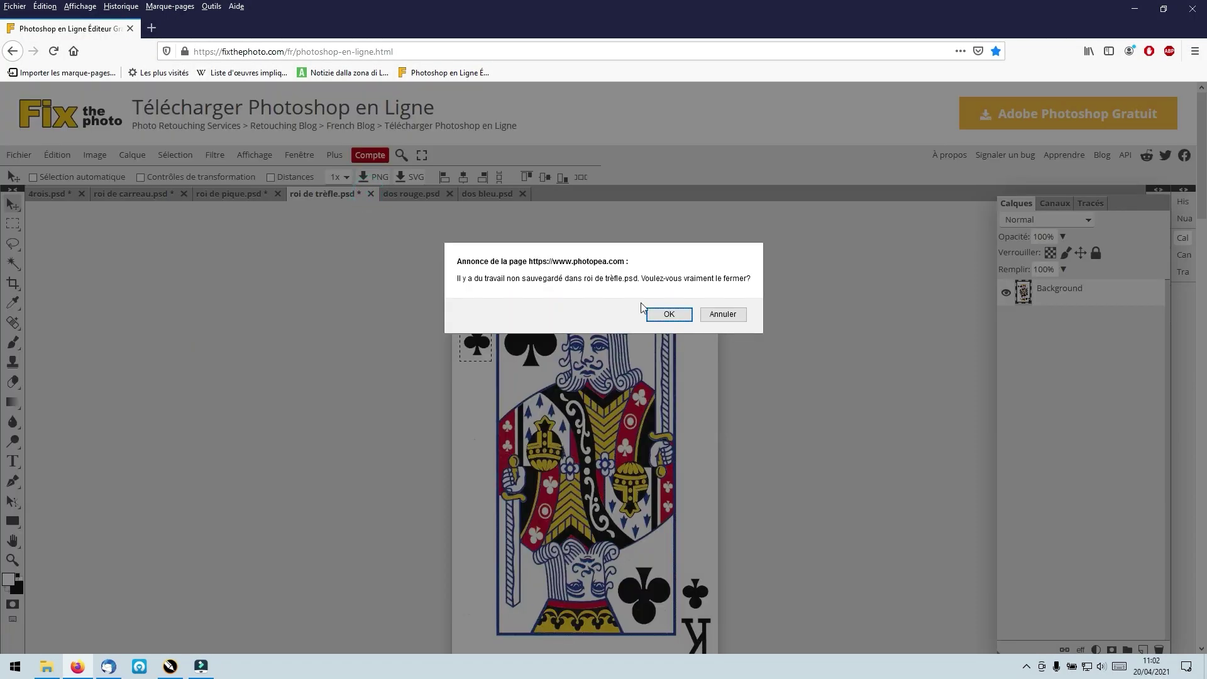
left_click(683, 318)
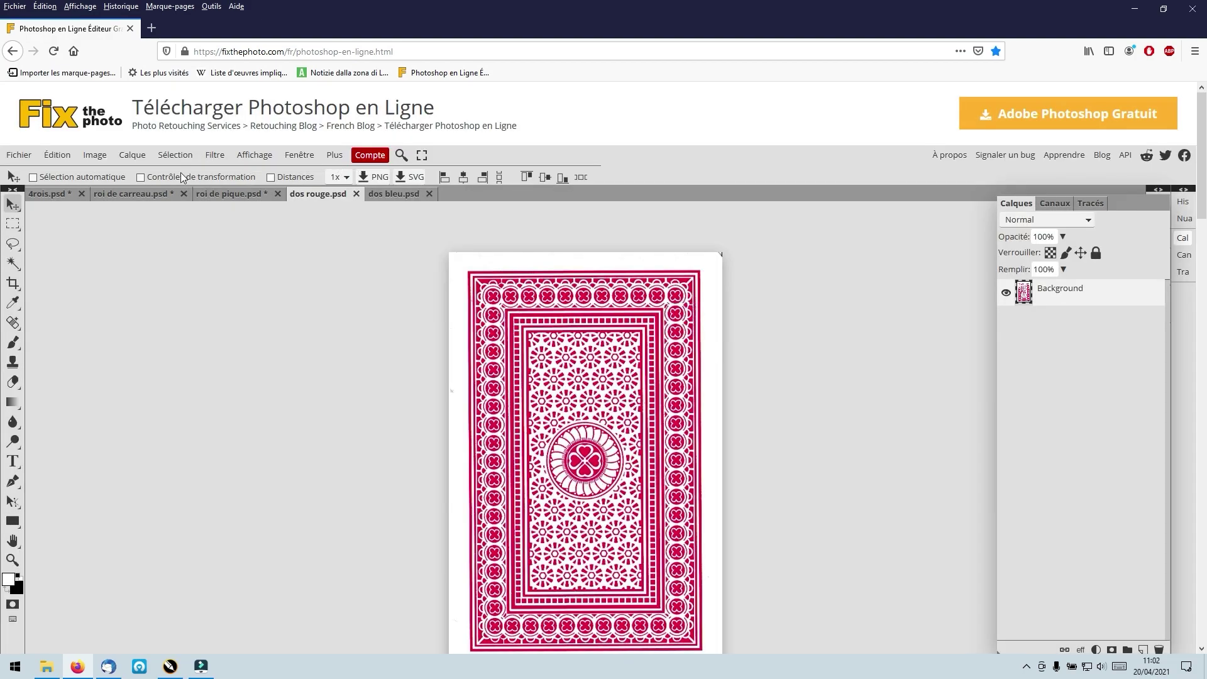
Flatten the roi de pique image, merging both pasted club layers into the background.
left_click(232, 193)
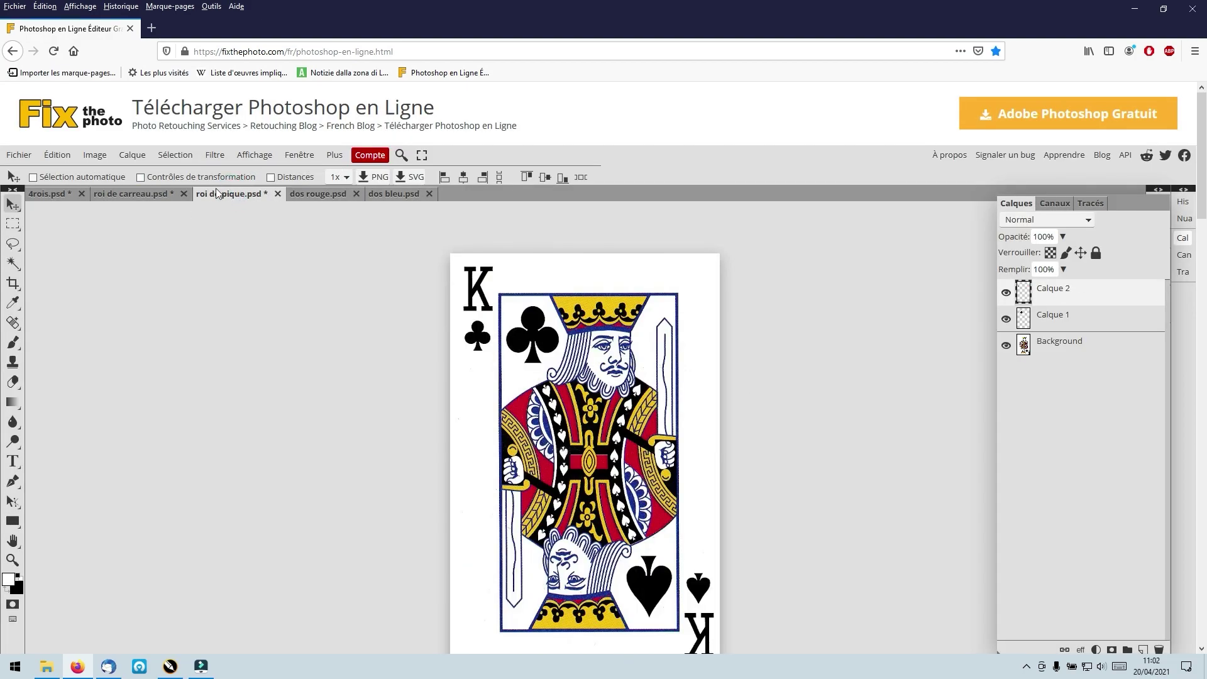
left_click(129, 158)
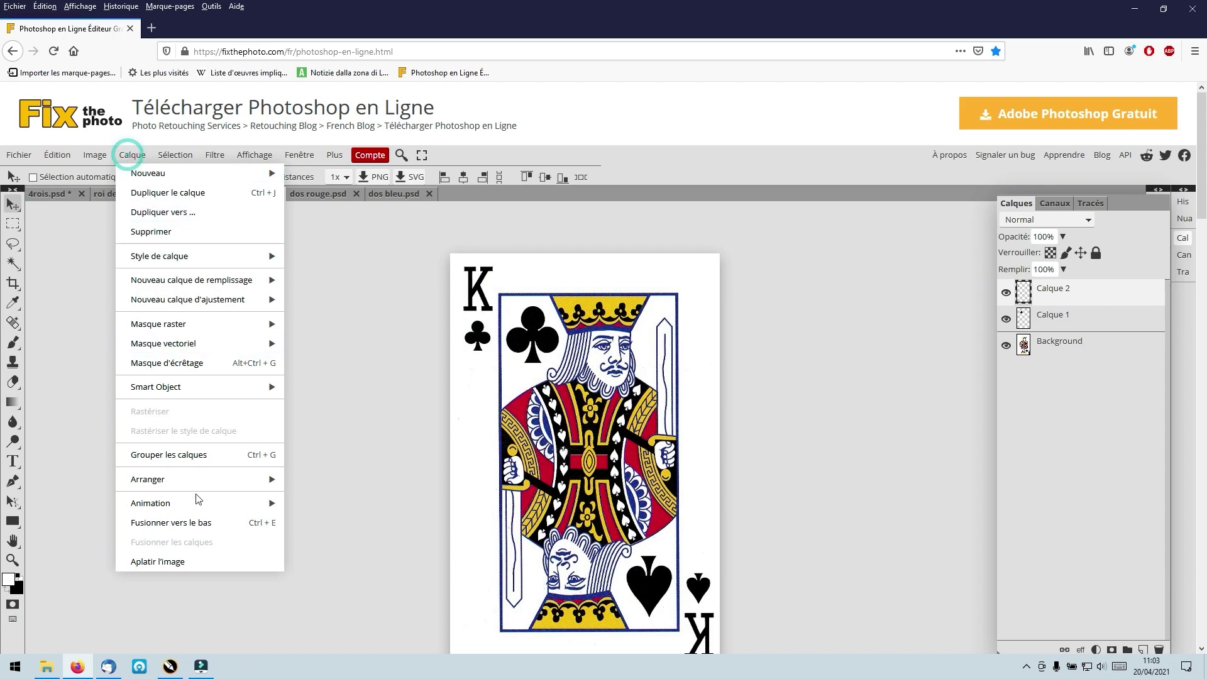
left_click(192, 566)
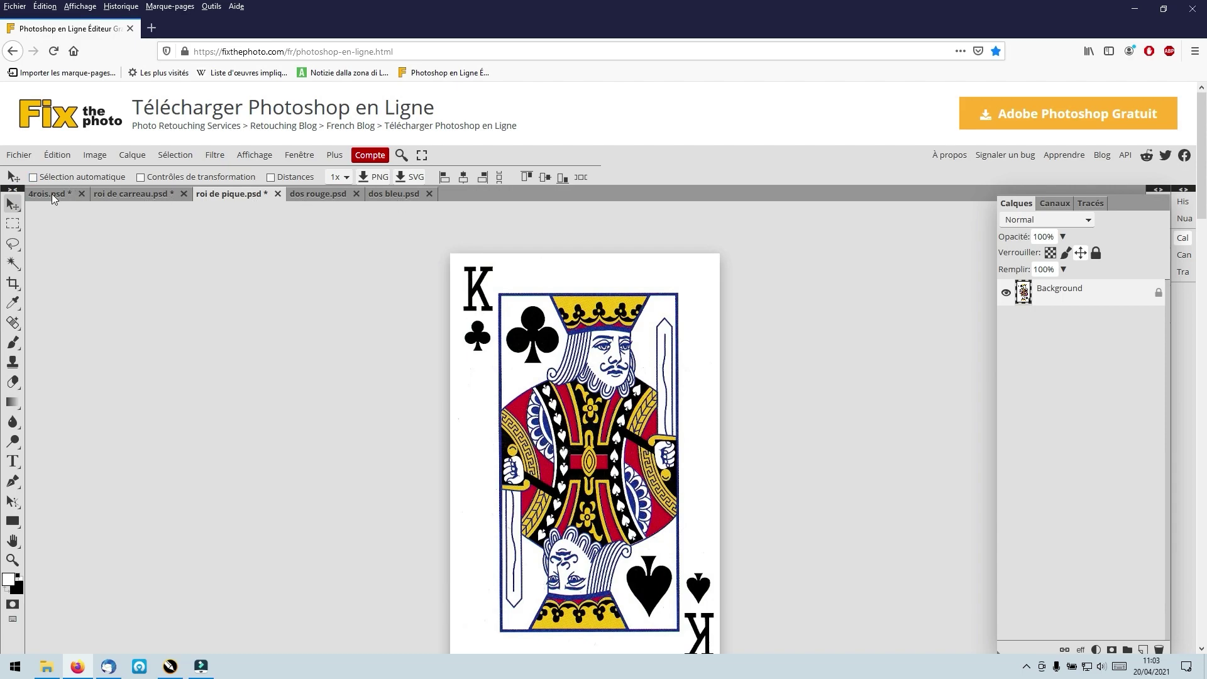
In roi de carreau, select the whole card with a rectangular marquee and cut it.
left_click(147, 194)
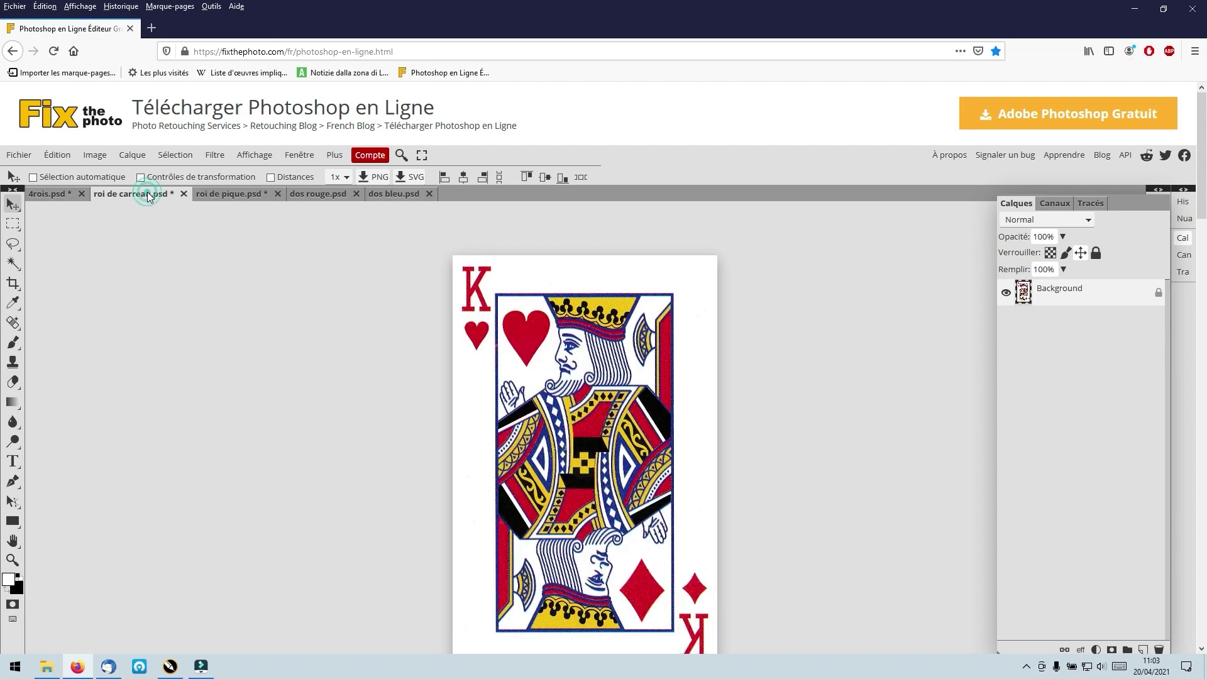
left_click(12, 226)
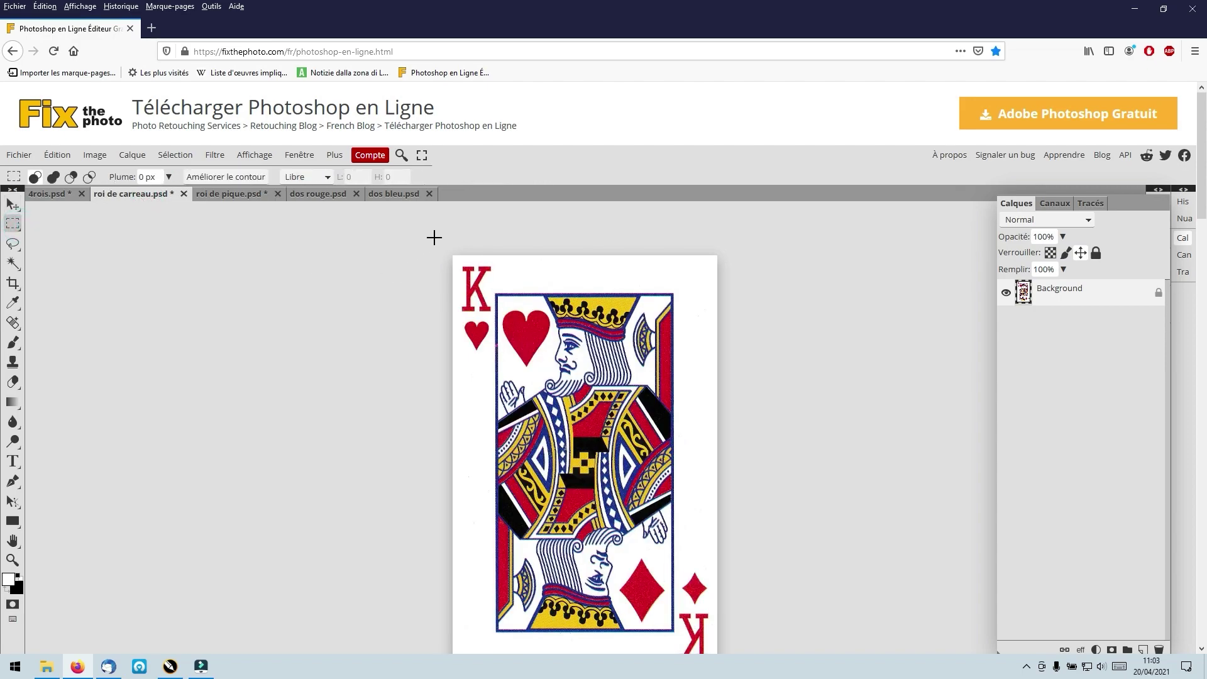
left_click_drag(433, 237, 765, 664)
left_click(57, 155)
left_click(81, 260)
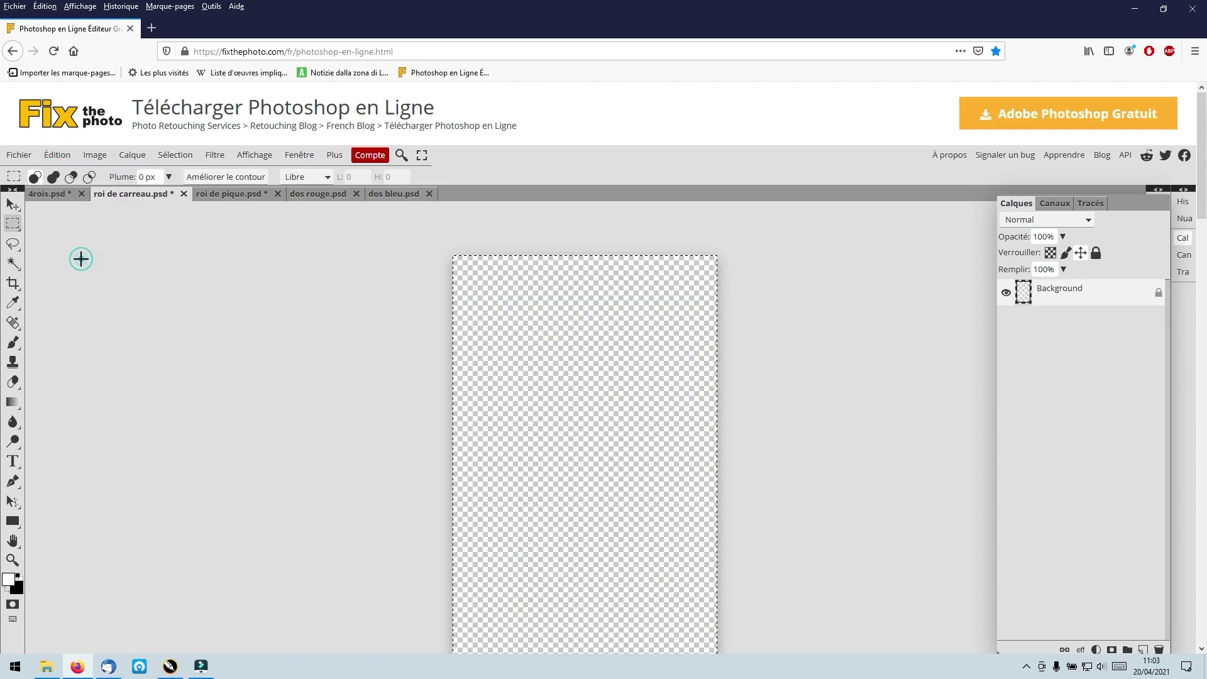
Paste the modified king of diamonds card into 4rois above the card frames.
left_click(54, 194)
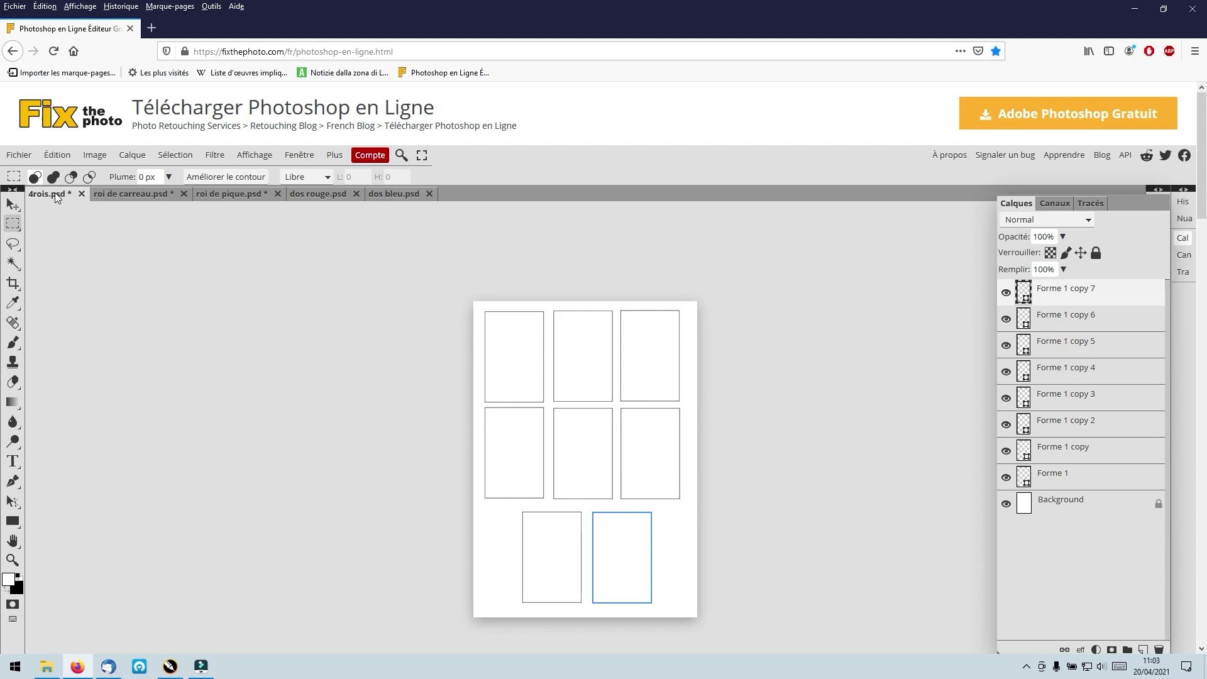
left_click(57, 155)
left_click(82, 318)
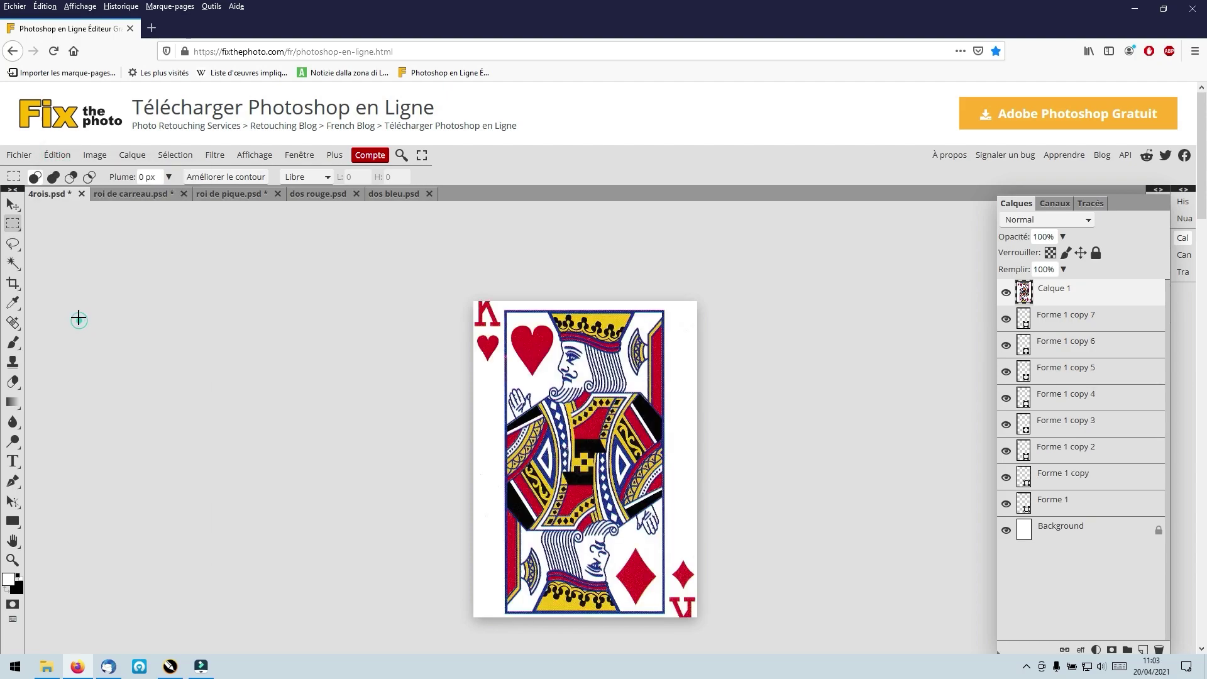
Scale the pasted king of diamonds card to about 26% and fit it into the first frame of the top row.
left_click(57, 155)
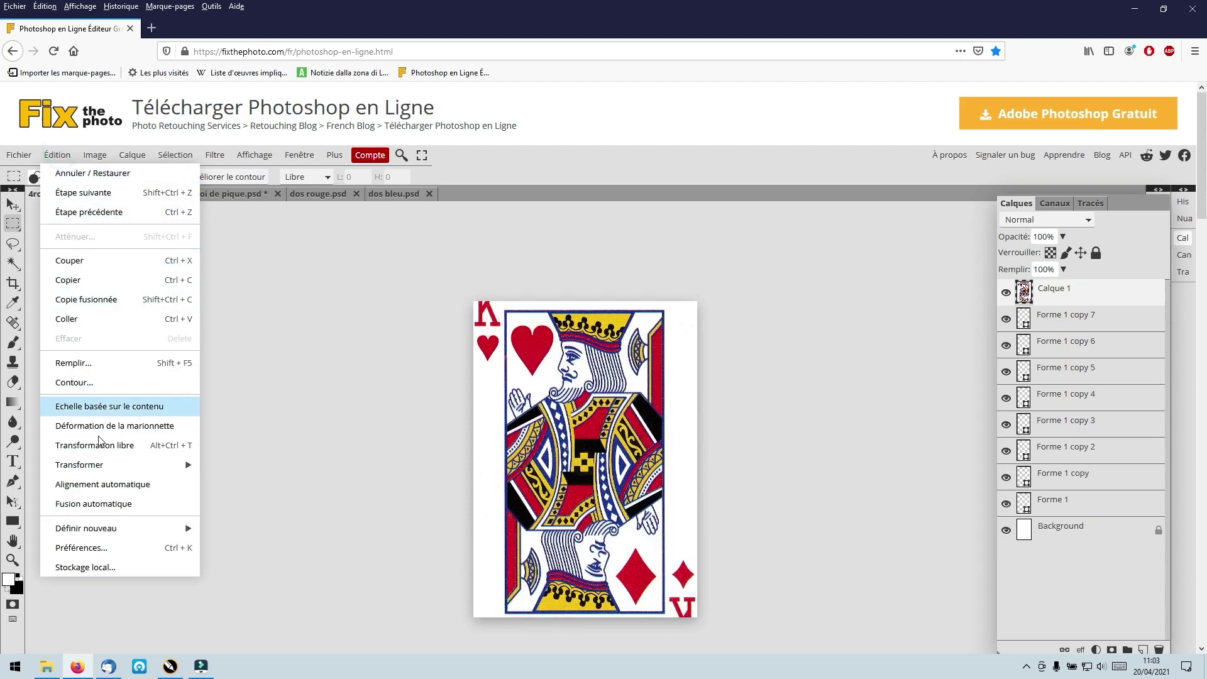
mouse_move(96, 468)
left_click(257, 489)
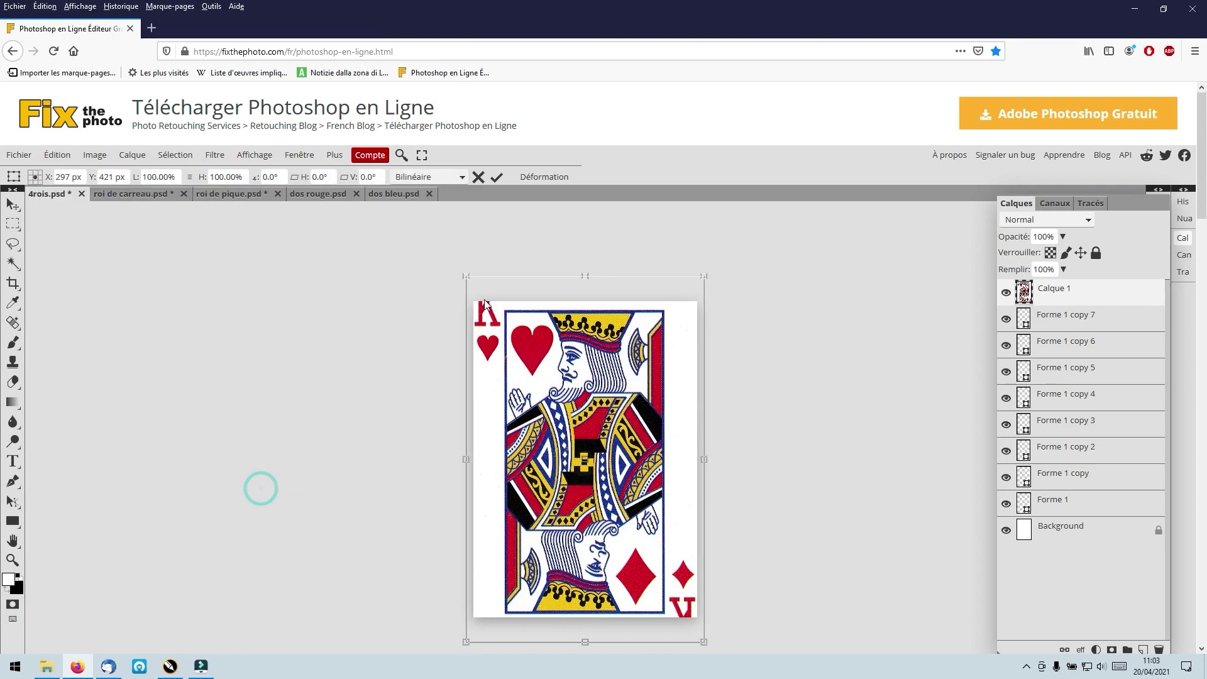
left_click_drag(468, 276, 579, 471)
left_click_drag(613, 514, 518, 352)
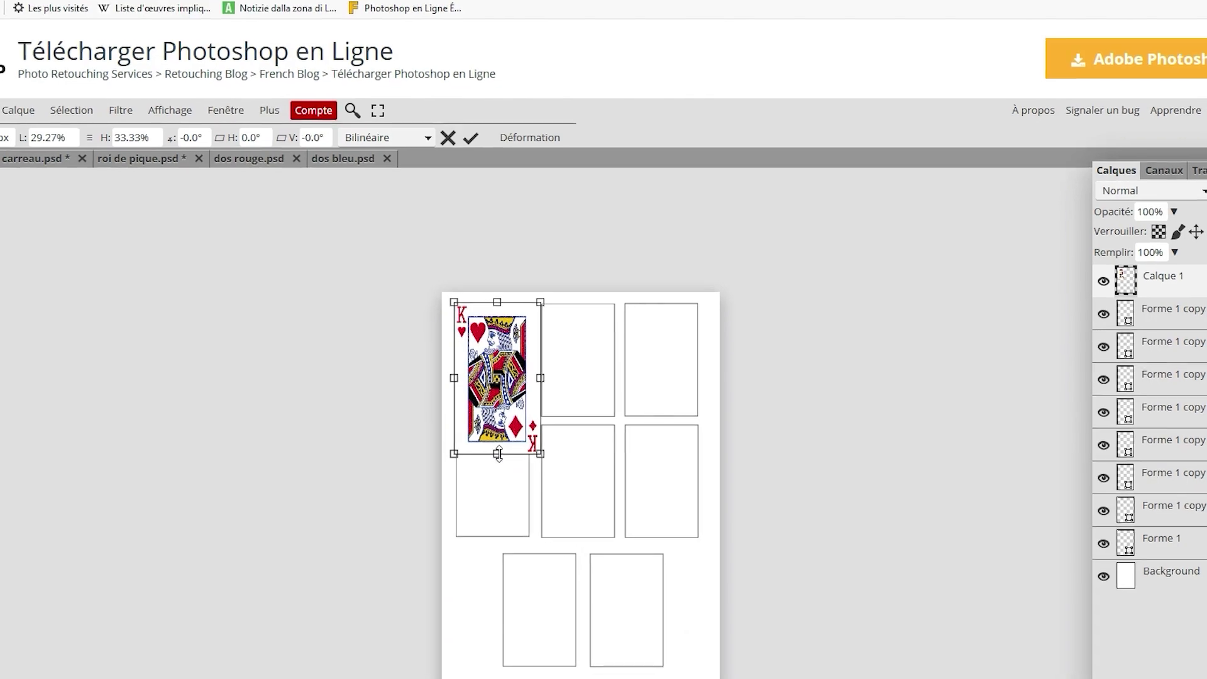
left_click_drag(515, 427, 480, 432)
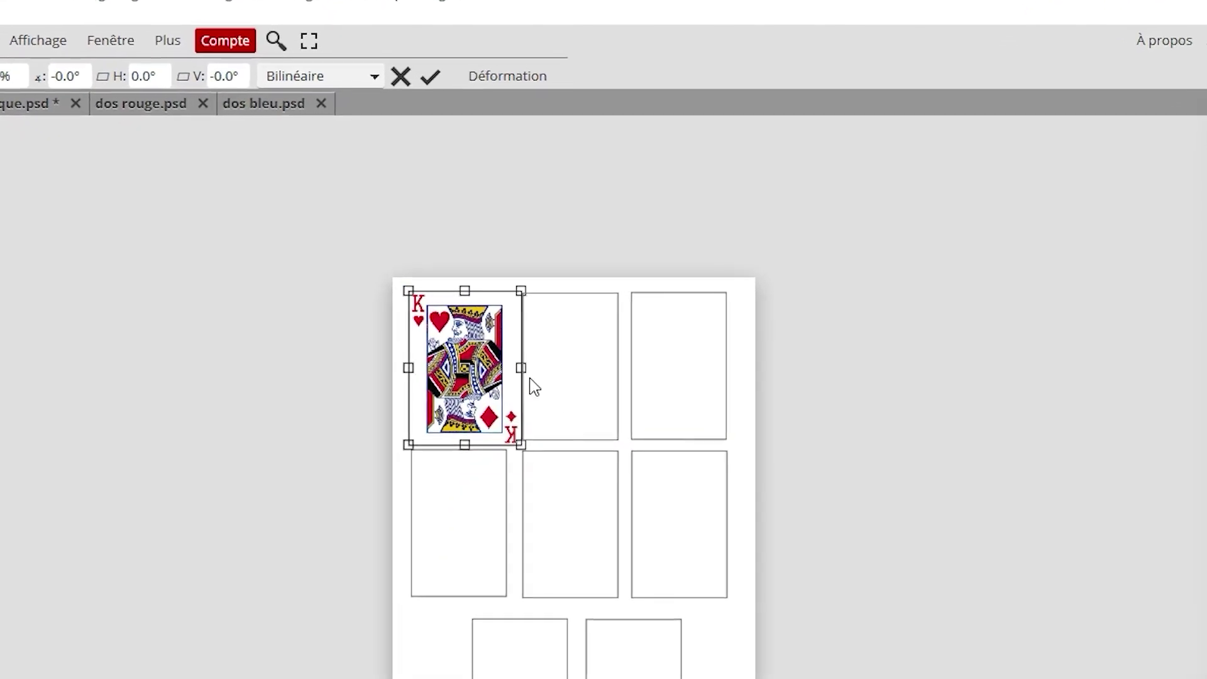
left_click_drag(531, 365, 495, 374)
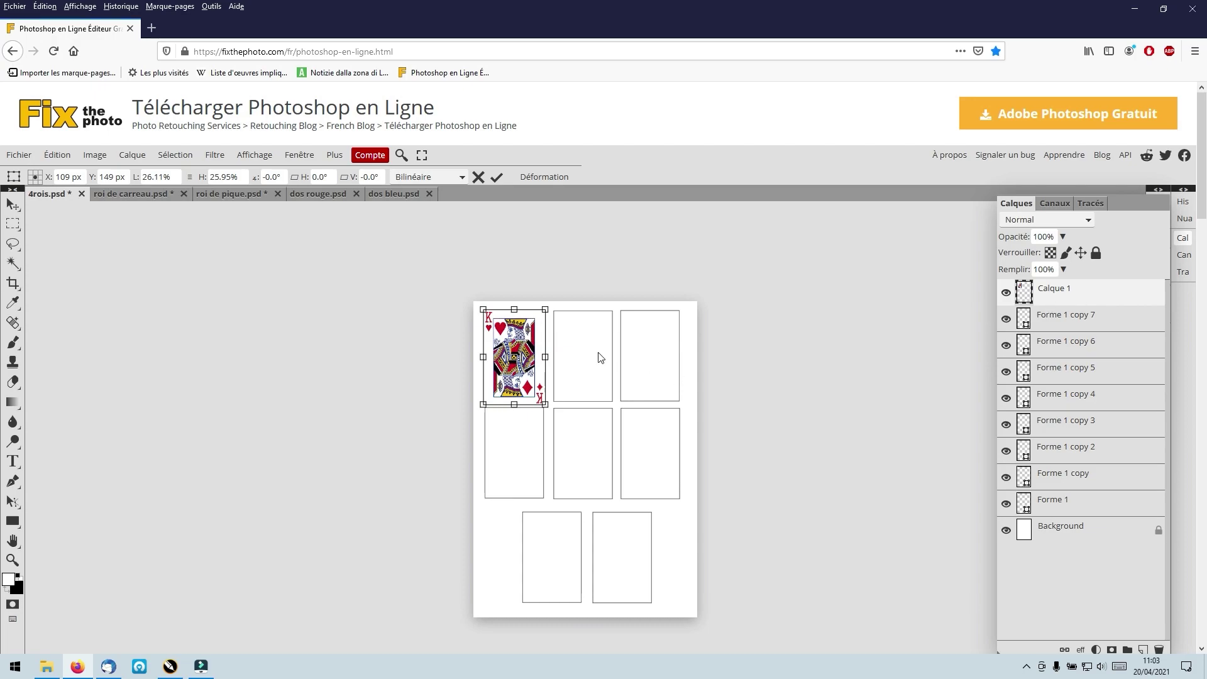
left_click(529, 356)
Rename the placed red king layer as "roi de coeur".
double_click(1056, 291)
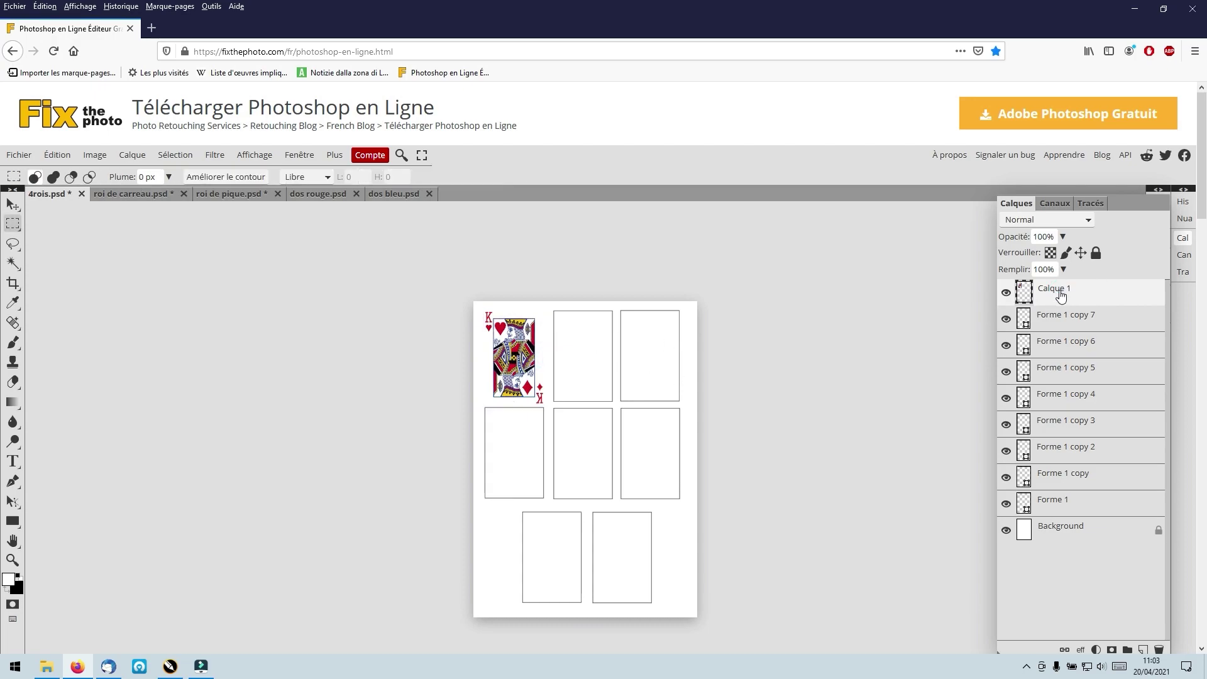
type("roi")
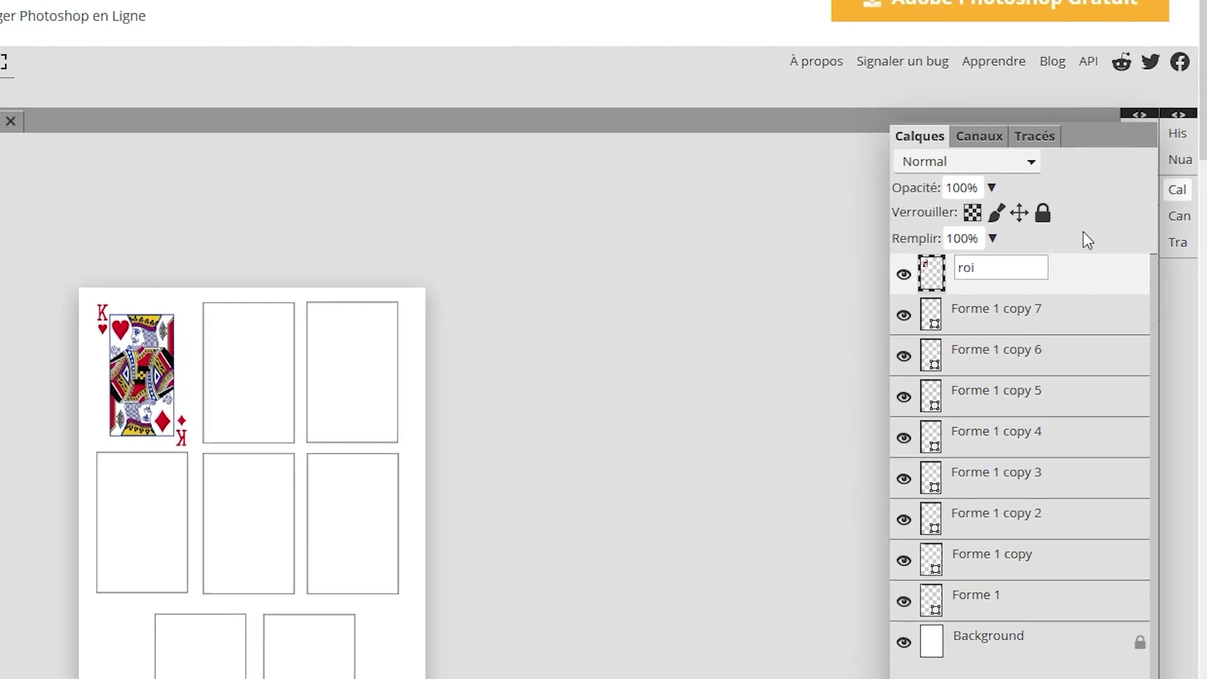
type(" de coeur")
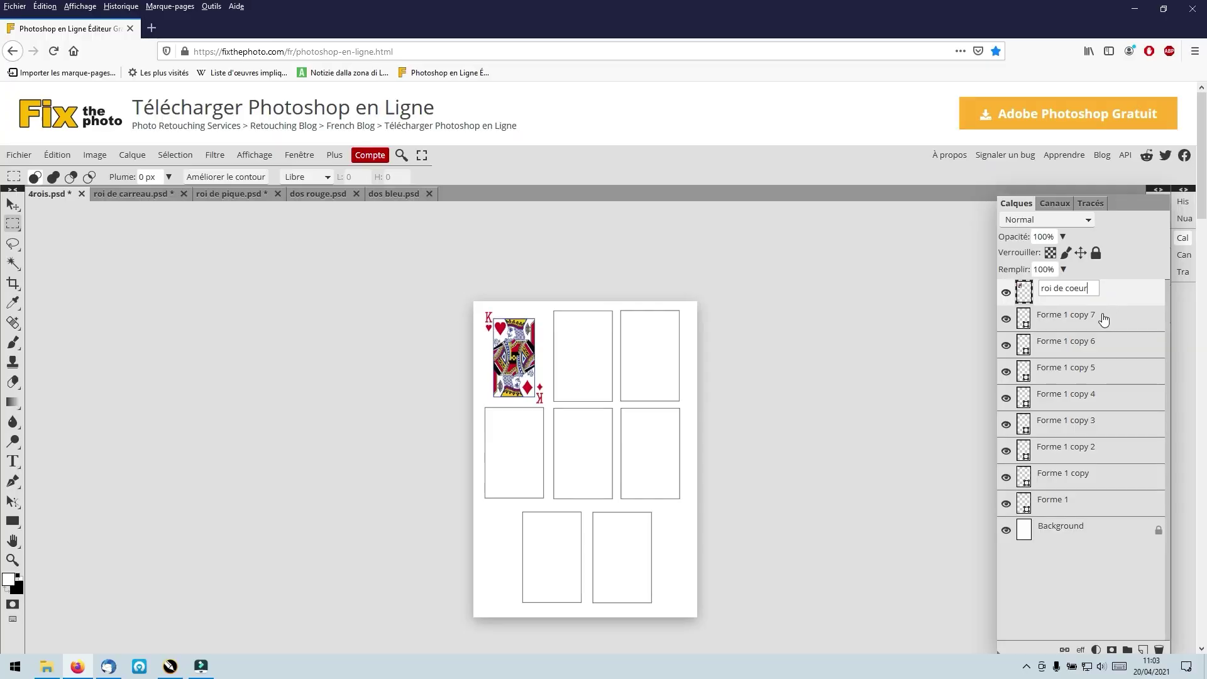
left_click(1103, 316)
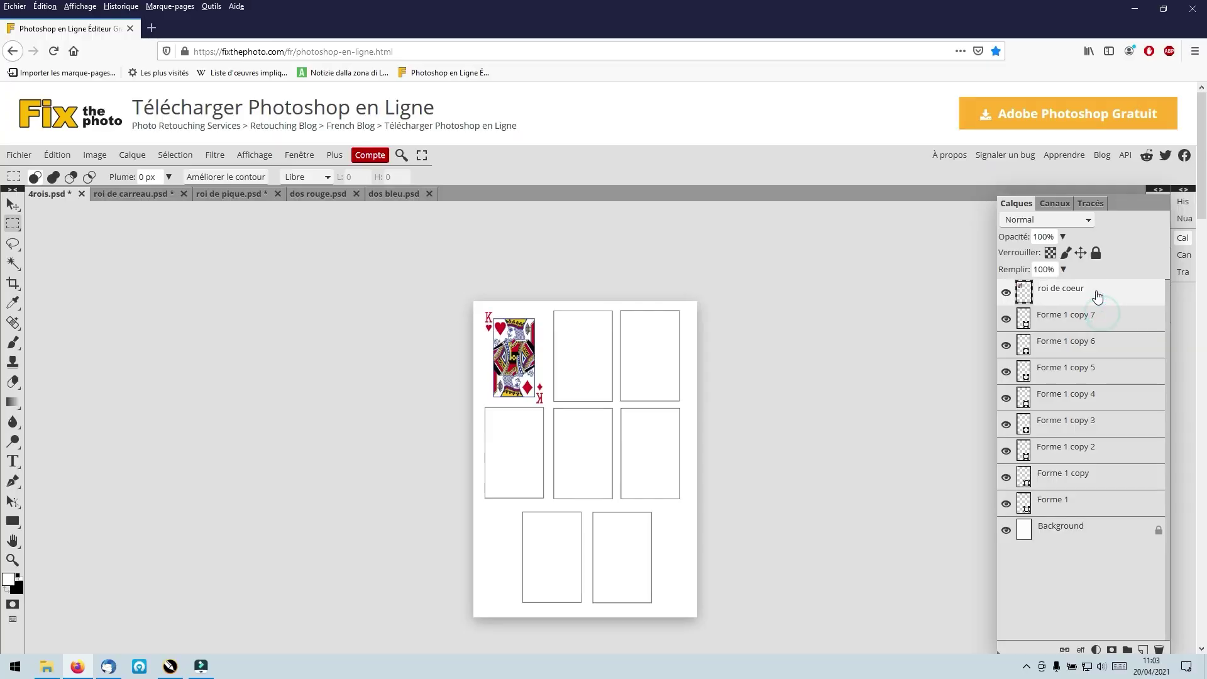
Close roi de carreau without saving its changes.
left_click(145, 194)
left_click(183, 193)
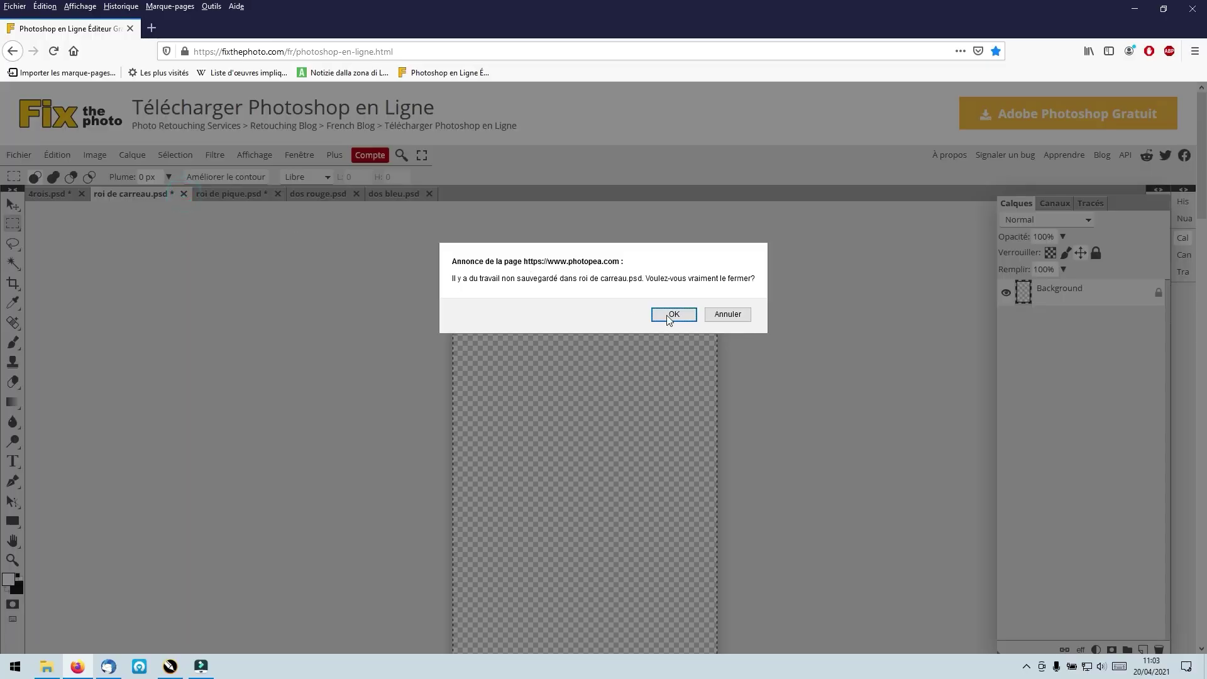
left_click(671, 315)
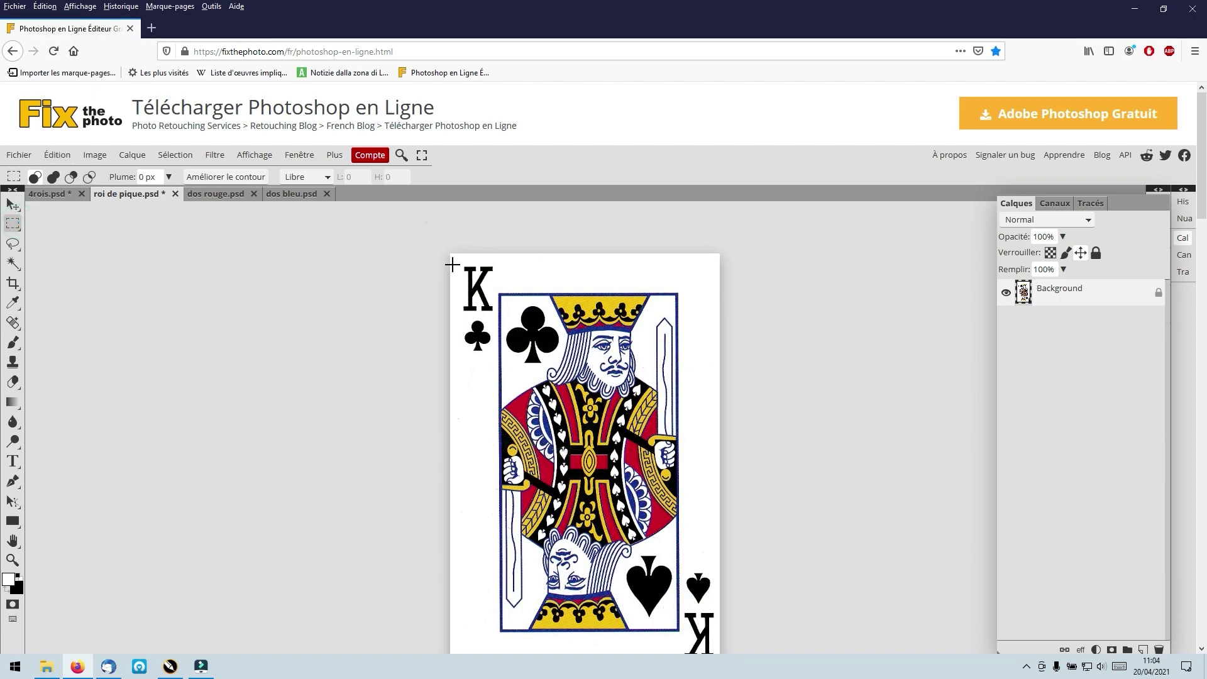
Select the whole card in roi de pique with a rectangular marquee, cut it and paste it into 4rois.
left_click_drag(452, 265, 782, 647)
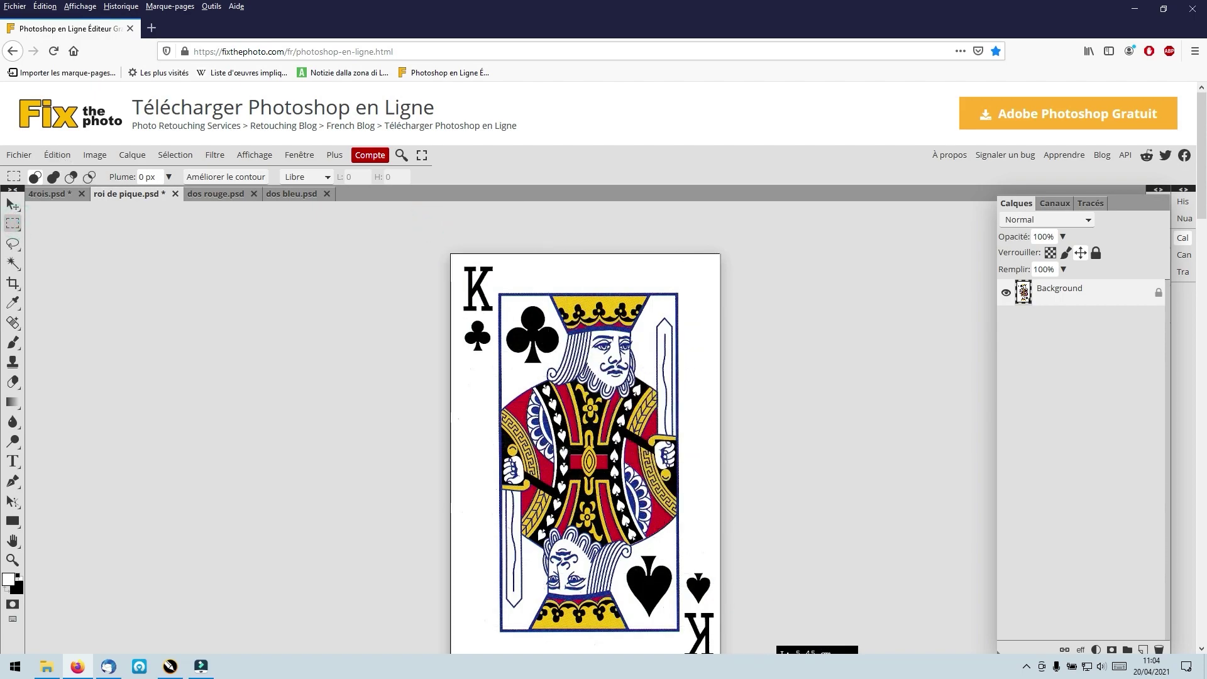
left_click(66, 159)
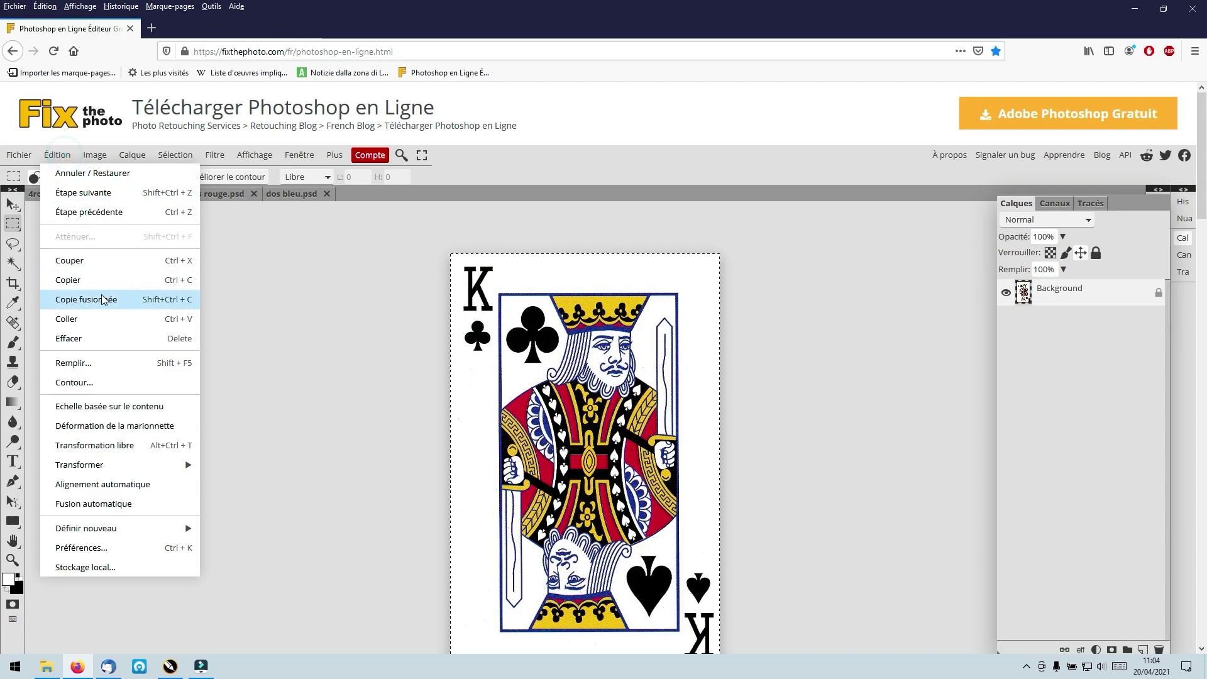
left_click(69, 260)
left_click(48, 195)
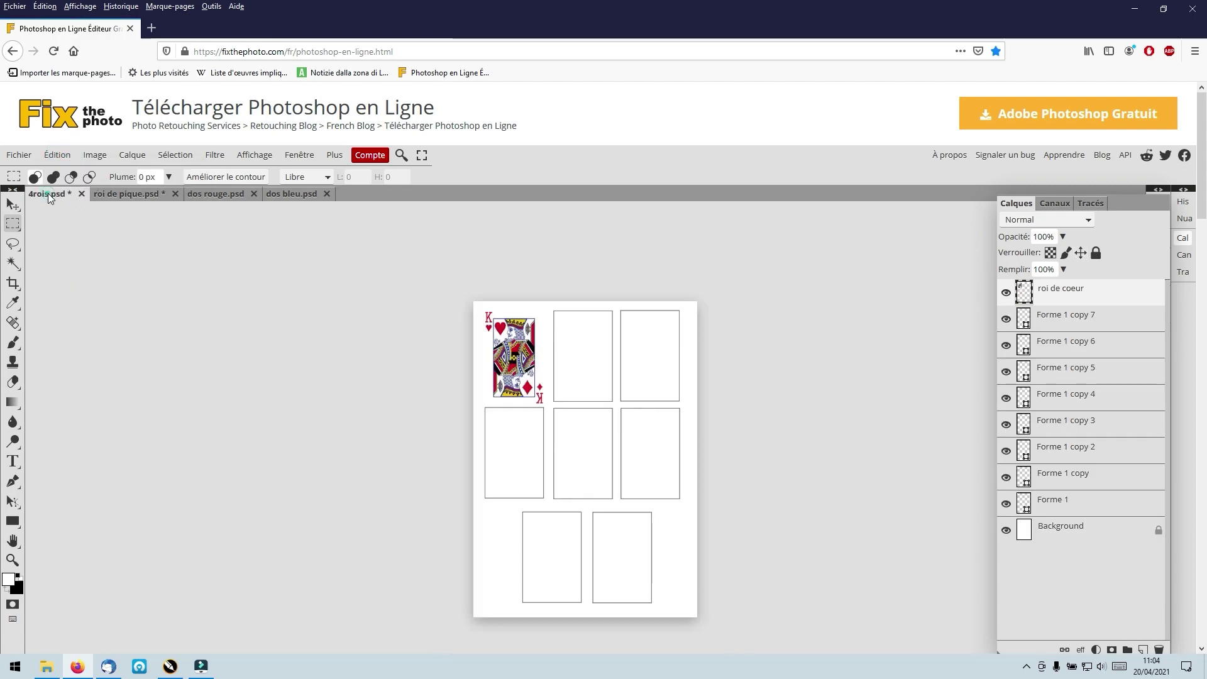
left_click(58, 155)
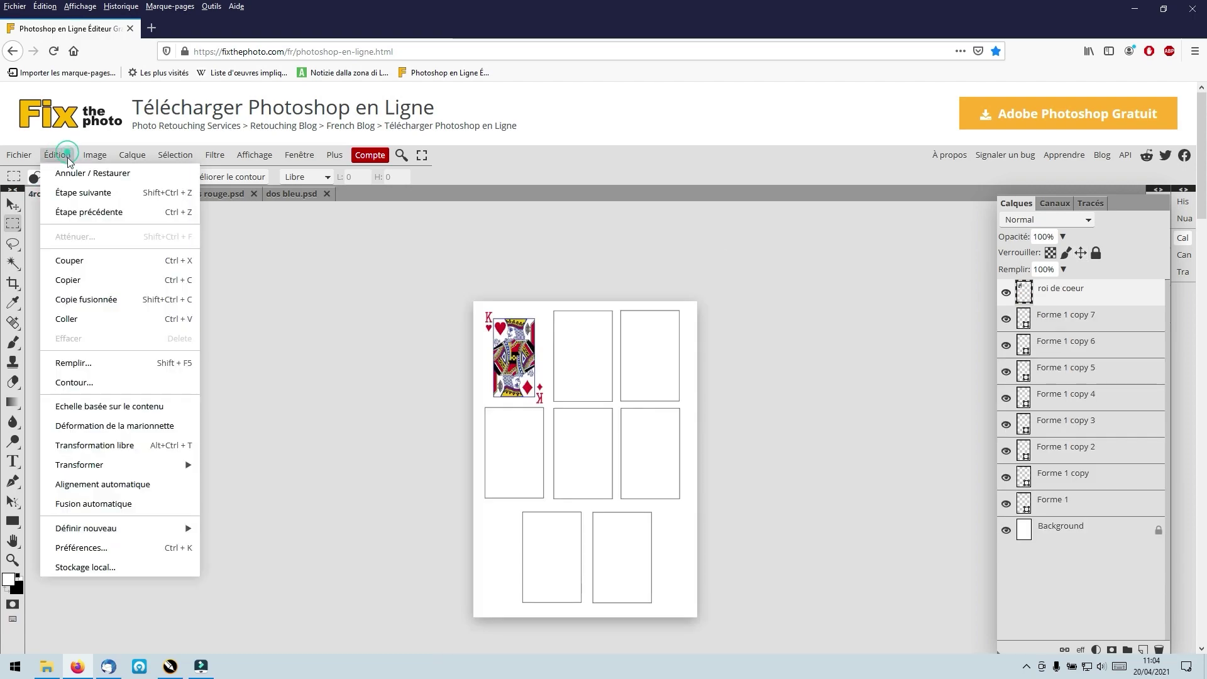
left_click(67, 320)
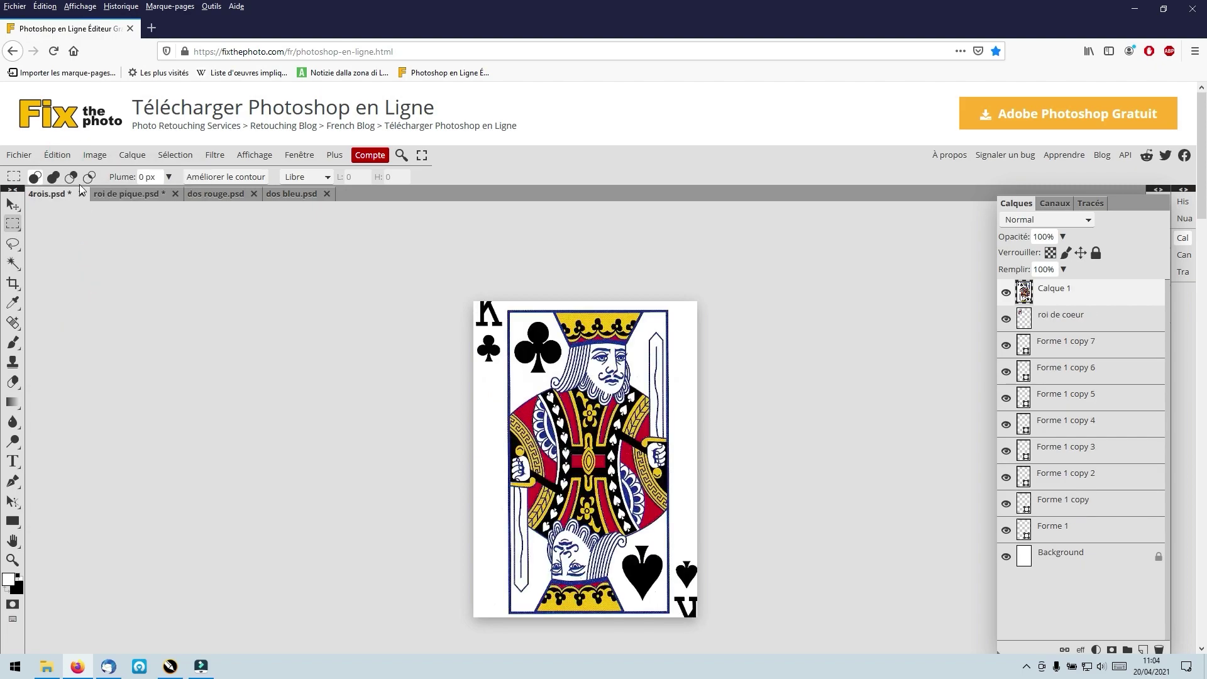
Scale the pasted black king card to about 23% width and 24% height, fitting it into the second frame of the top row.
left_click(68, 160)
mouse_move(119, 465)
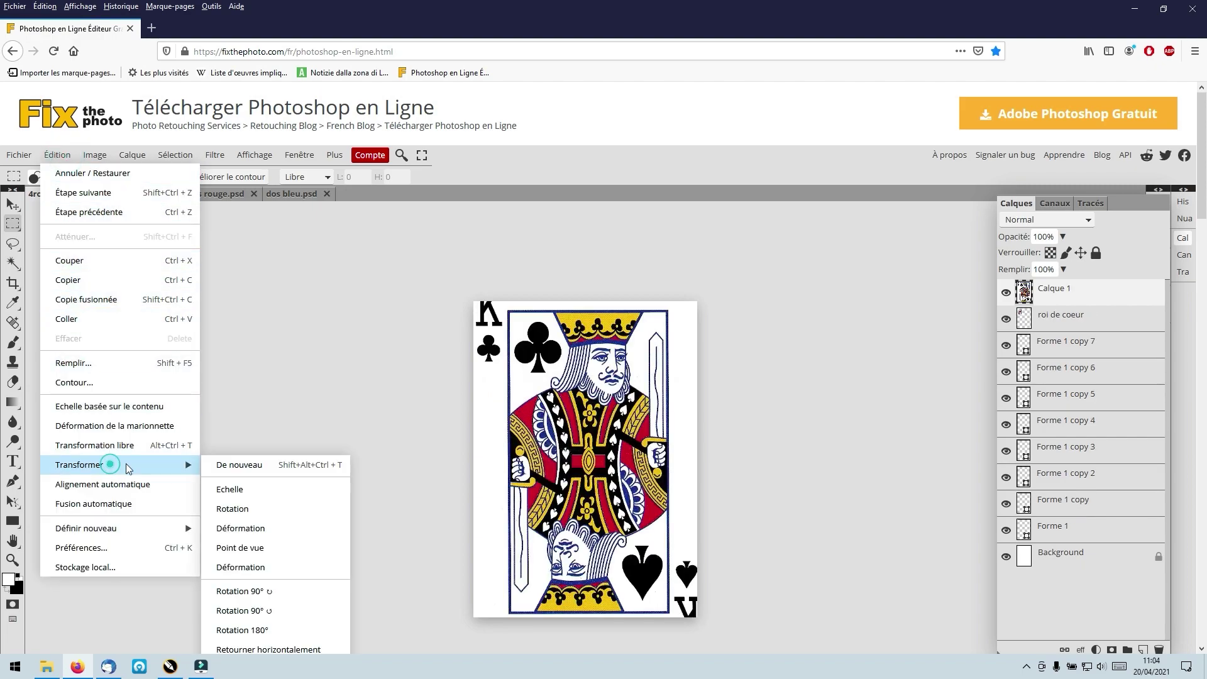
left_click(236, 510)
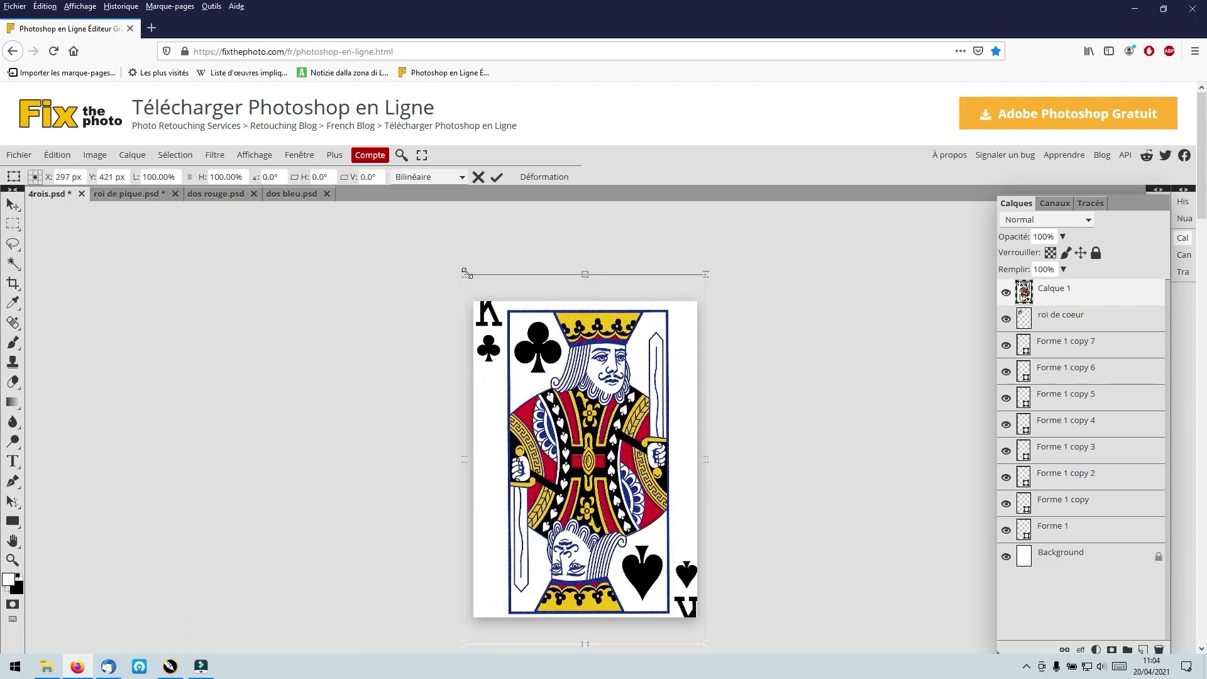
left_click_drag(467, 274, 586, 485)
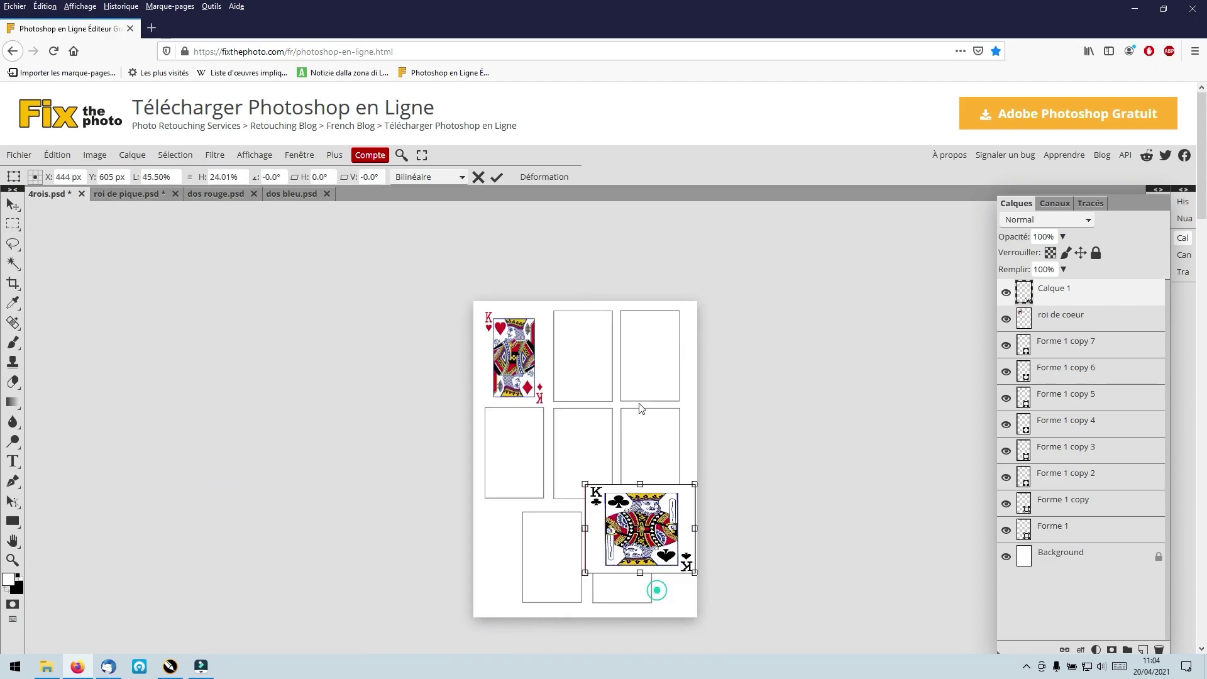
left_click_drag(639, 528, 614, 362)
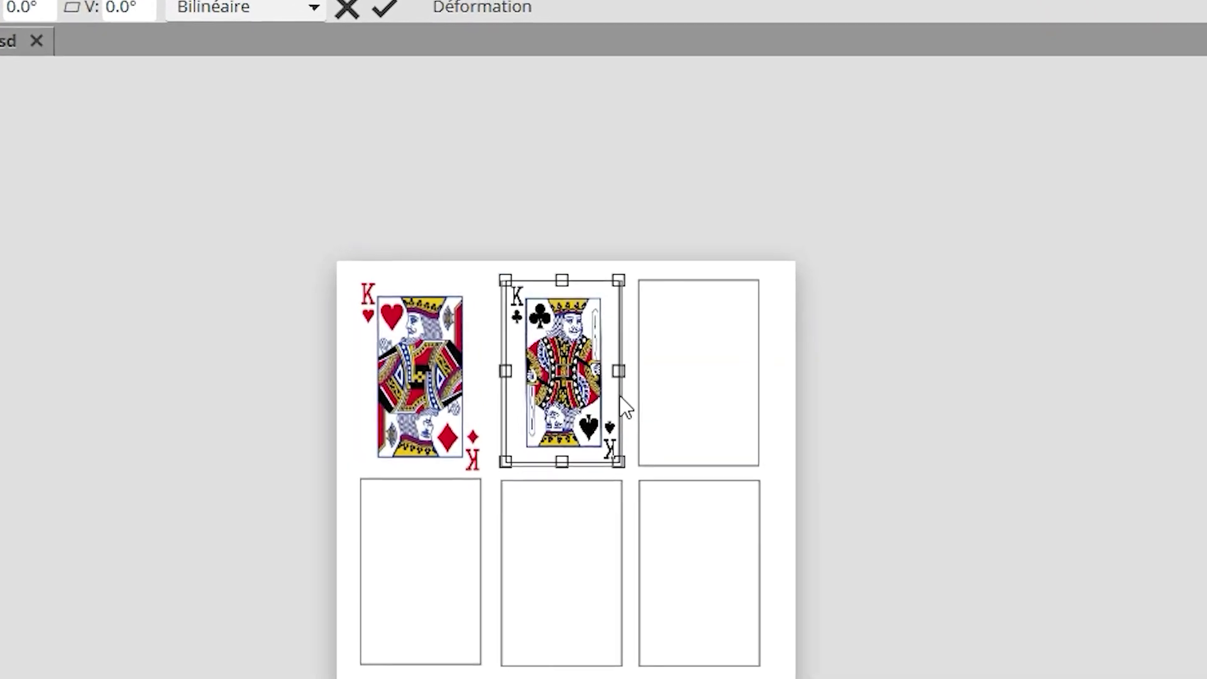
left_click(715, 338)
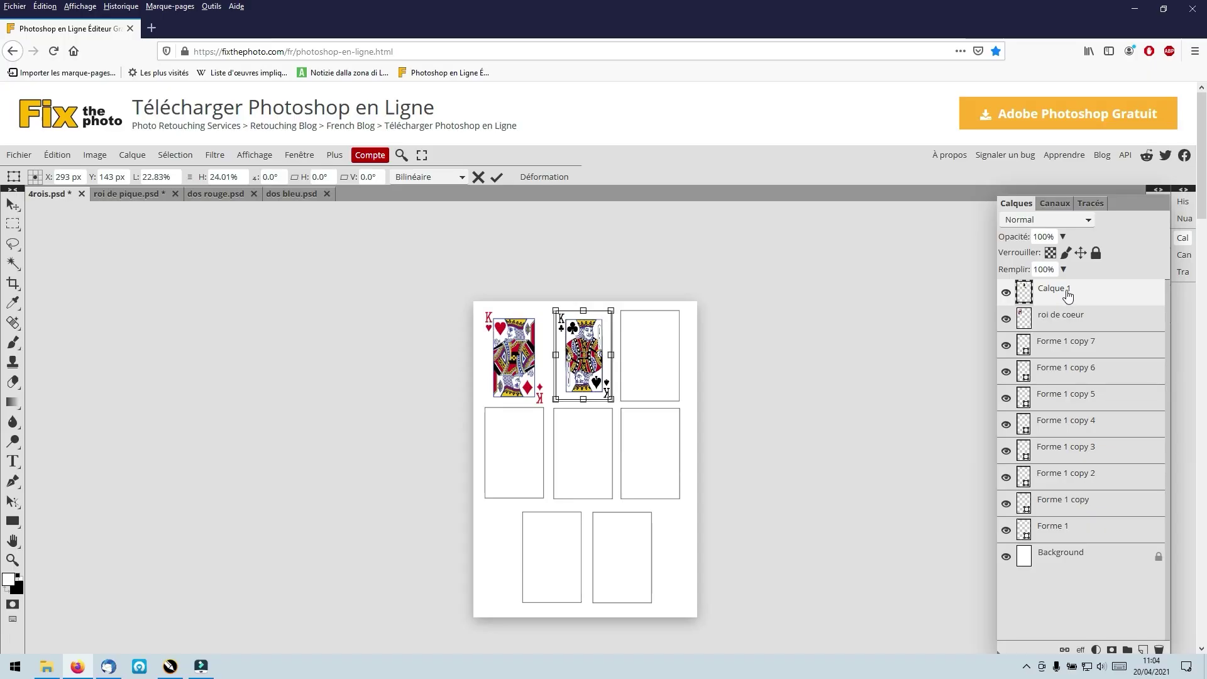
key("Return")
Rename the placed black king layer as "roi de trèfle".
double_click(1082, 289)
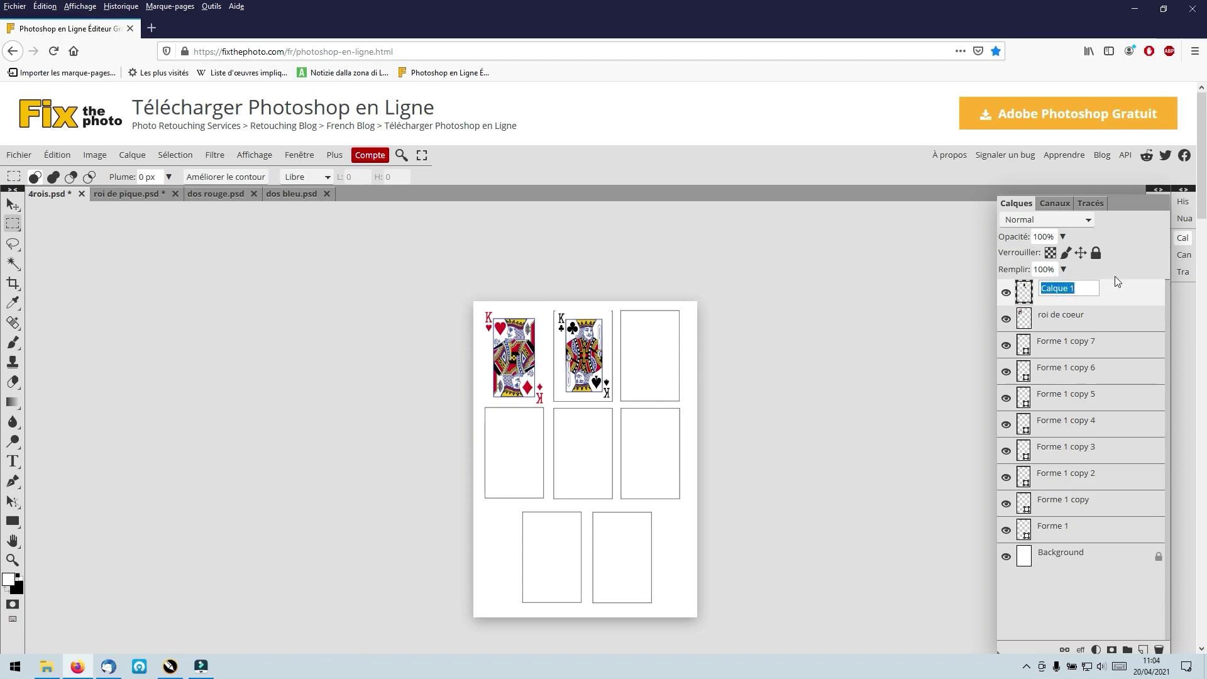
type("roi ")
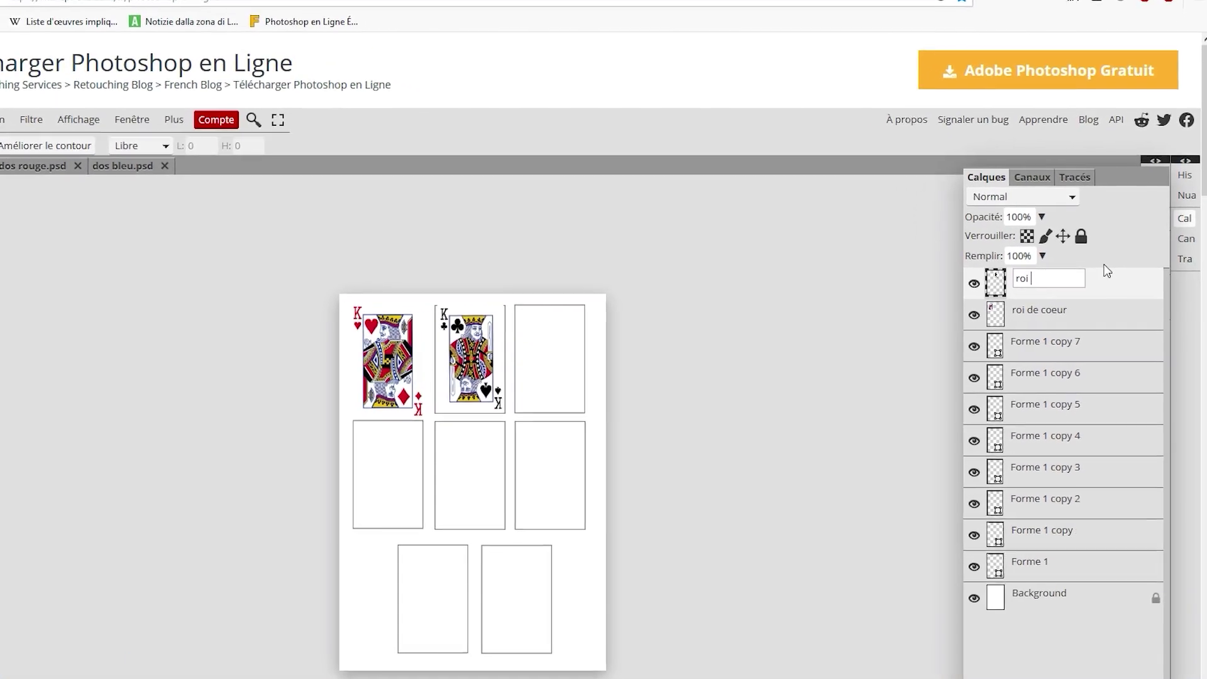
type("de trè")
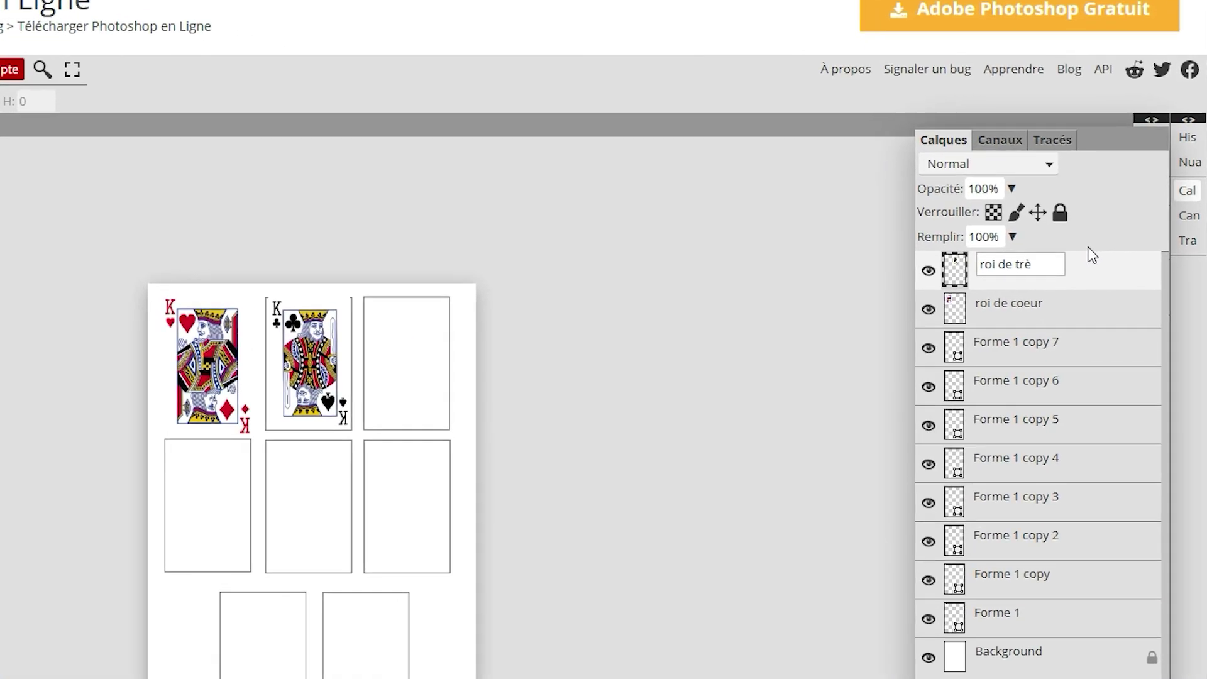
type("fle")
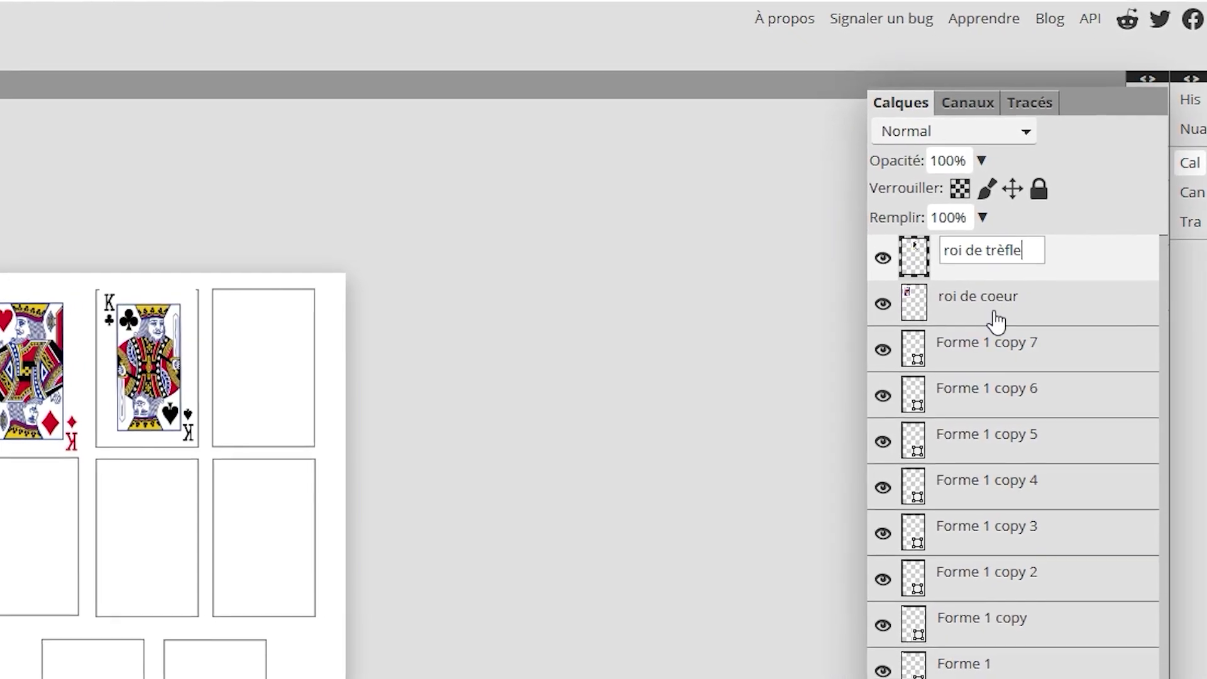
key("Return")
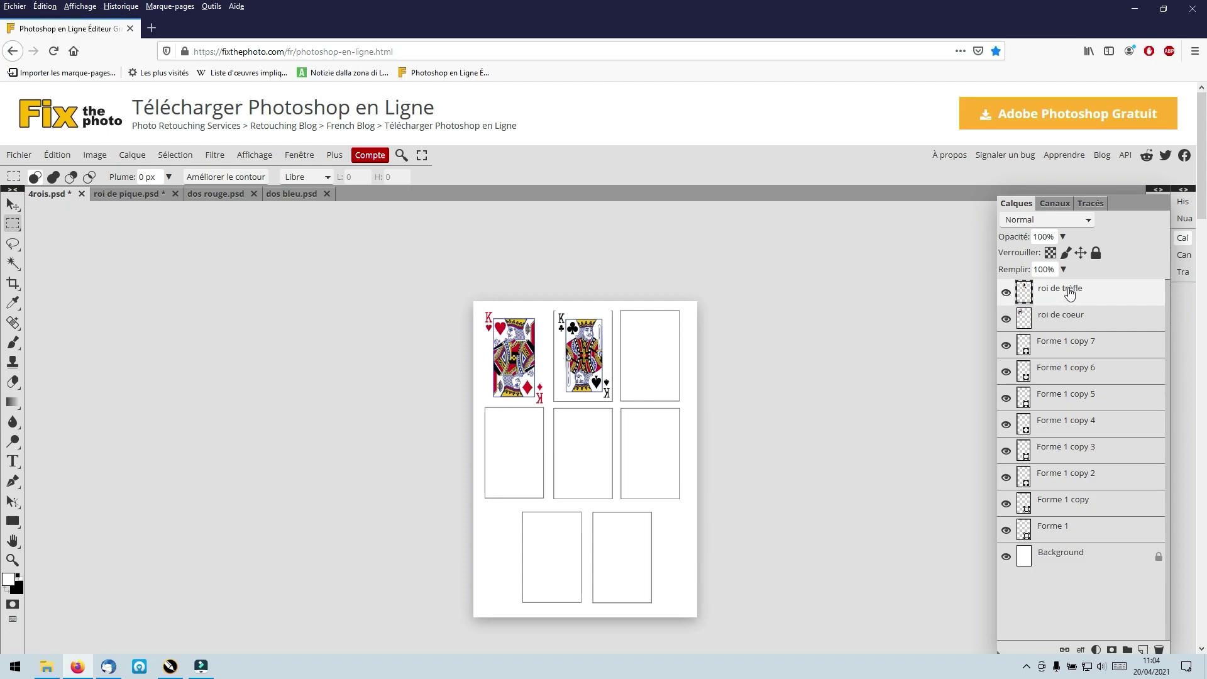
Close roi de pique without saving its changes.
left_click(131, 195)
left_click(175, 195)
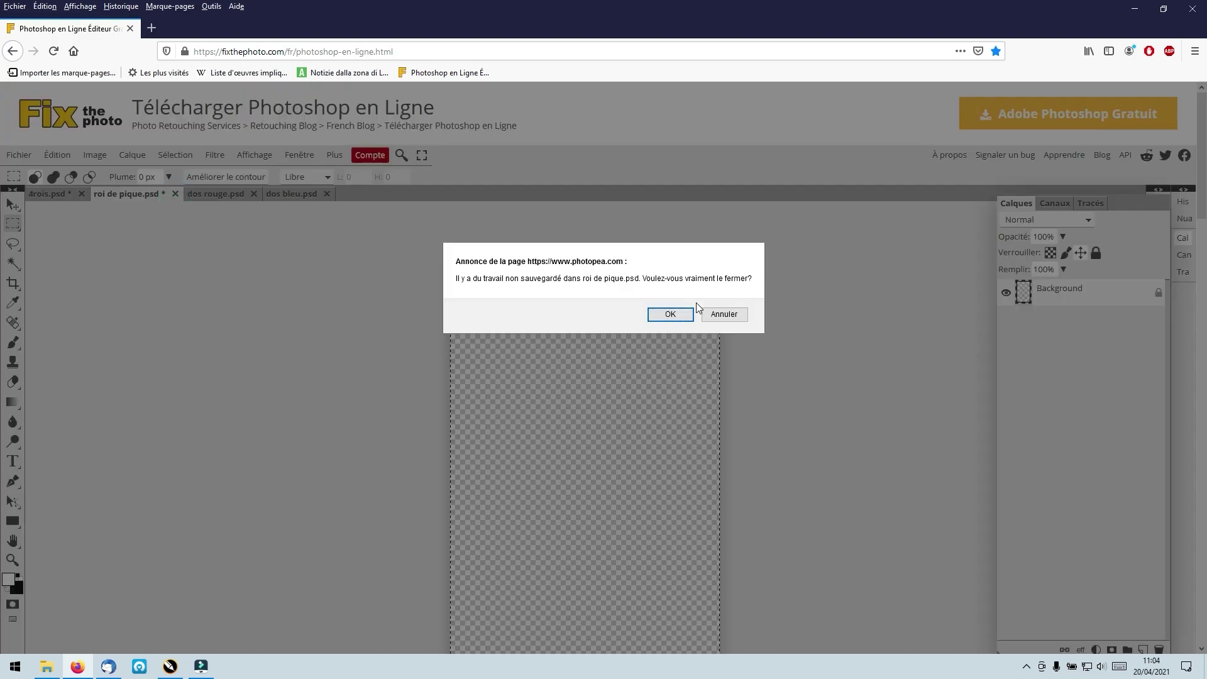
left_click(668, 315)
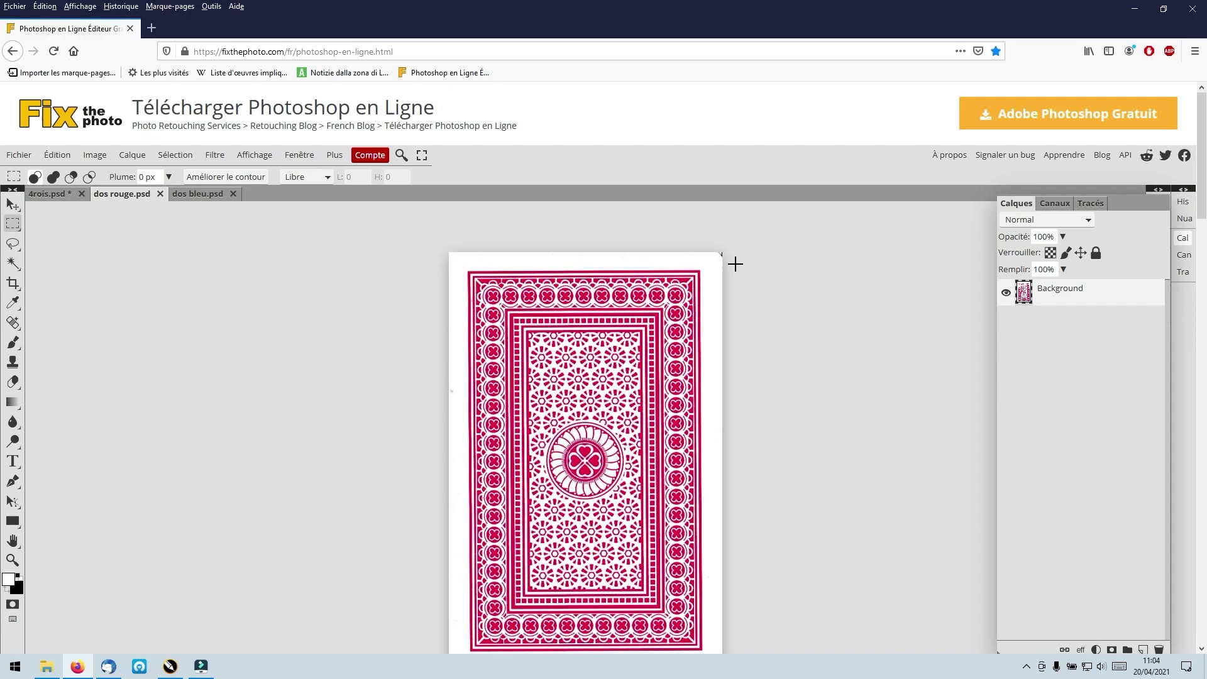
In dos rouge, paint over the dark speck at the card's upper-right corner with the white Brush.
left_click(13, 342)
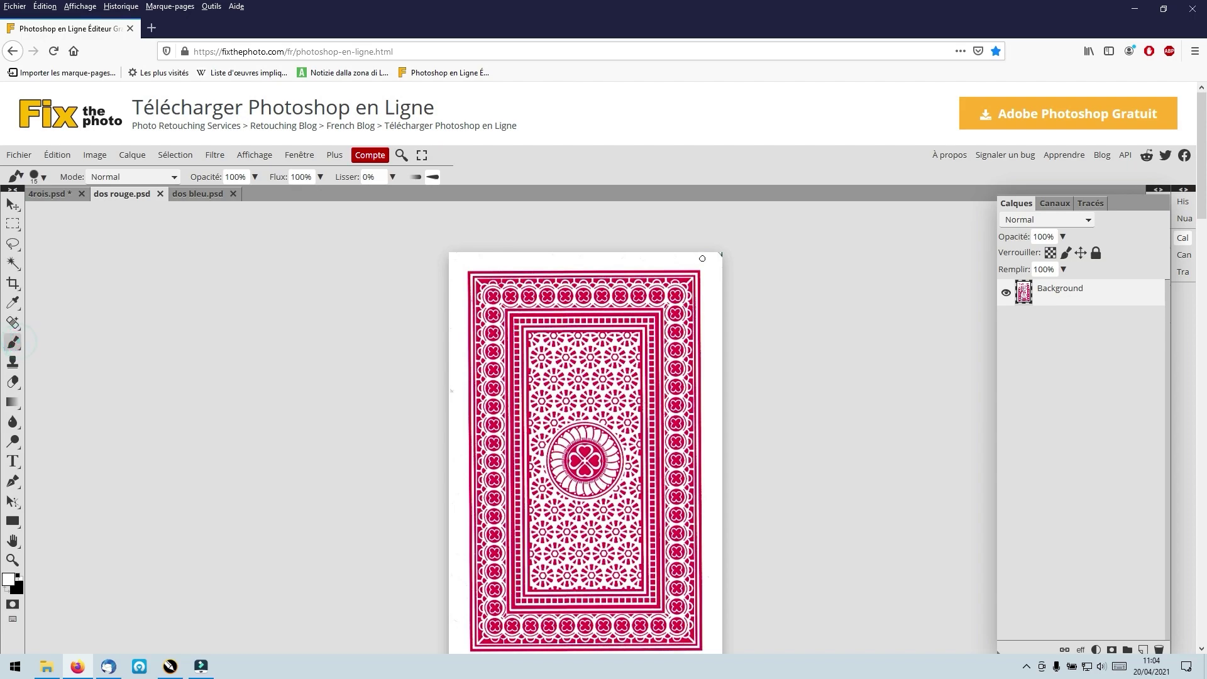
left_click(722, 254)
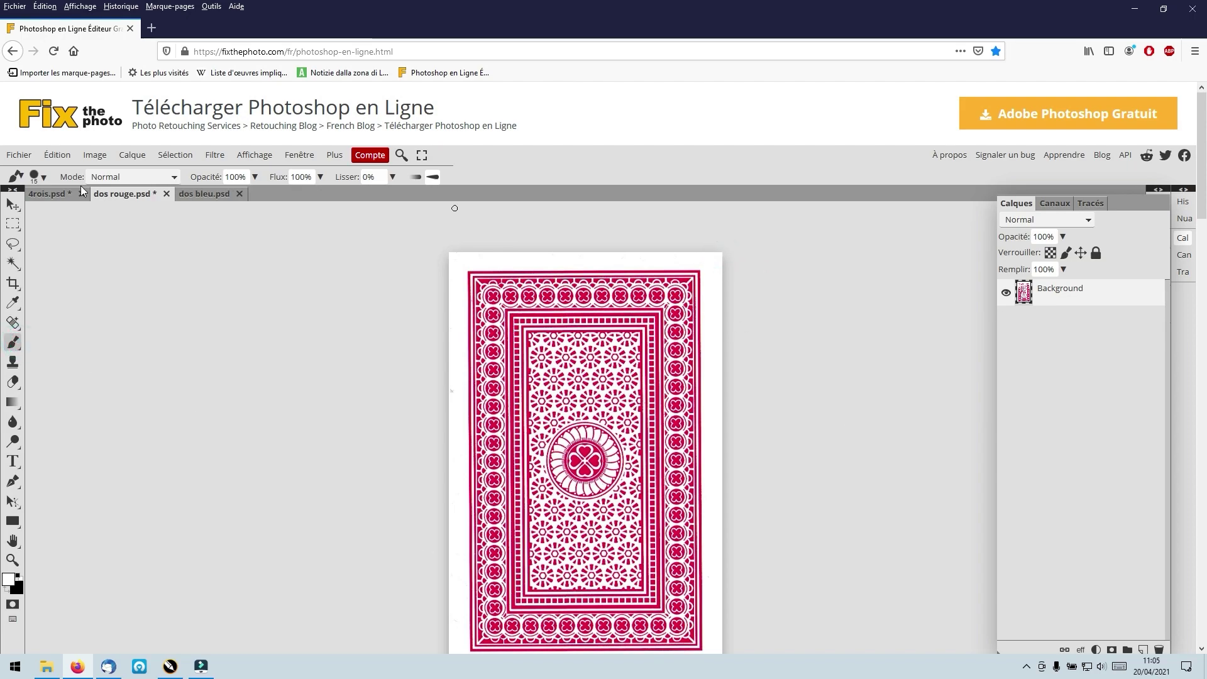
Select the whole red card back in dos rouge with a rectangular marquee, cut it and paste it into 4rois.
left_click(14, 223)
left_click_drag(397, 227, 742, 647)
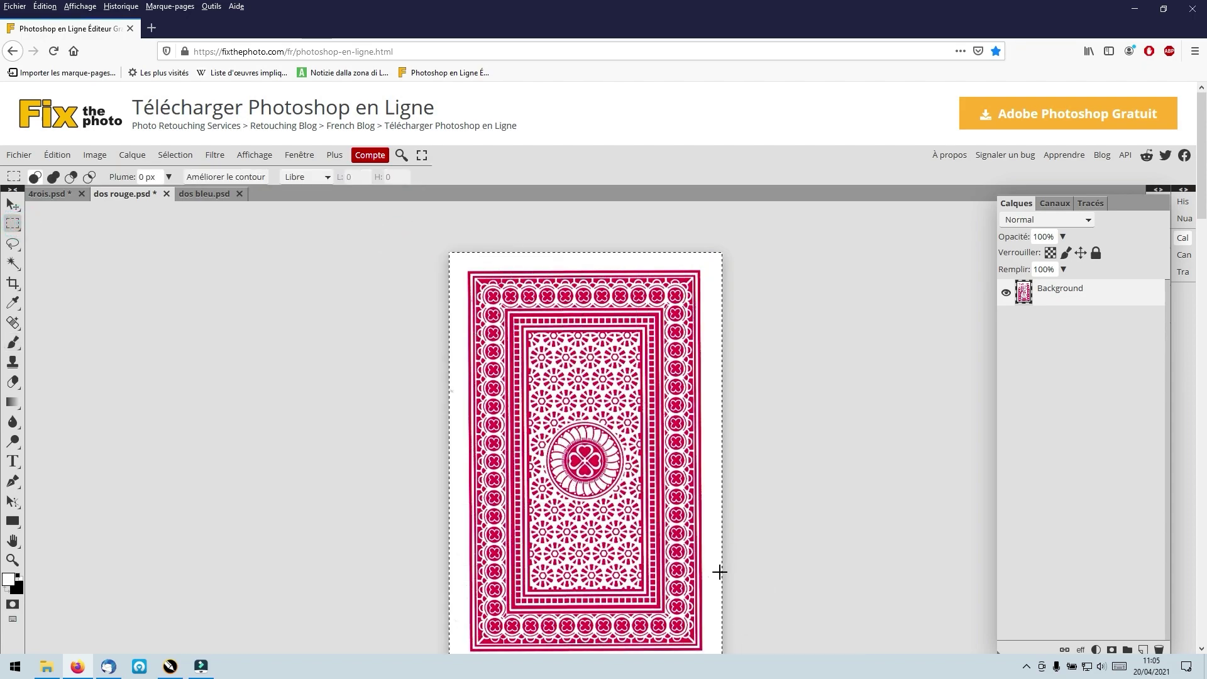
left_click(66, 159)
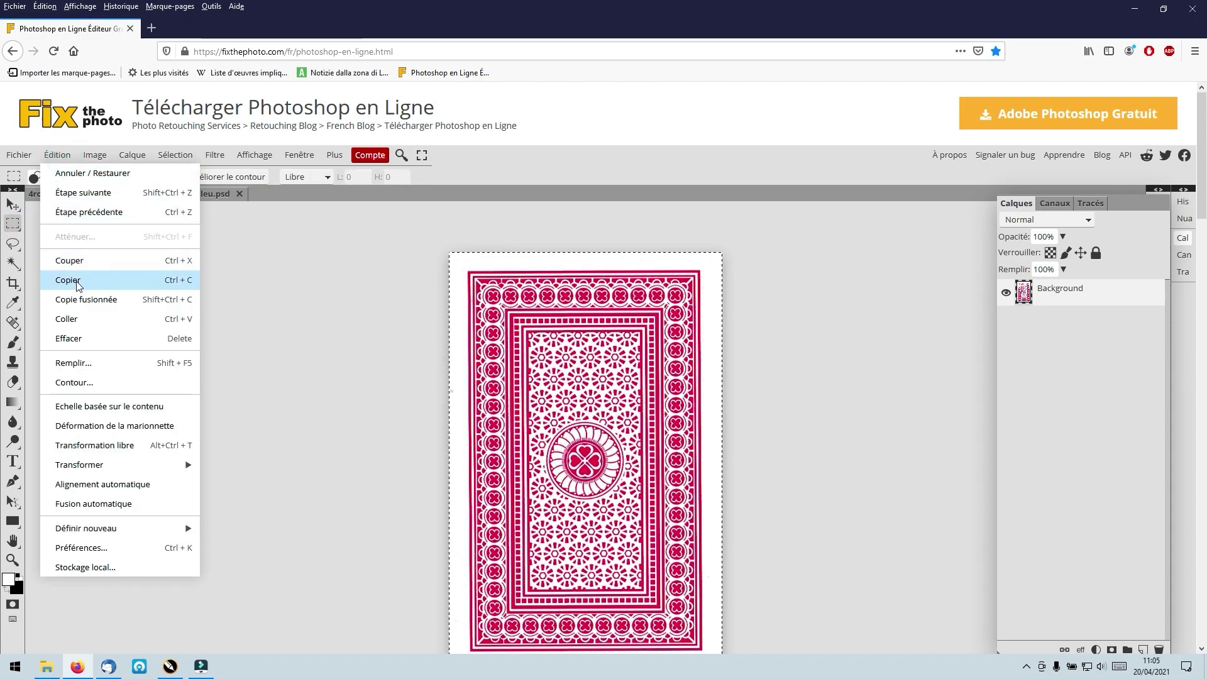
left_click(74, 261)
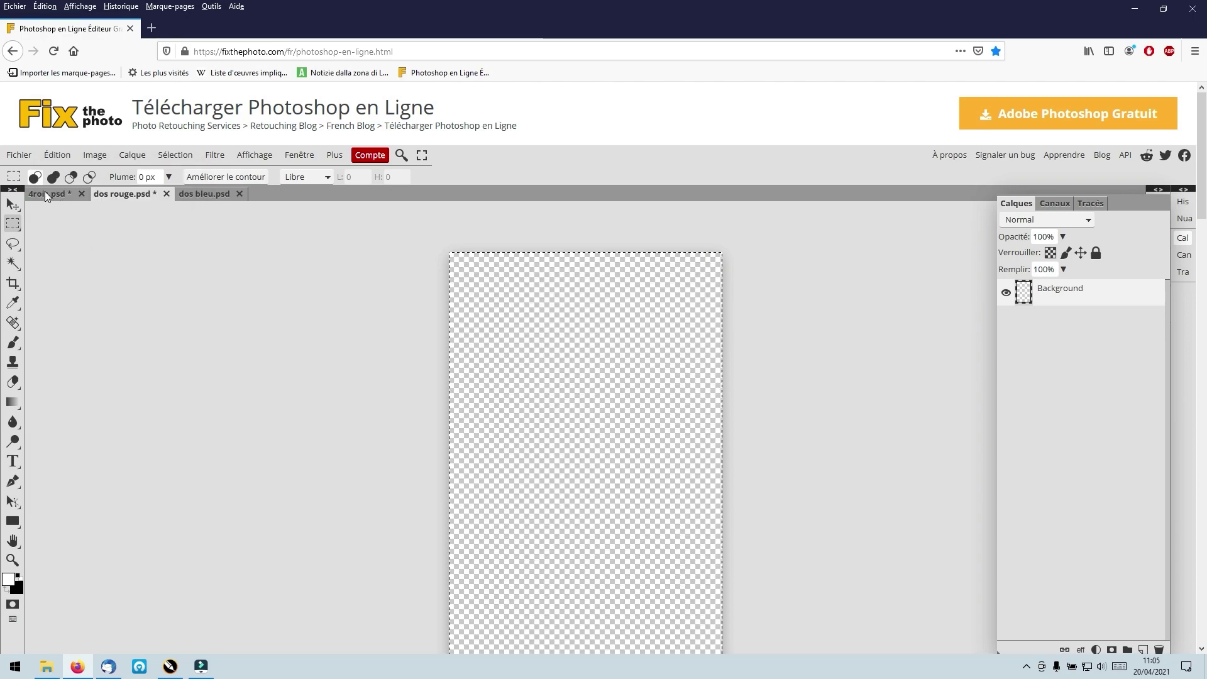
left_click(44, 193)
left_click(57, 154)
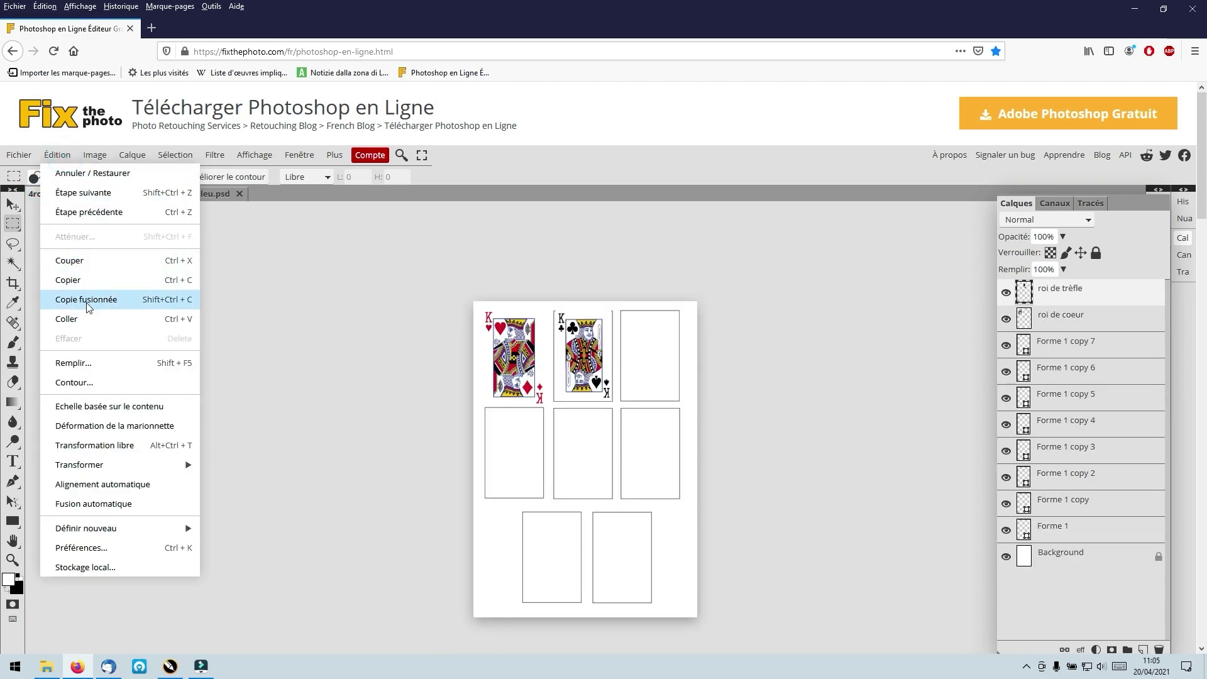
left_click(81, 319)
Scale the pasted red card back to about 22% width and 19% height, placing it inside the top row's third frame.
left_click(61, 159)
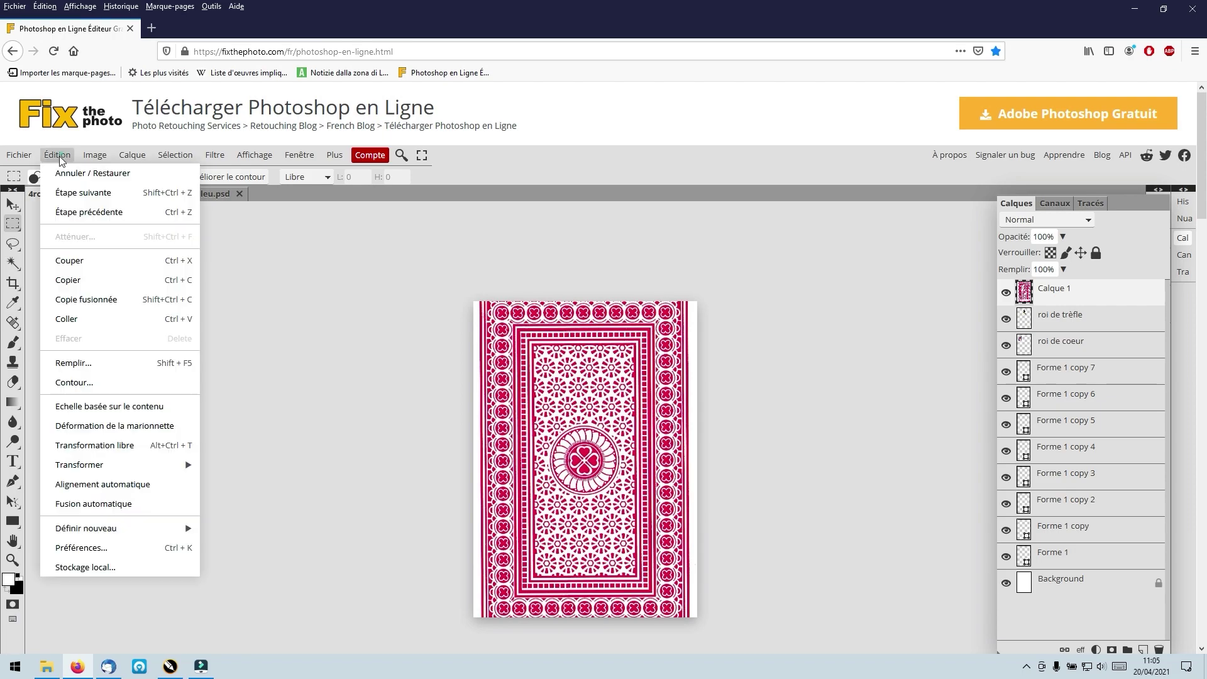
mouse_move(112, 459)
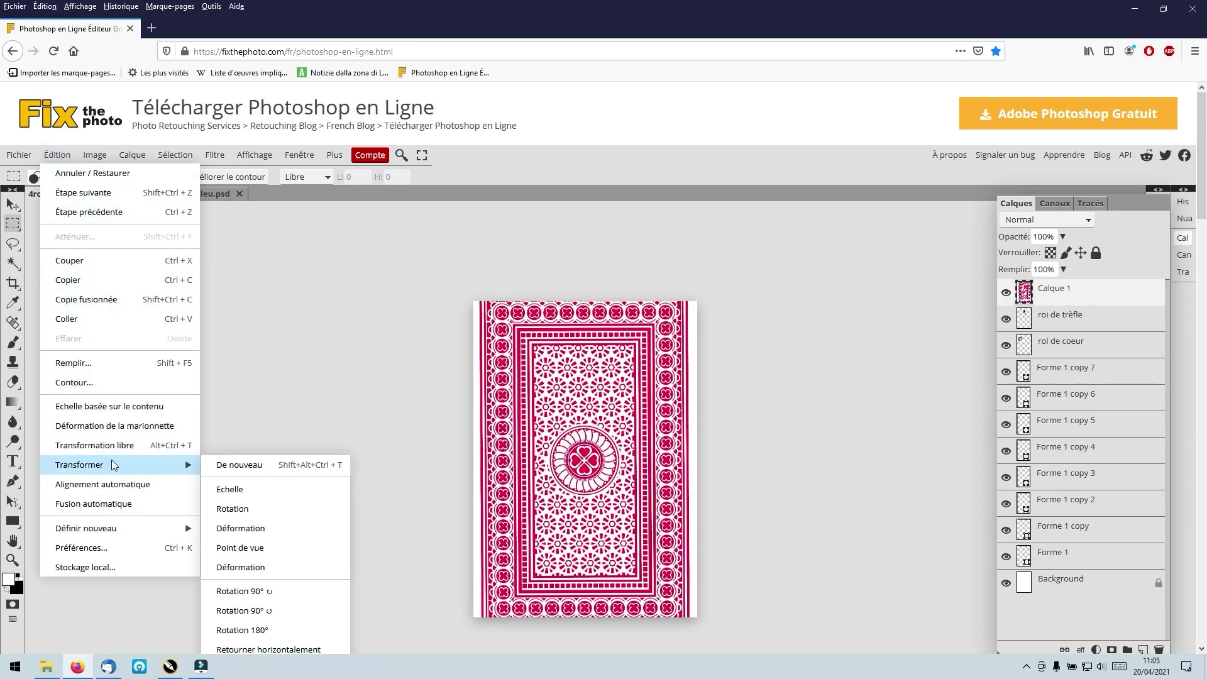
left_click(229, 491)
left_click_drag(467, 273, 661, 343)
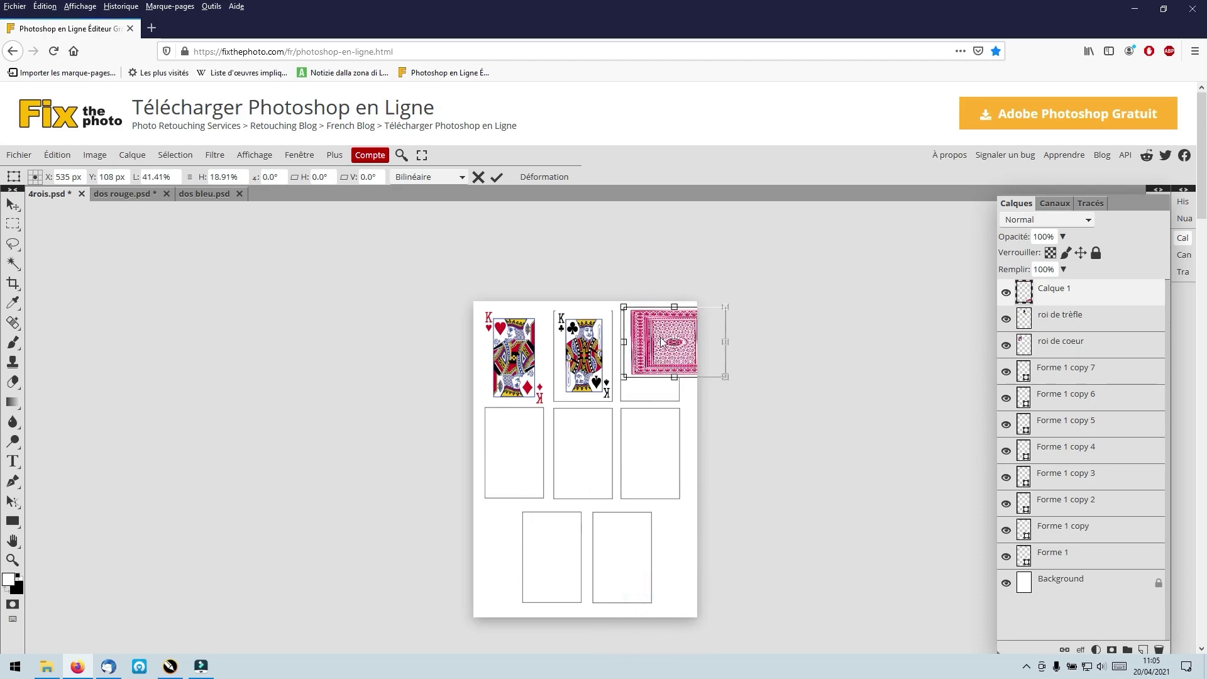
left_click_drag(781, 358, 712, 356)
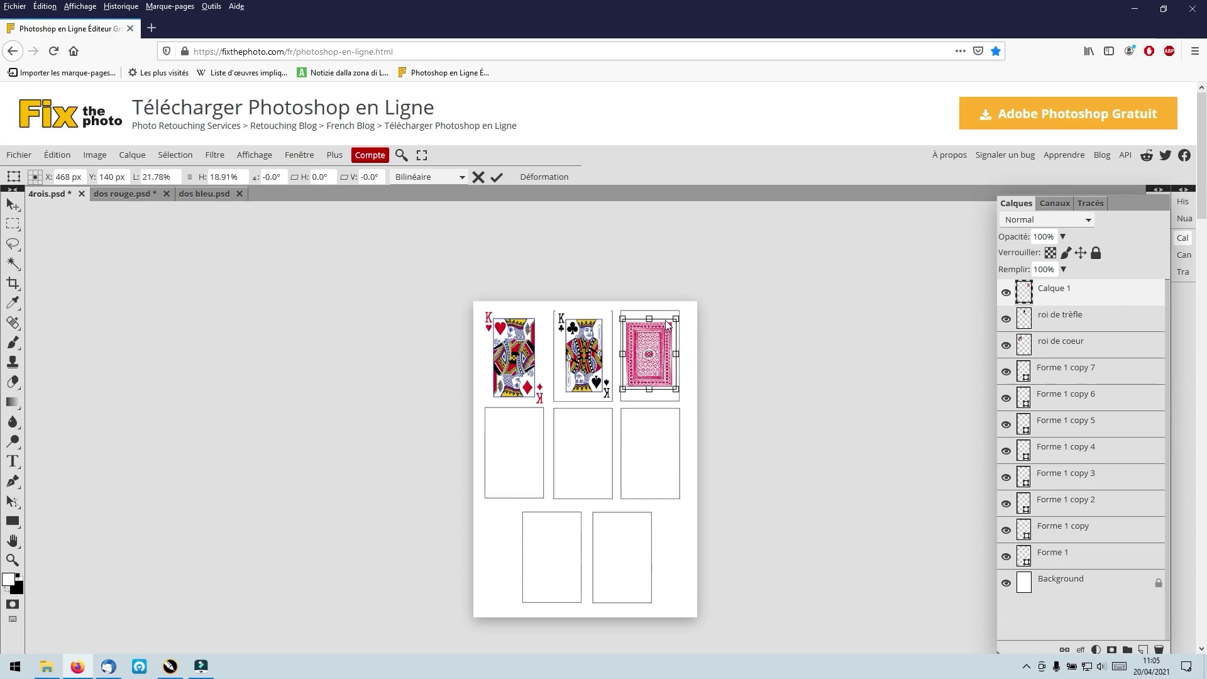
Apply the scaling and rename the red card back's layer as "dos rouge".
double_click(1067, 293)
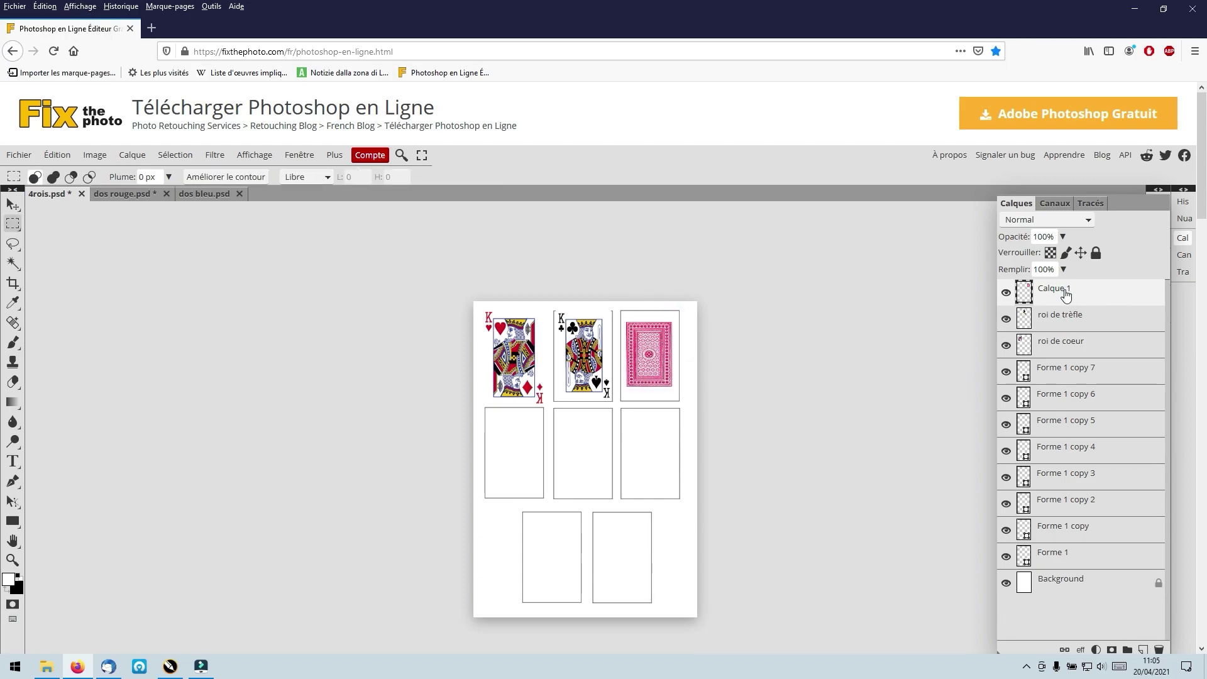
type("dos ro")
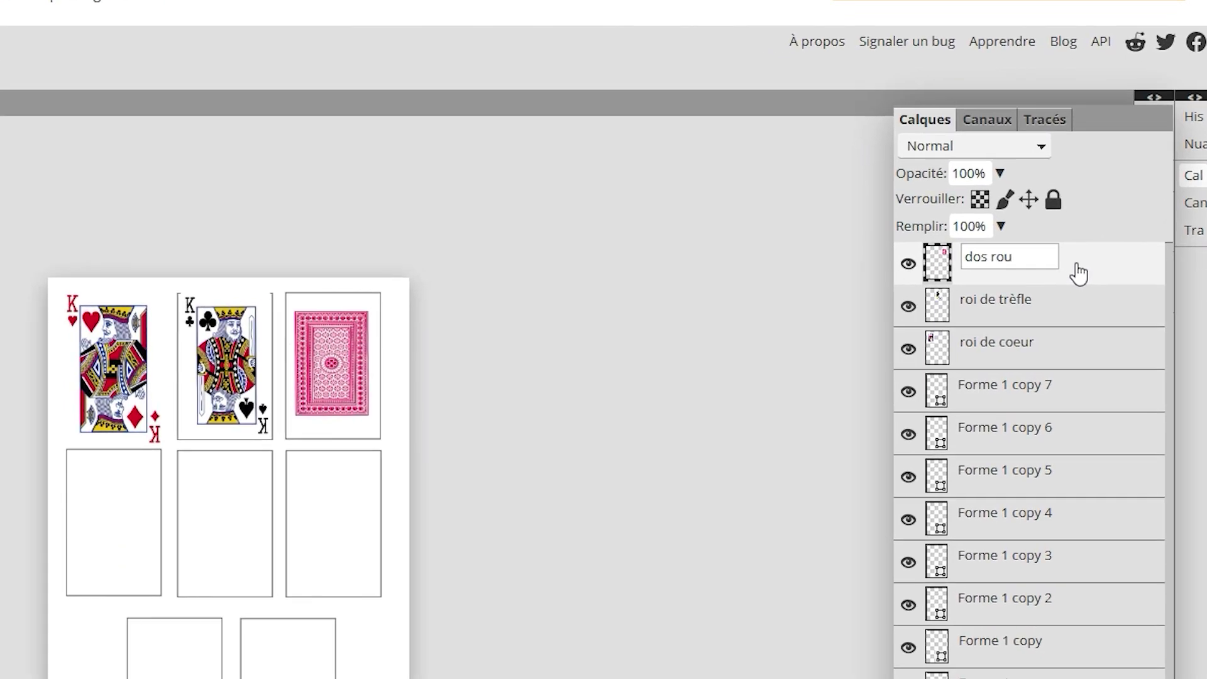
type("ge")
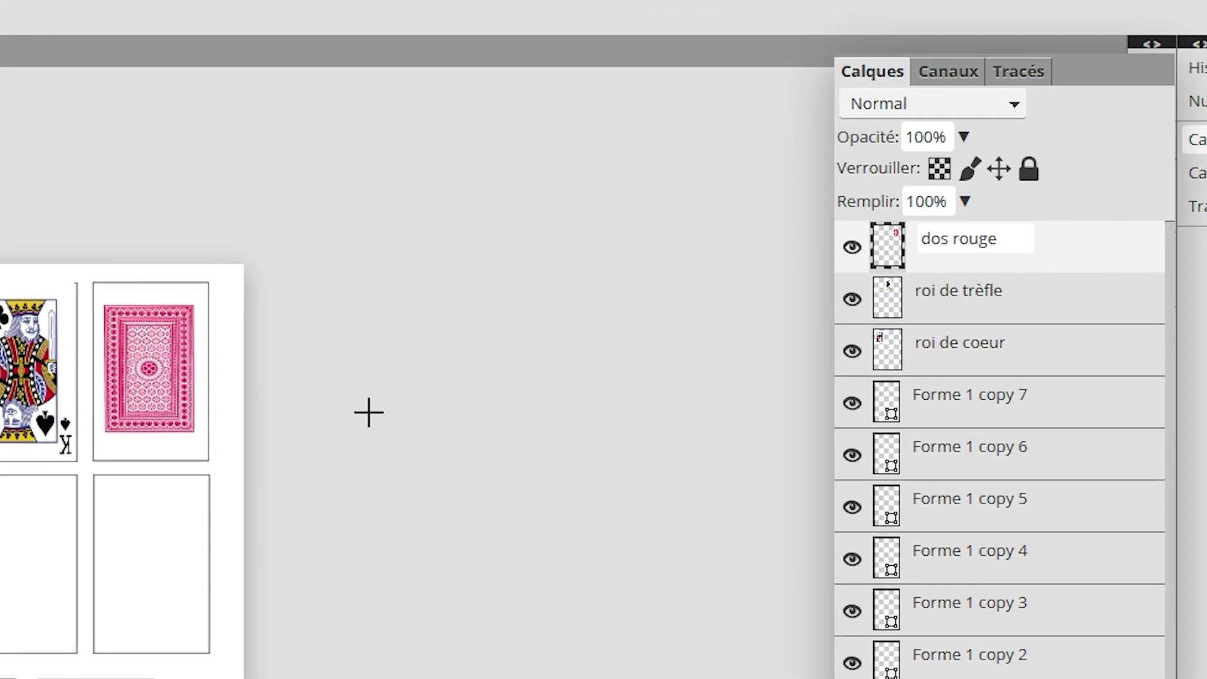
key("Return")
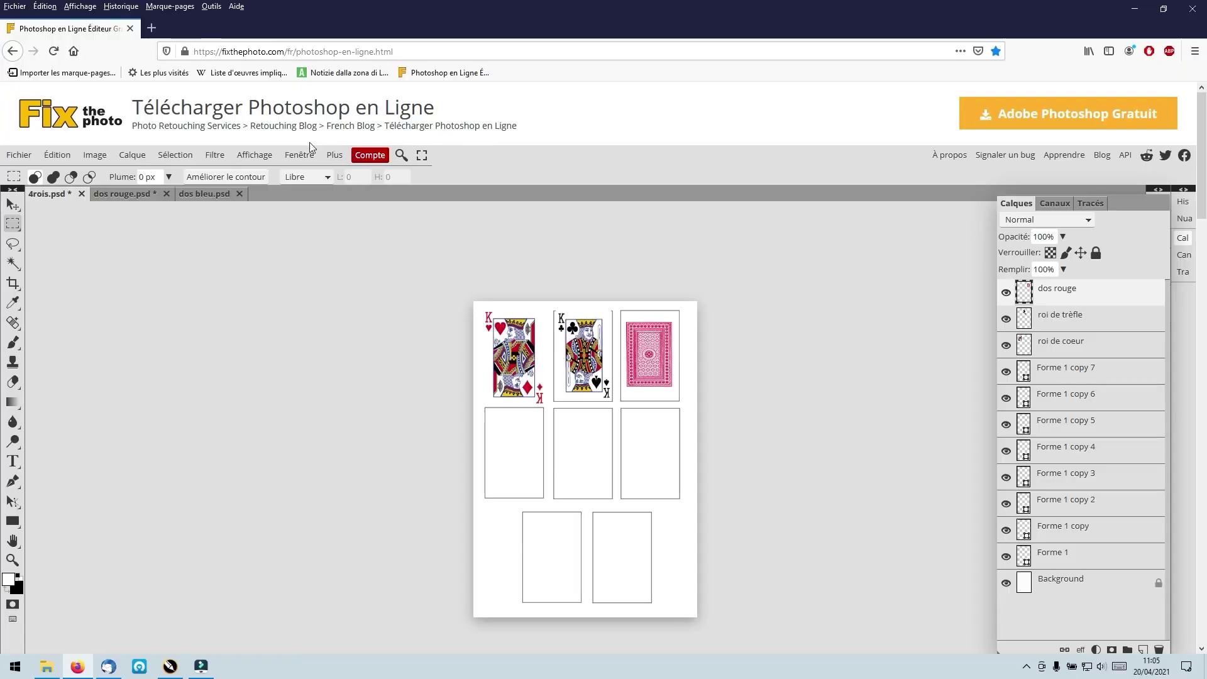
Close dos rouge.psd without saving its changes.
left_click(130, 192)
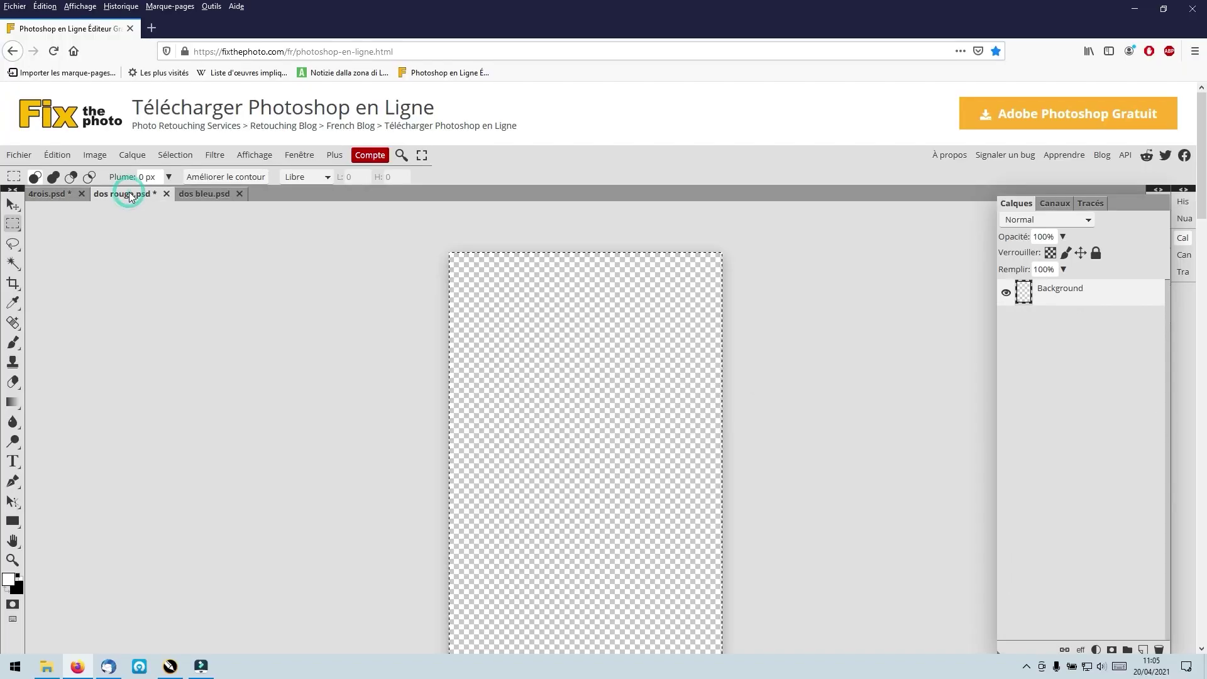
left_click(167, 194)
left_click(678, 315)
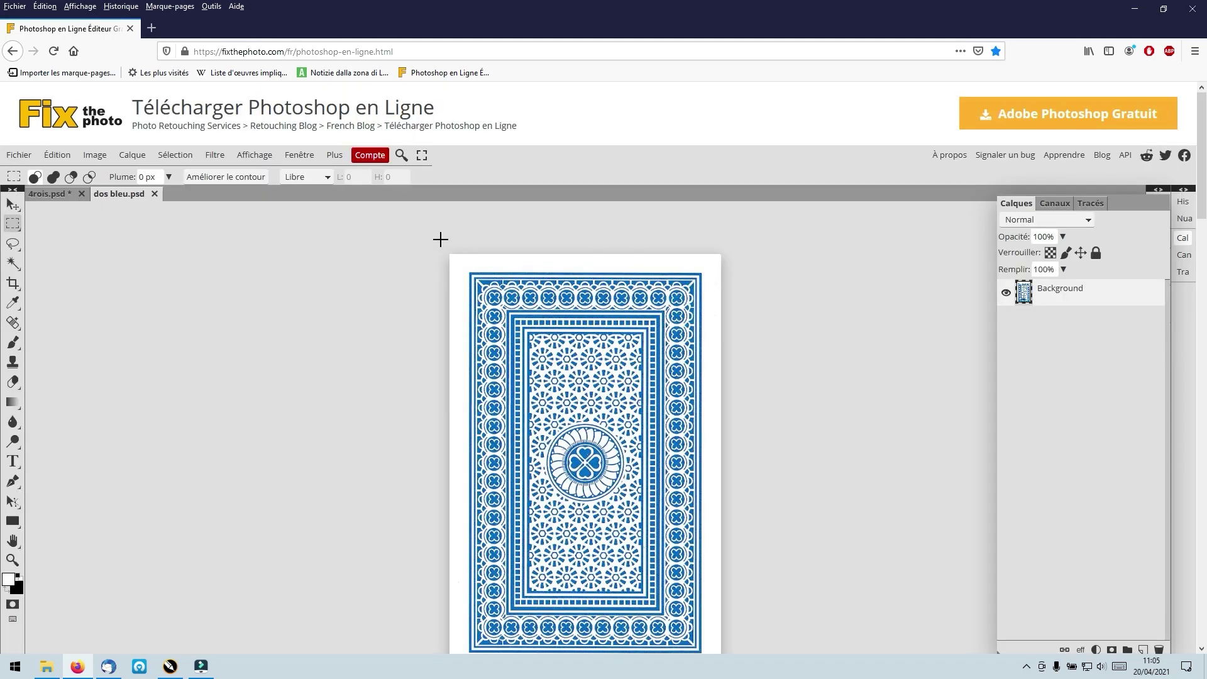
Select the whole blue card back in dos bleu with a rectangular marquee, cut it and paste it into 4rois.
left_click_drag(420, 236, 791, 637)
left_click(55, 153)
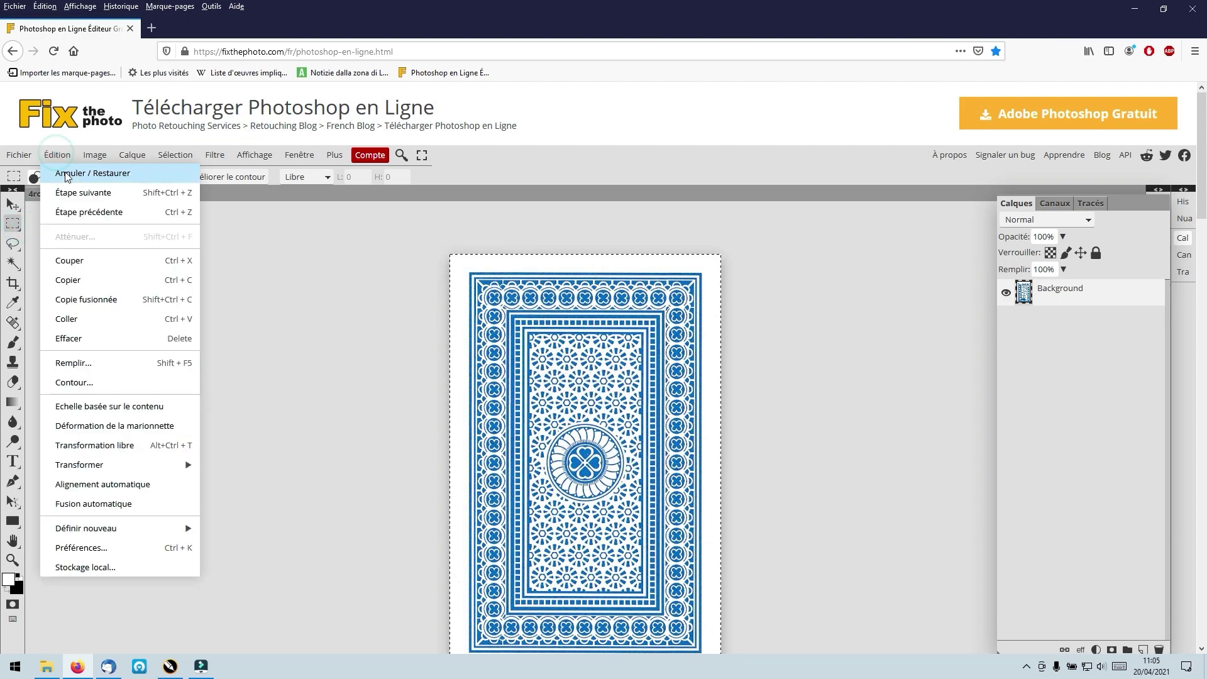
left_click(85, 256)
left_click(57, 193)
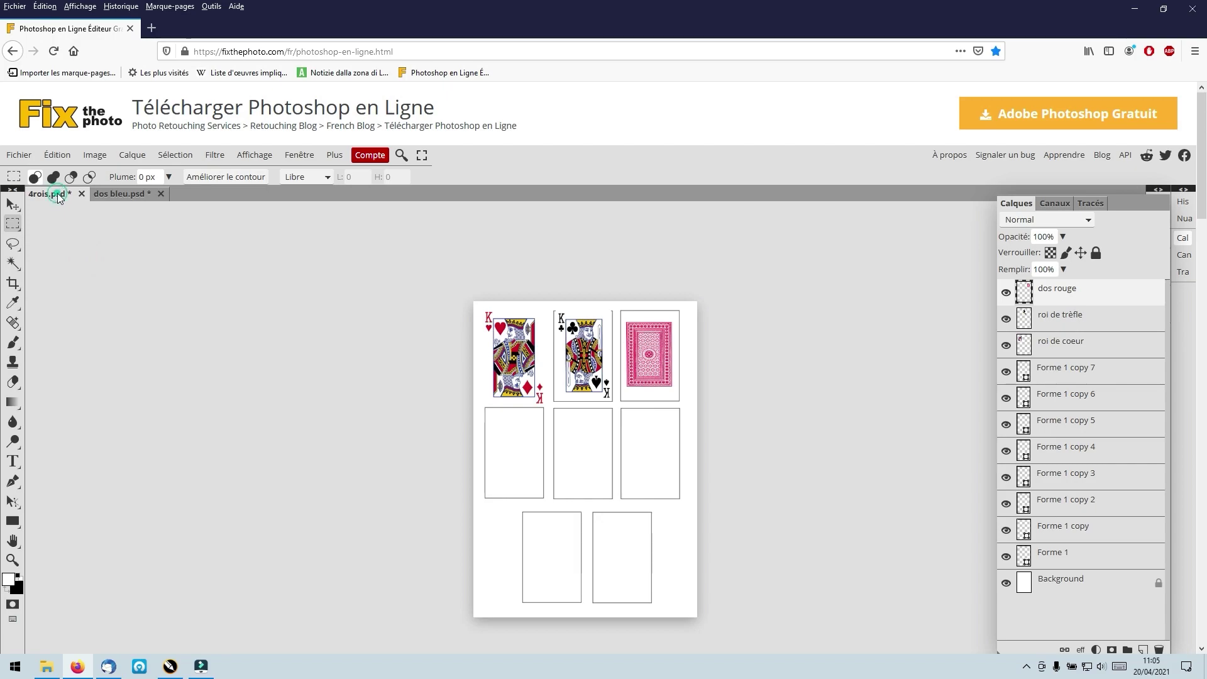
left_click(51, 155)
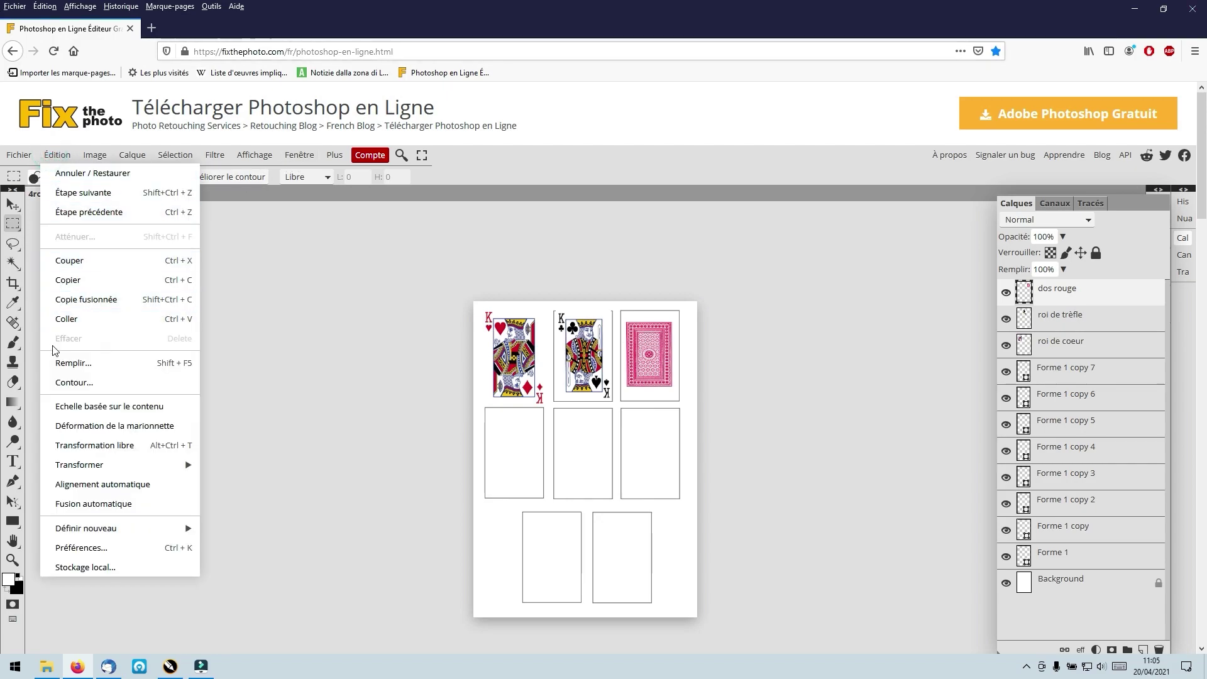
left_click(68, 320)
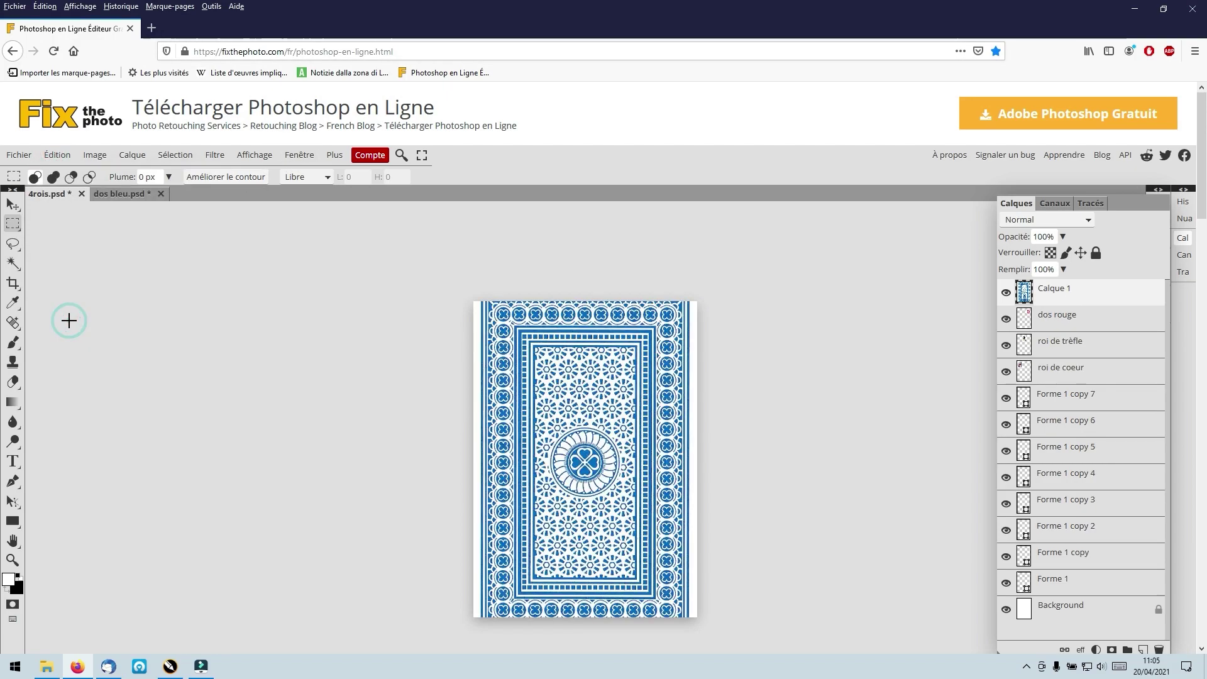
Scale the pasted blue card back to about 21% width and 22% height, placing it inside the second row's third frame.
left_click(61, 156)
mouse_move(100, 466)
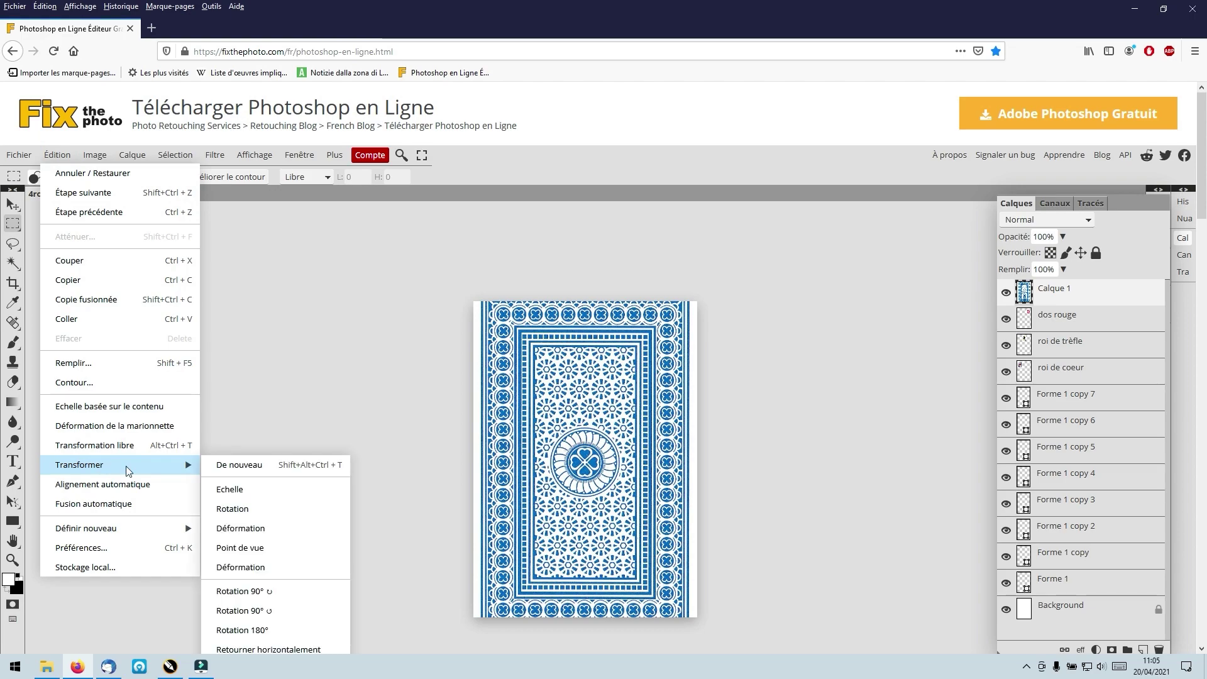
left_click(224, 494)
left_click_drag(461, 275, 616, 563)
left_click_drag(688, 597, 737, 466)
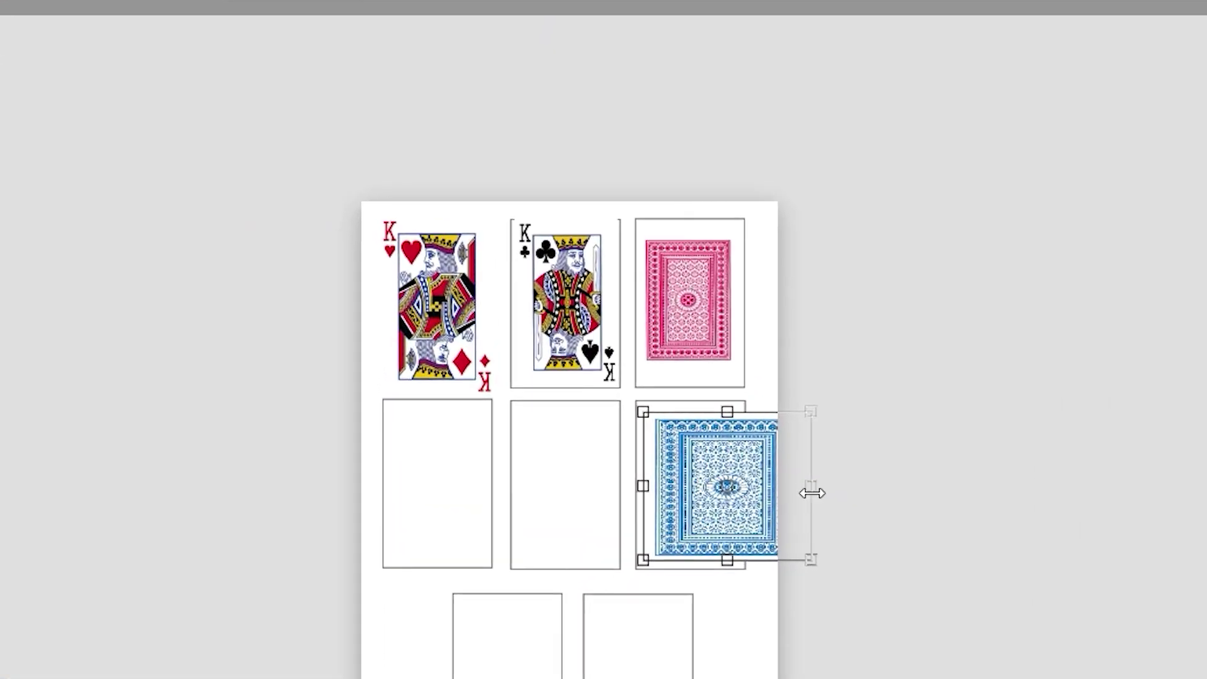
left_click_drag(812, 493, 738, 494)
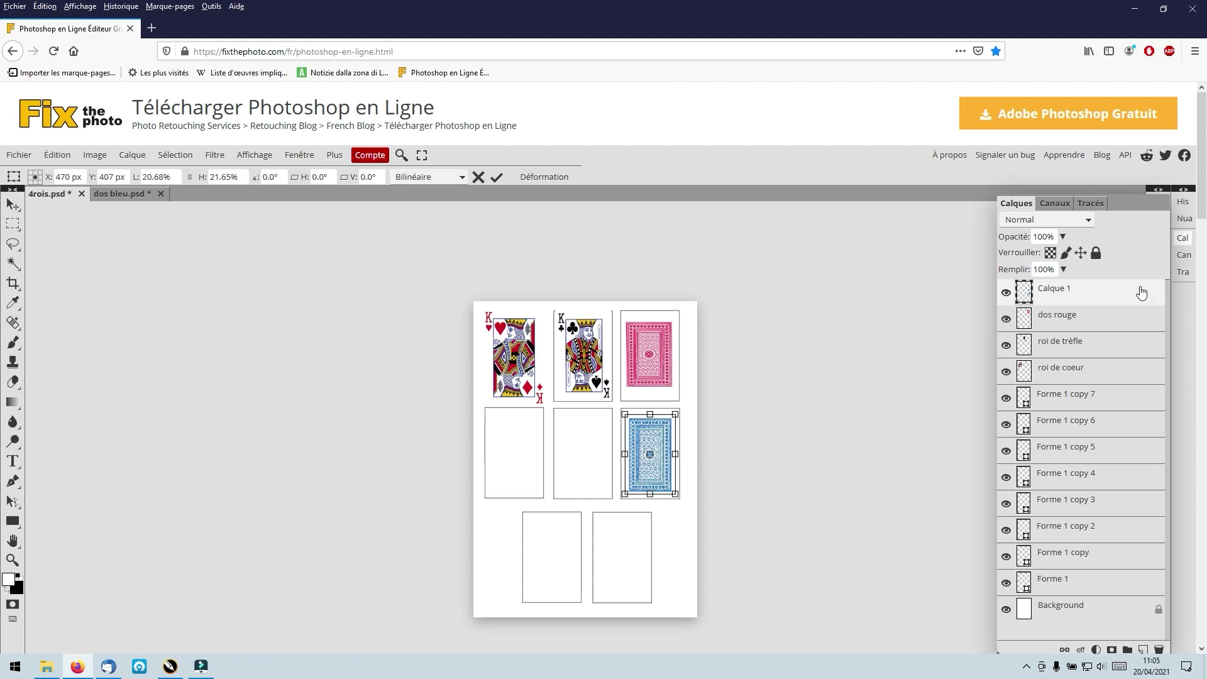
key("Return")
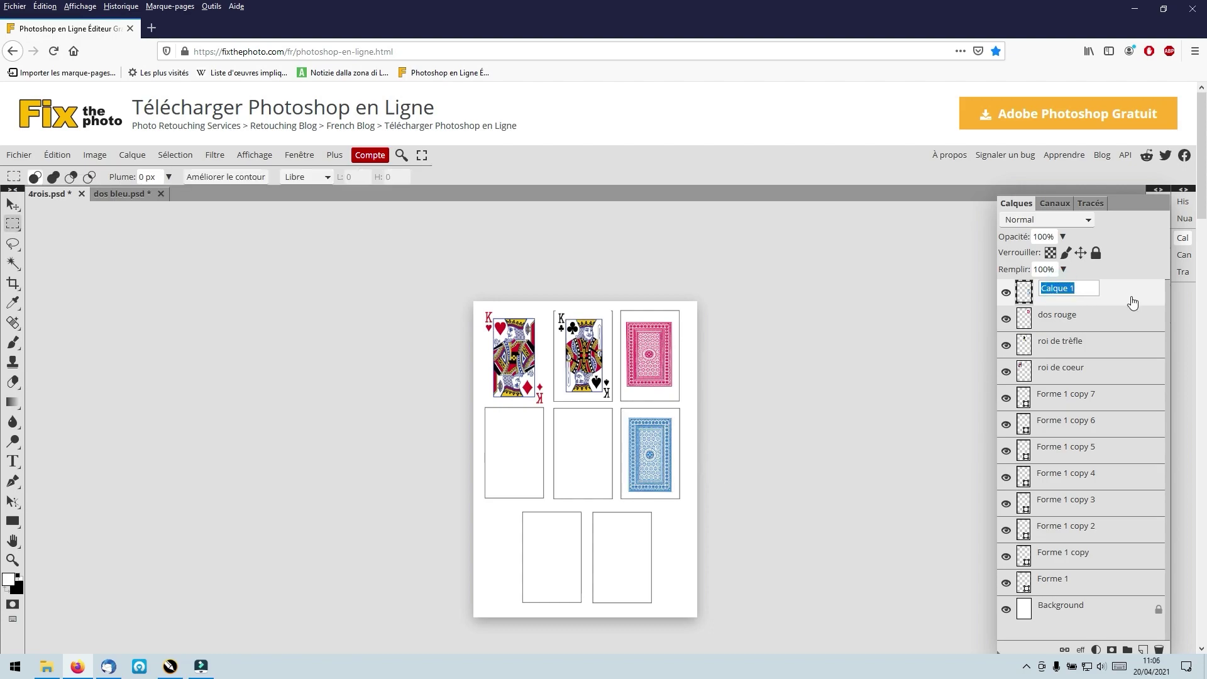
Rename the blue card back's layer as "dos bleu".
type("dos bleu")
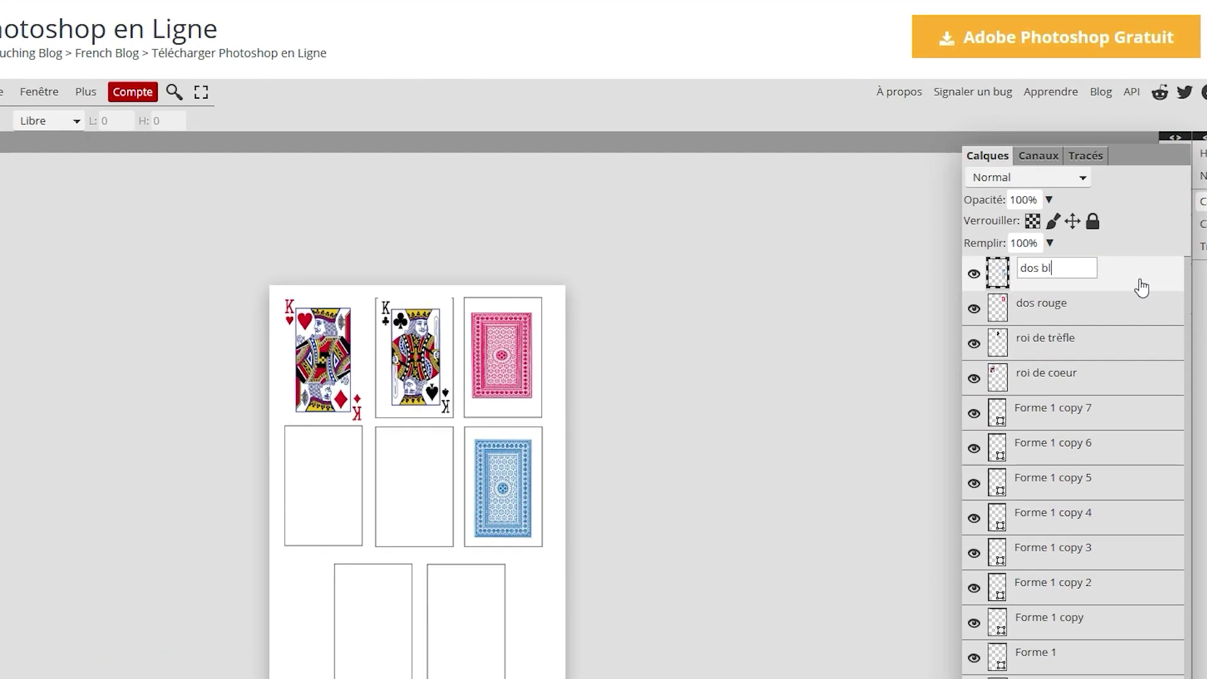
left_click(1073, 310)
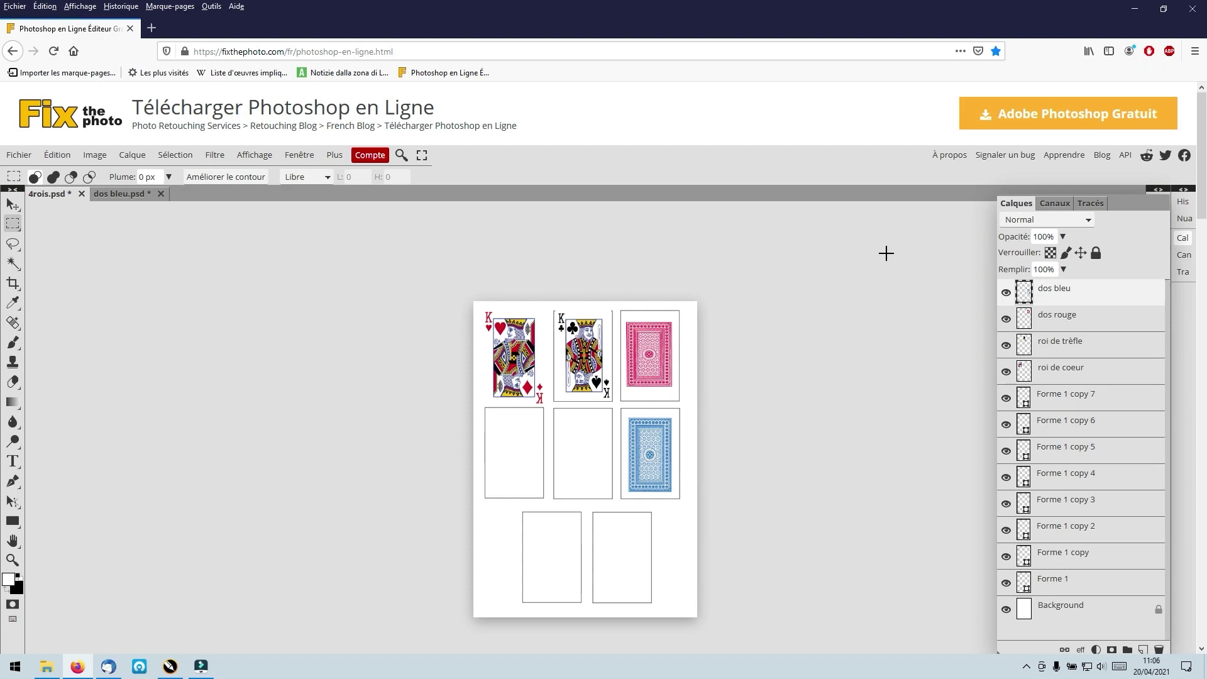
Make the roi de coeur layer active, with the king cards enlarged for precise resizing.
left_click(12, 560)
left_click(495, 358)
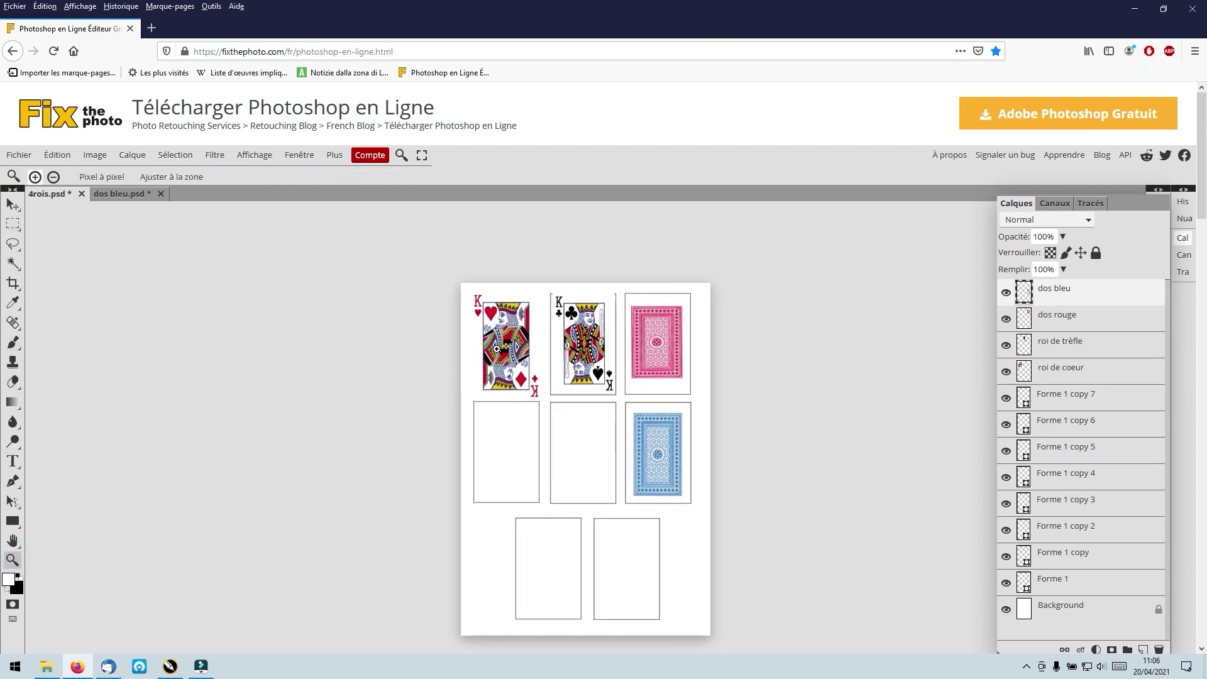
left_click(494, 356)
left_click(494, 352)
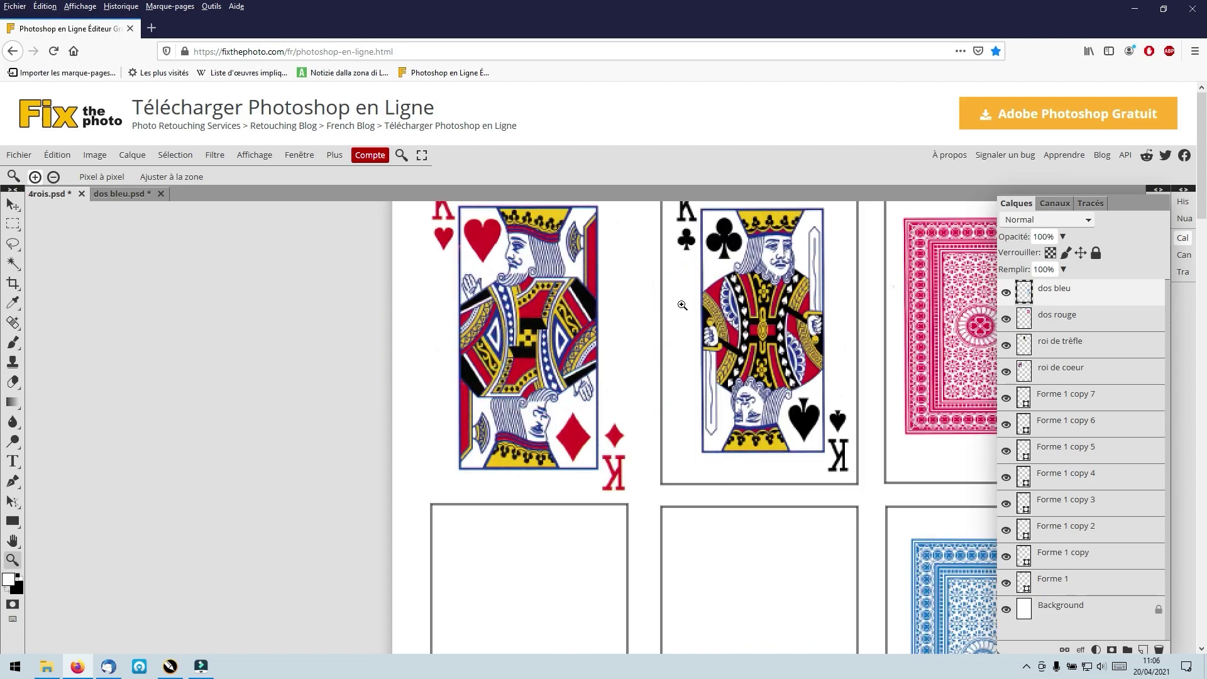
left_click(1075, 375)
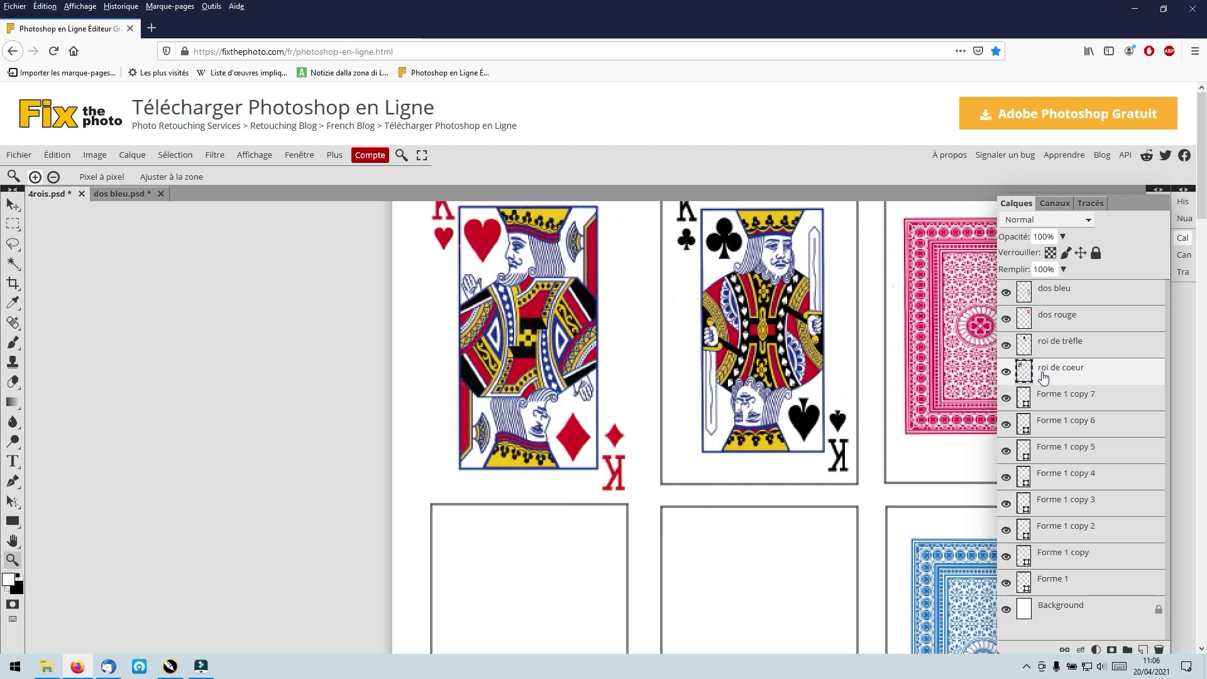
left_click(54, 159)
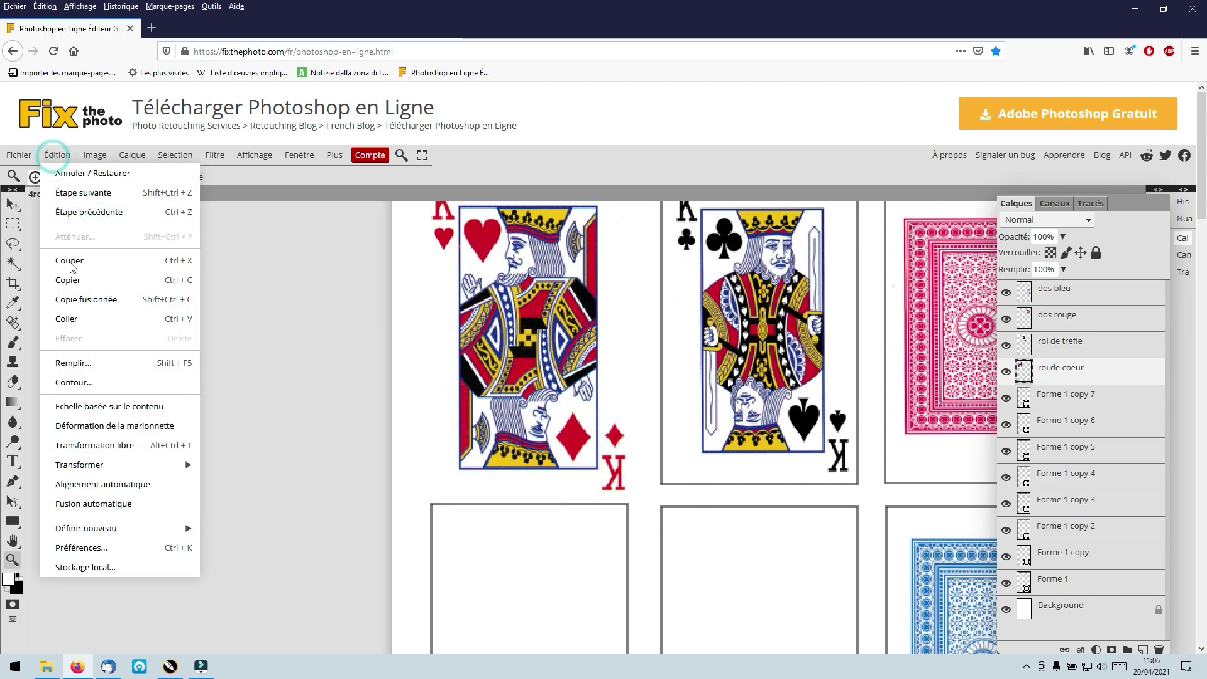
mouse_move(157, 465)
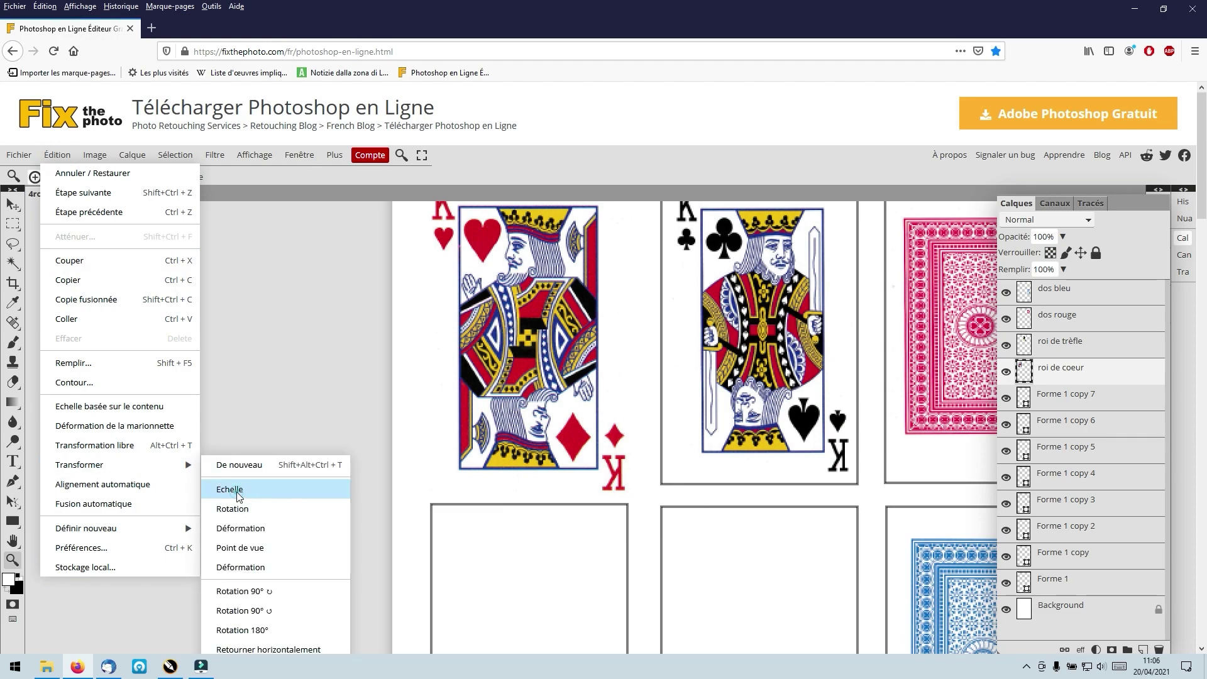
left_click(236, 491)
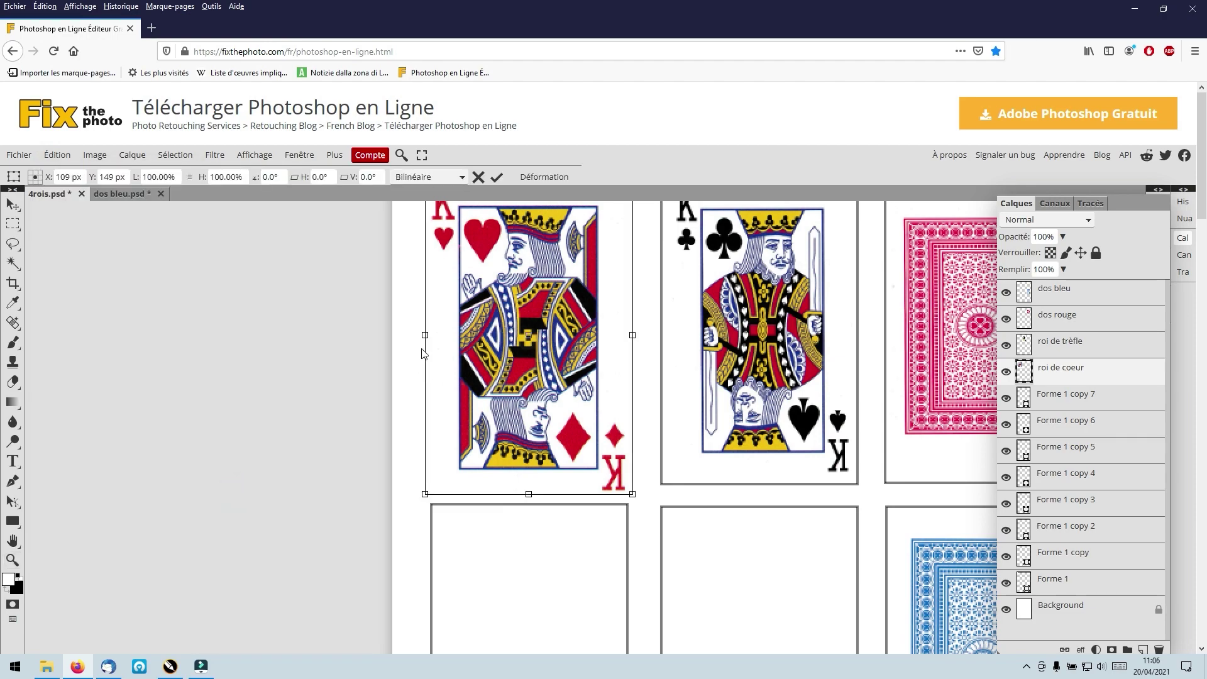
left_click(11, 561)
Scale the roi de coeur layer to about 92% width and 93% height so the king of hearts fits inside its frame's outline.
left_click(586, 463, "alt")
left_click(515, 310)
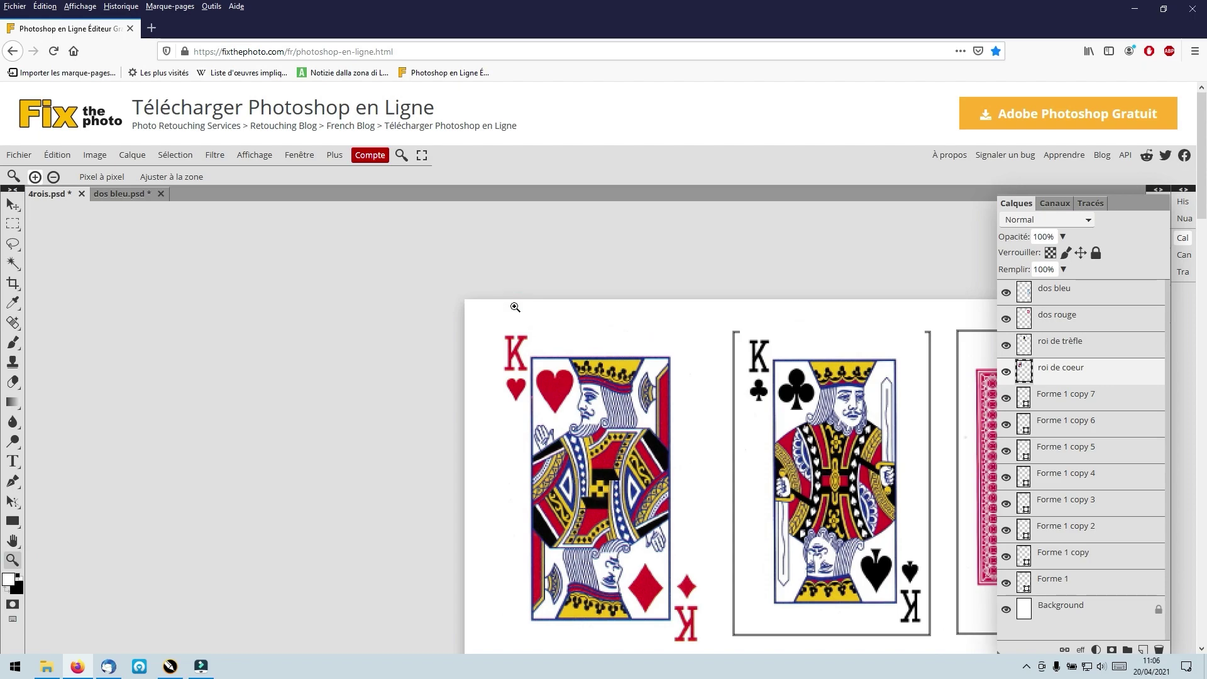
left_click(57, 155)
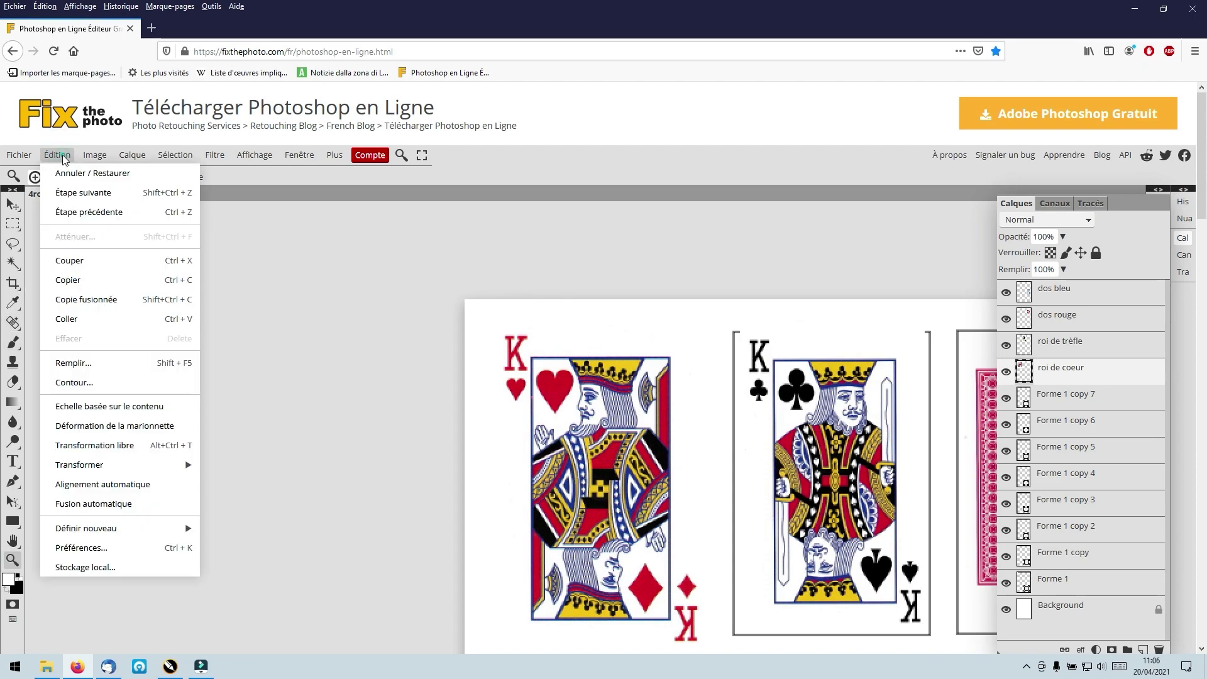
mouse_move(102, 468)
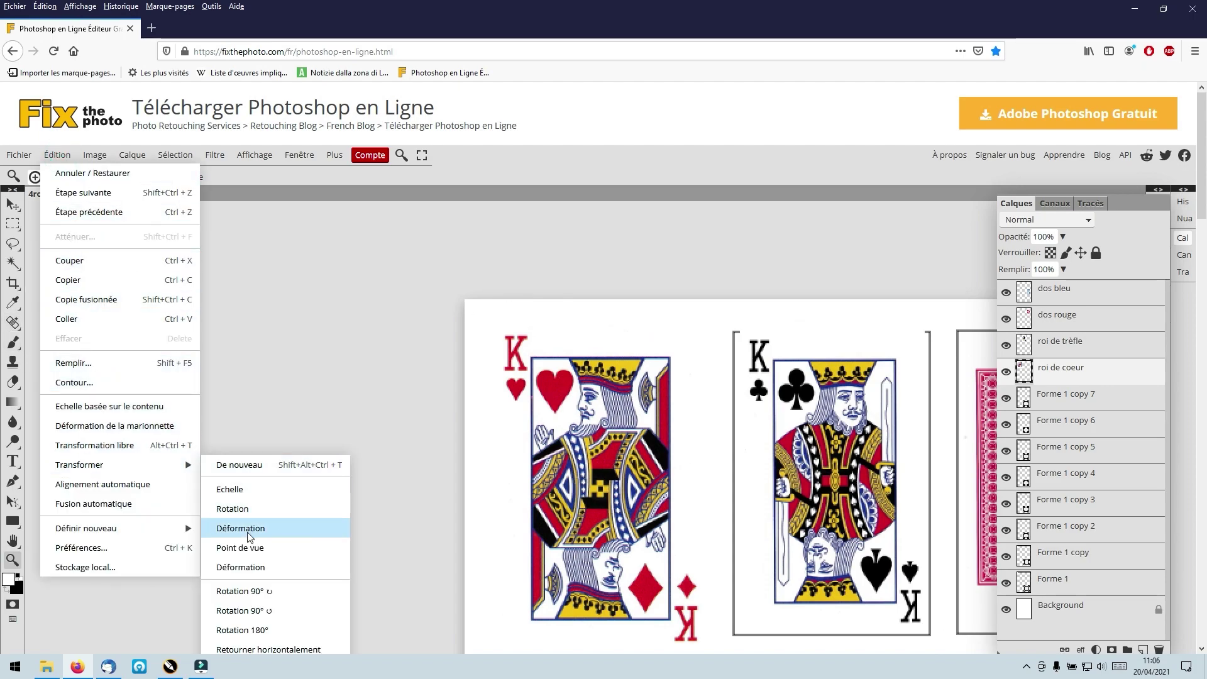
left_click(241, 493)
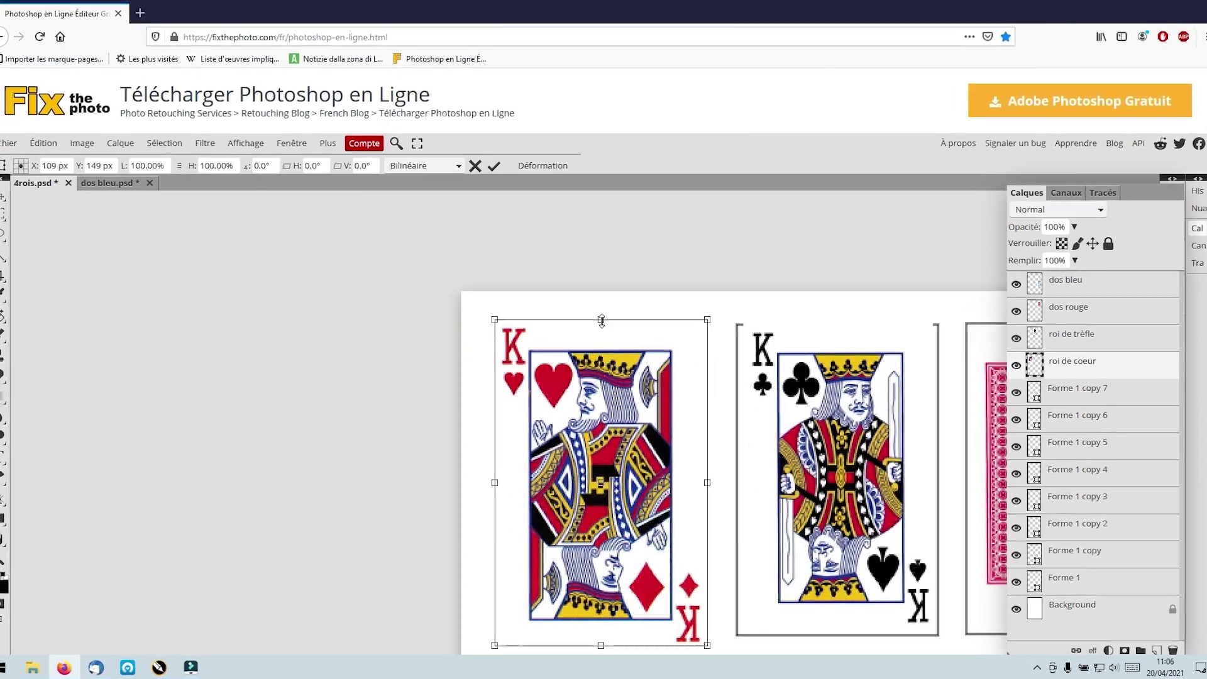
left_click_drag(601, 327, 602, 339)
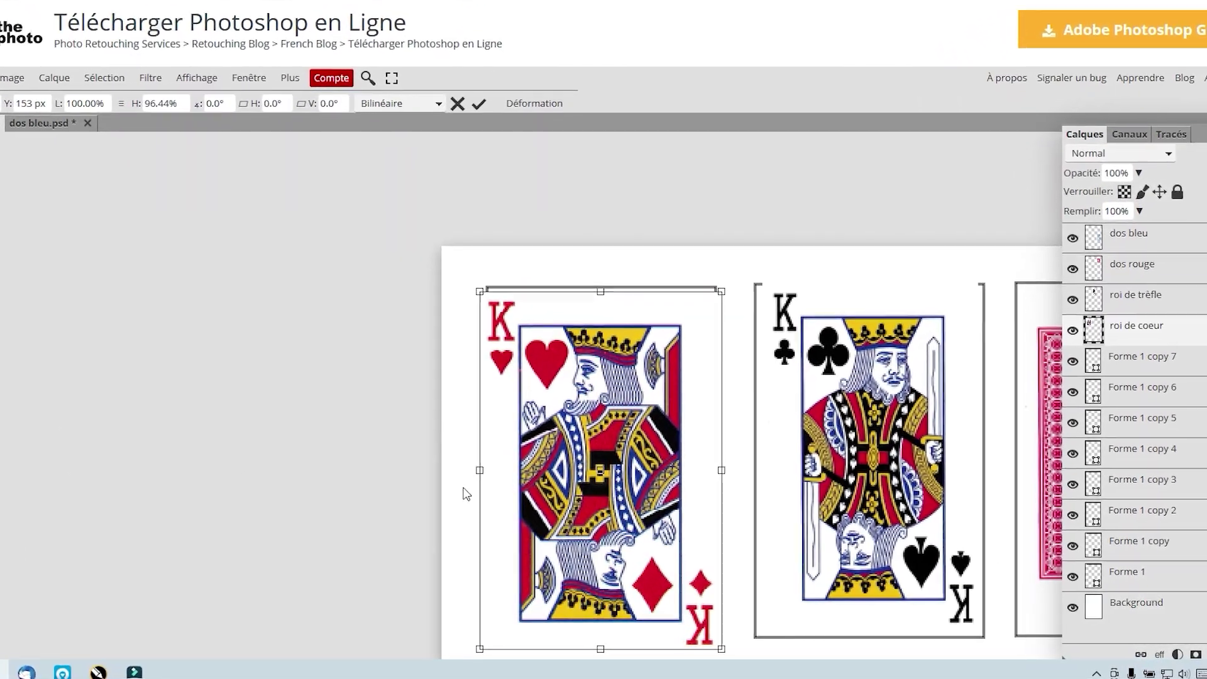
left_click_drag(484, 474, 492, 474)
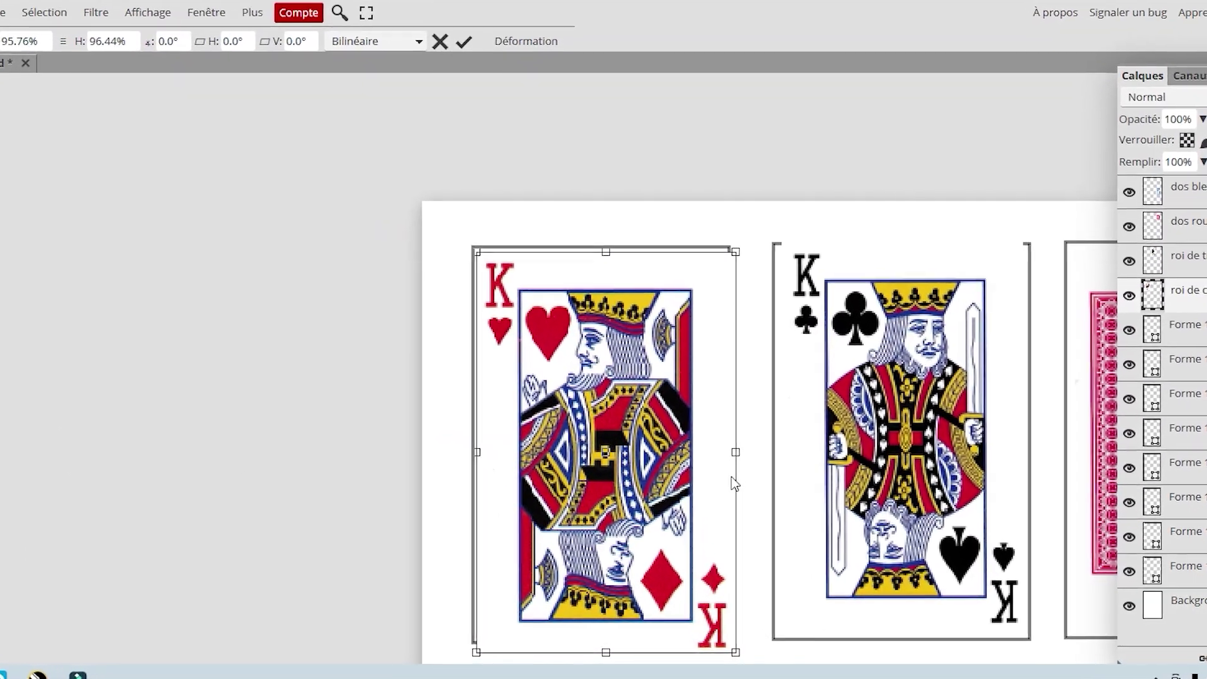
mouse_move(732, 456)
left_mouse_down()
mouse_move(701, 457)
mouse_move(732, 439)
left_mouse_up()
left_click_drag(597, 658, 598, 633)
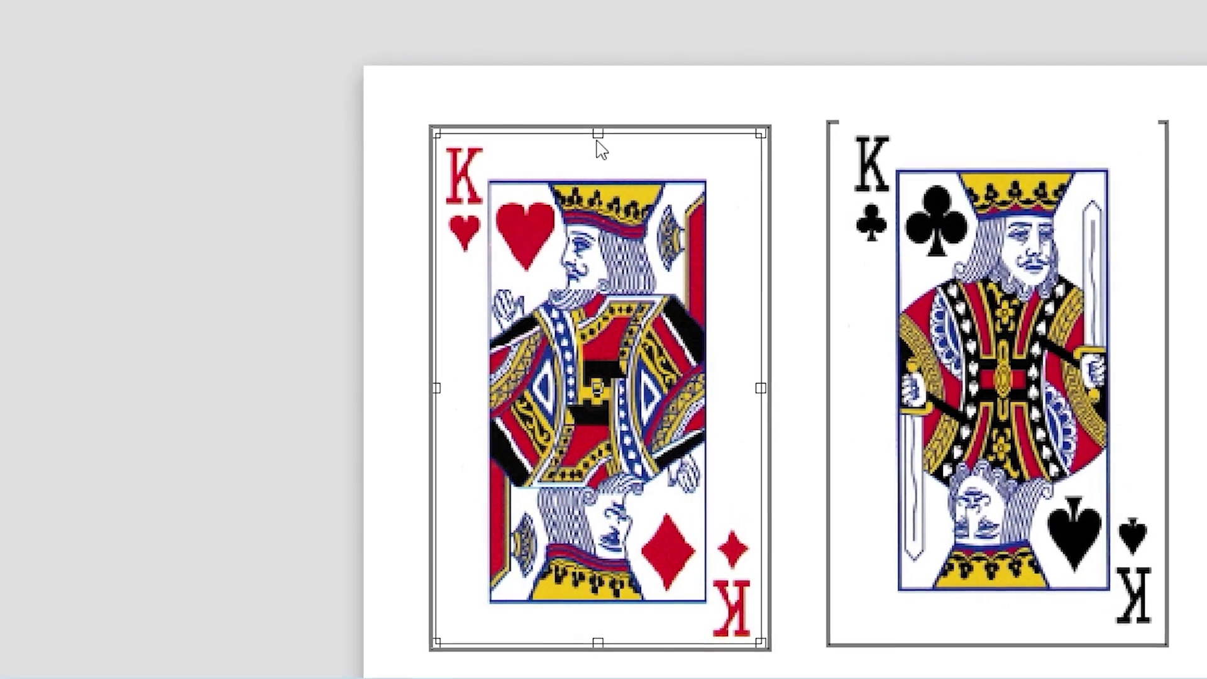
left_click_drag(598, 143, 598, 137)
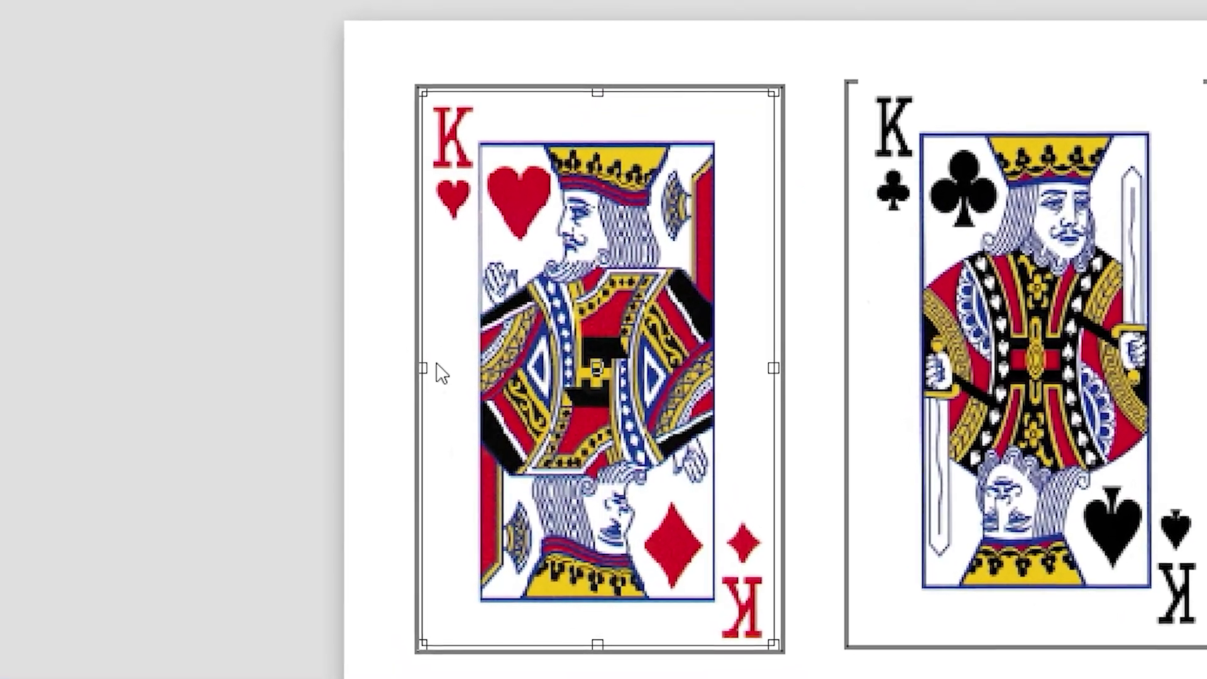
left_click_drag(770, 373, 791, 352)
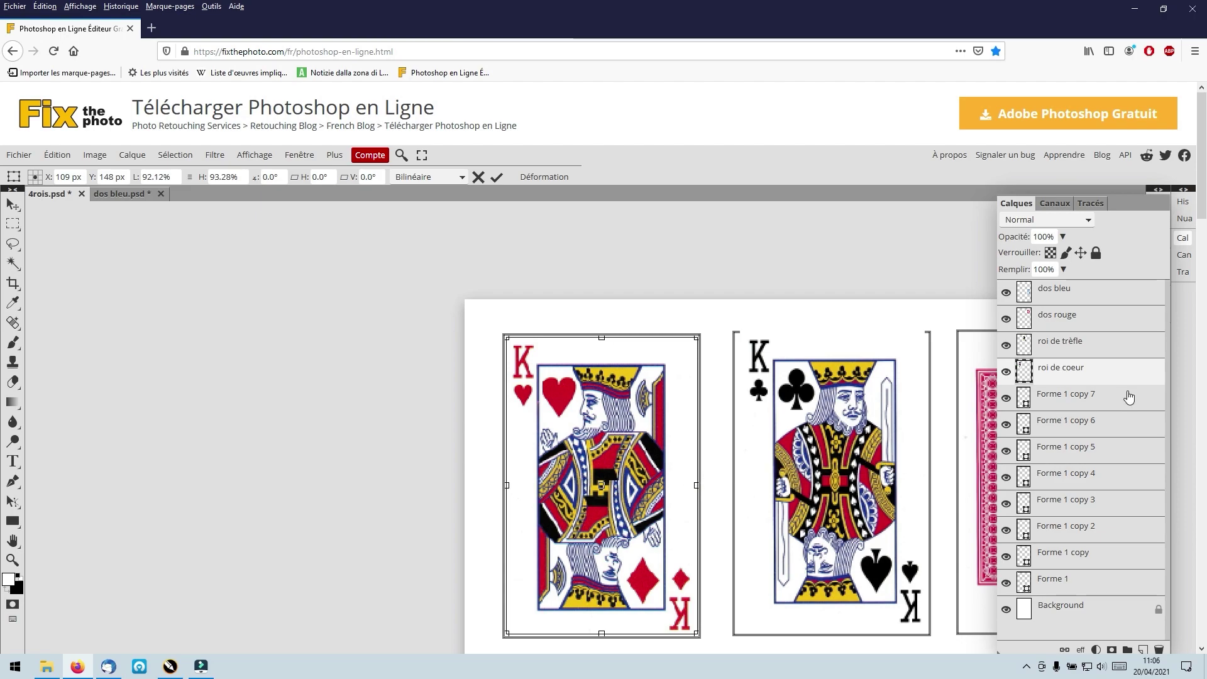
Scale the roi de trèfle layer to about 103% width and 100% height so the card fits inside the first row's second frame.
left_click(1069, 346)
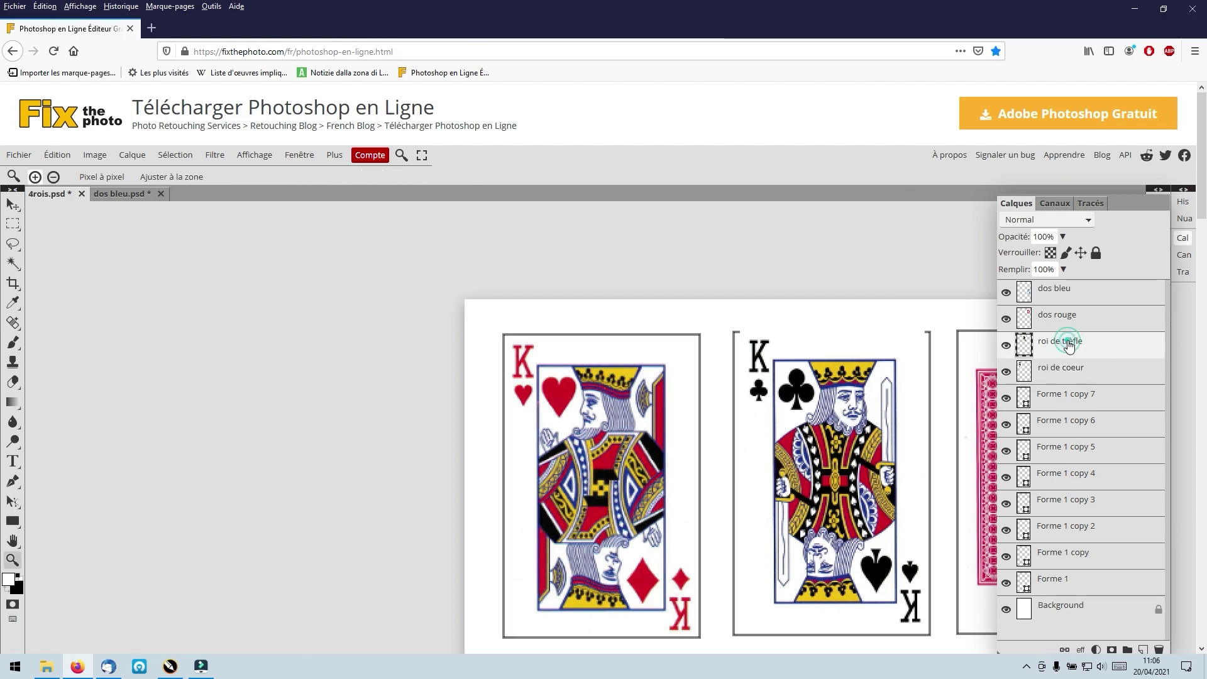
left_click(69, 153)
mouse_move(176, 465)
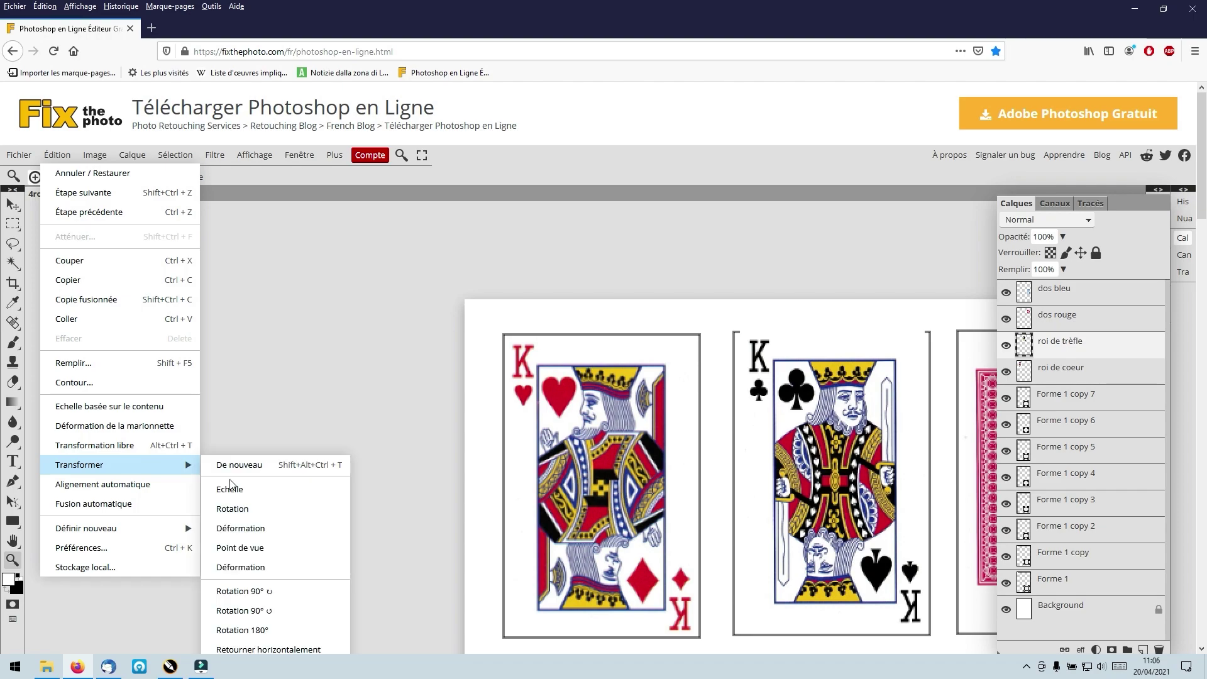
left_click(245, 486)
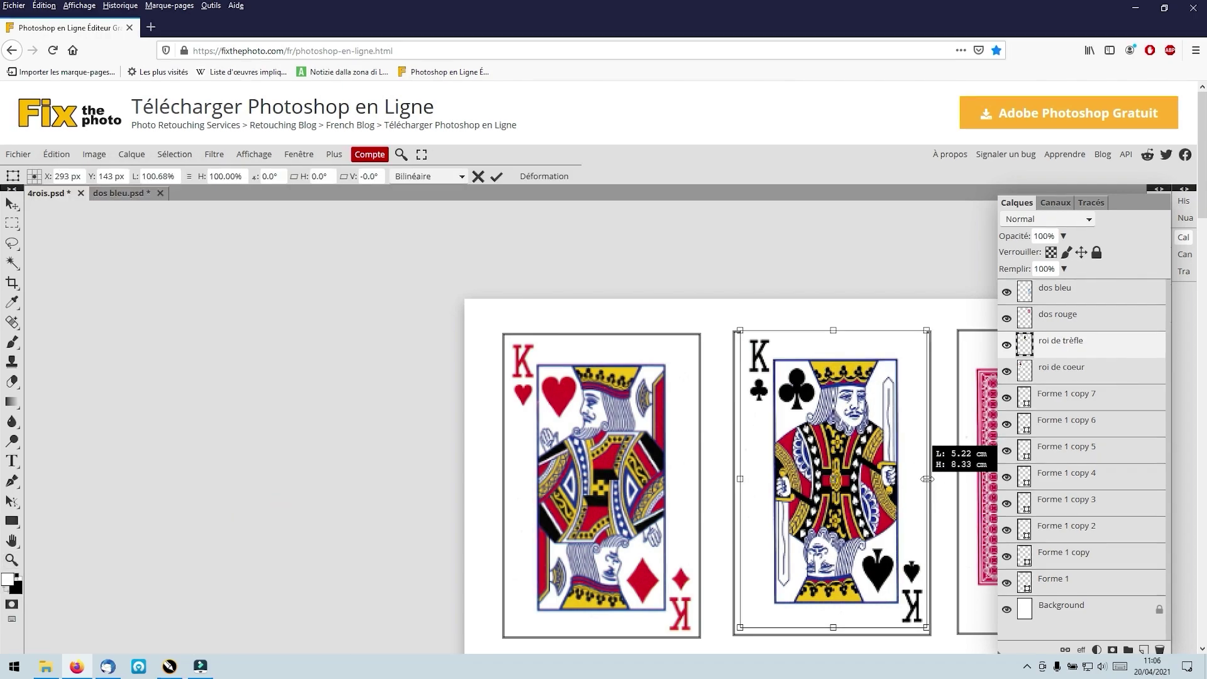
left_click_drag(833, 330, 847, 317)
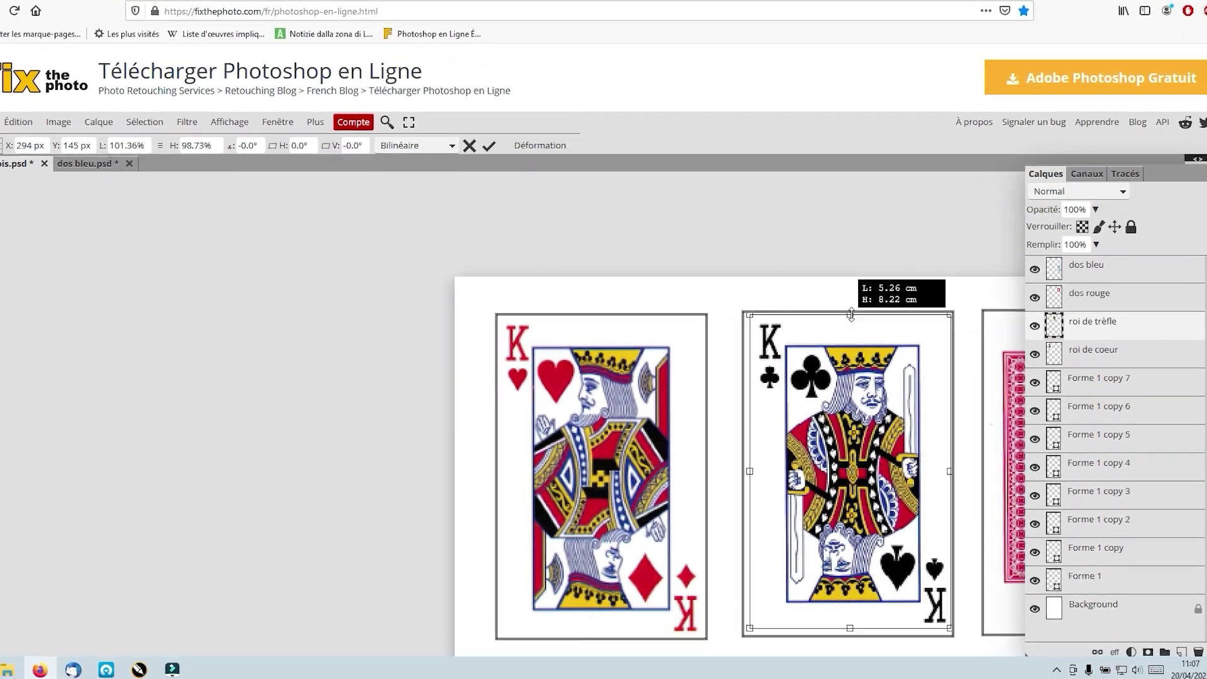
left_click_drag(757, 464, 753, 464)
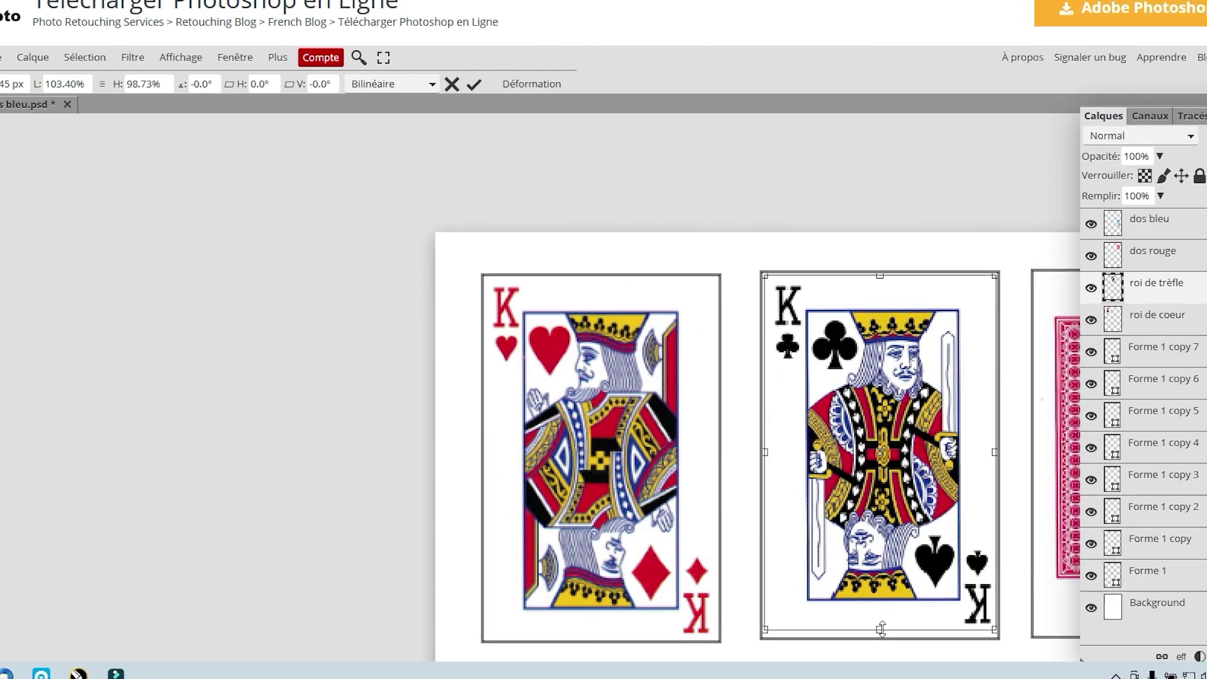
left_click_drag(876, 630, 877, 634)
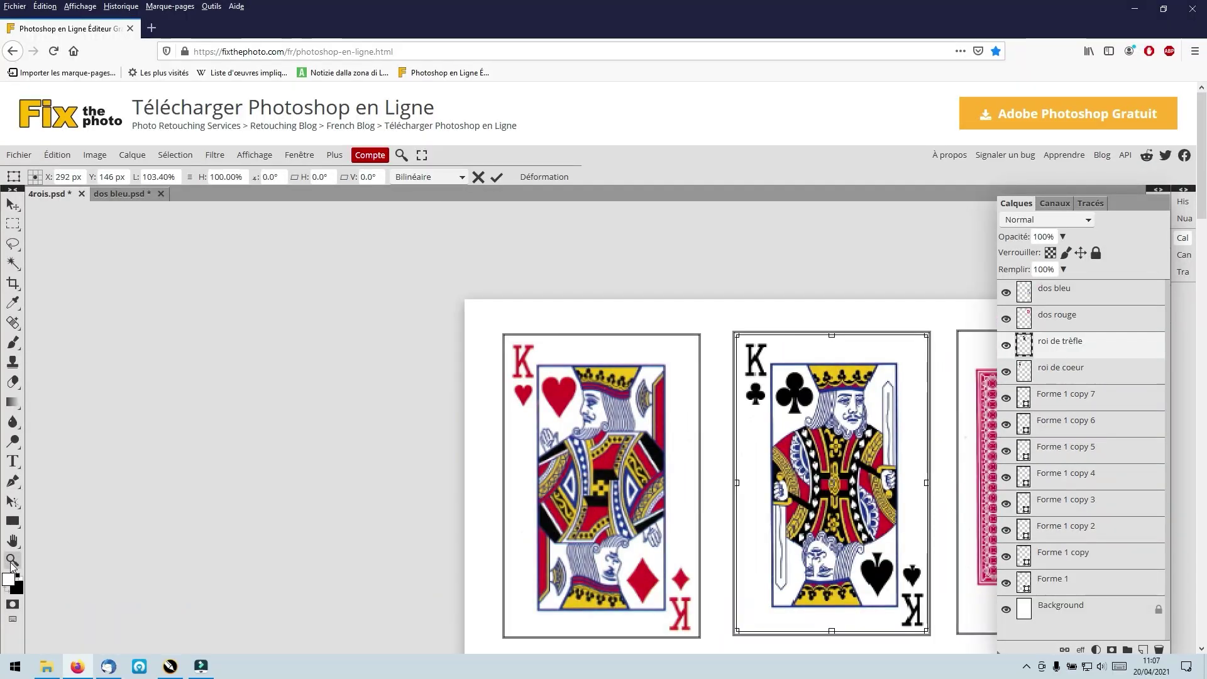
double_click(12, 559)
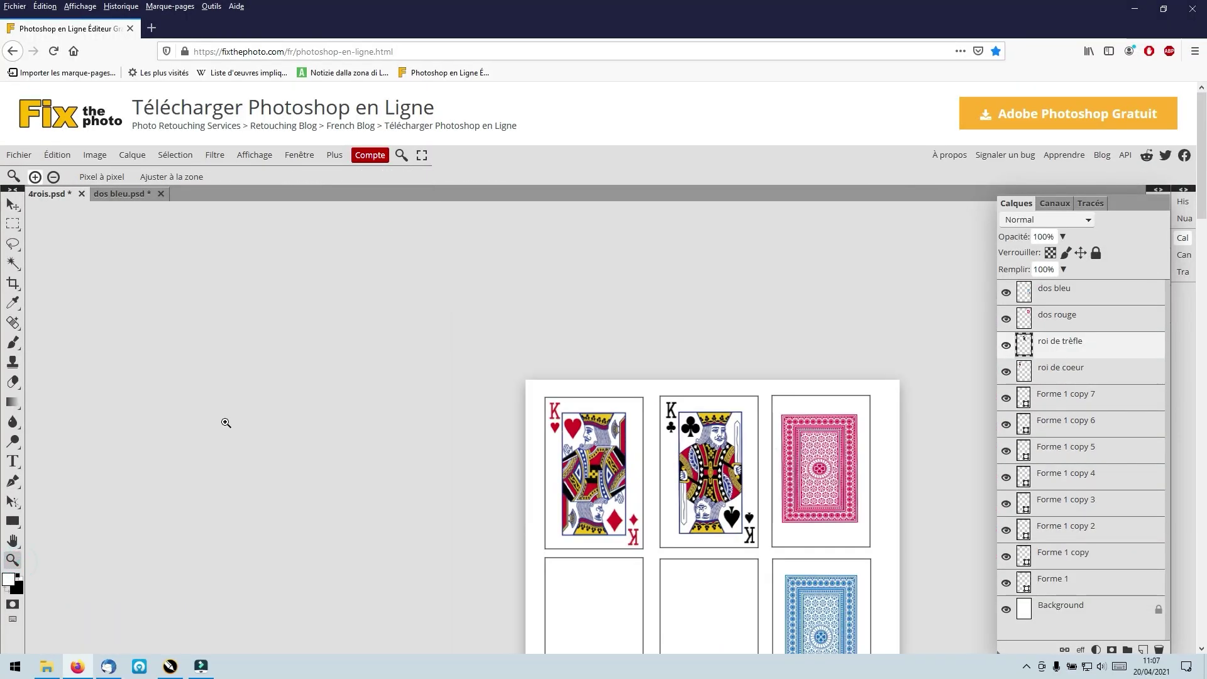
Scale the dos rouge layer to about 102% width and 109% height, extending the red card back toward its frame's upper edge.
left_click(814, 430)
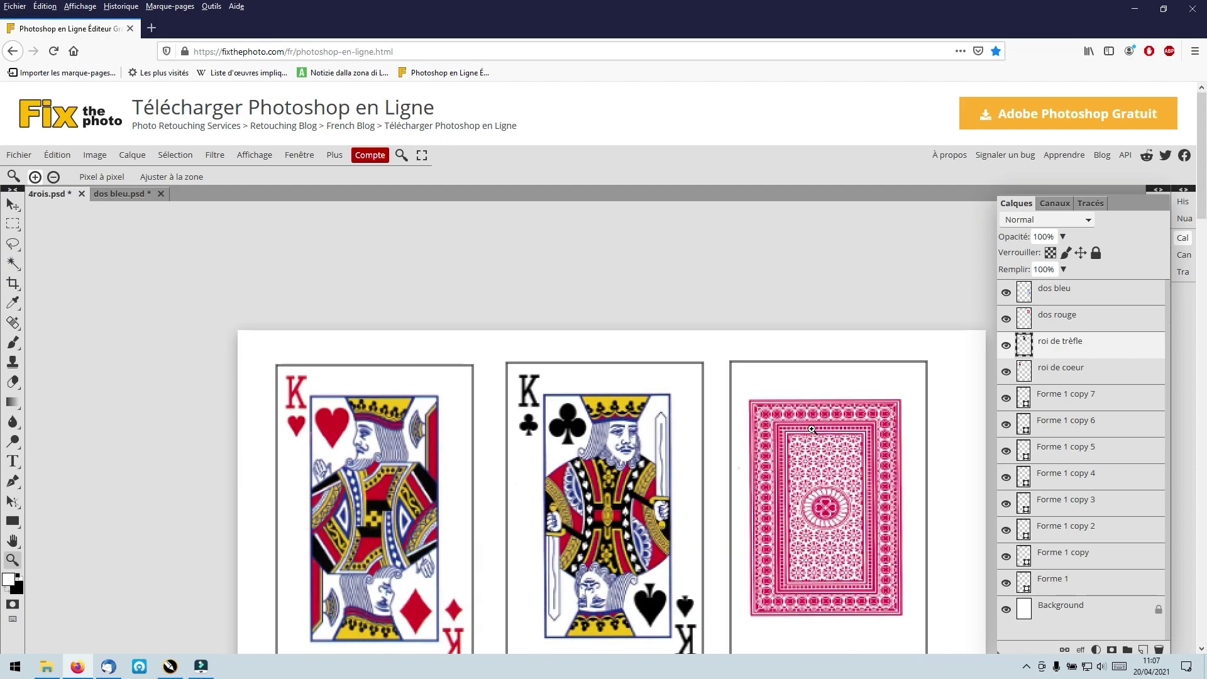
right_click(831, 442)
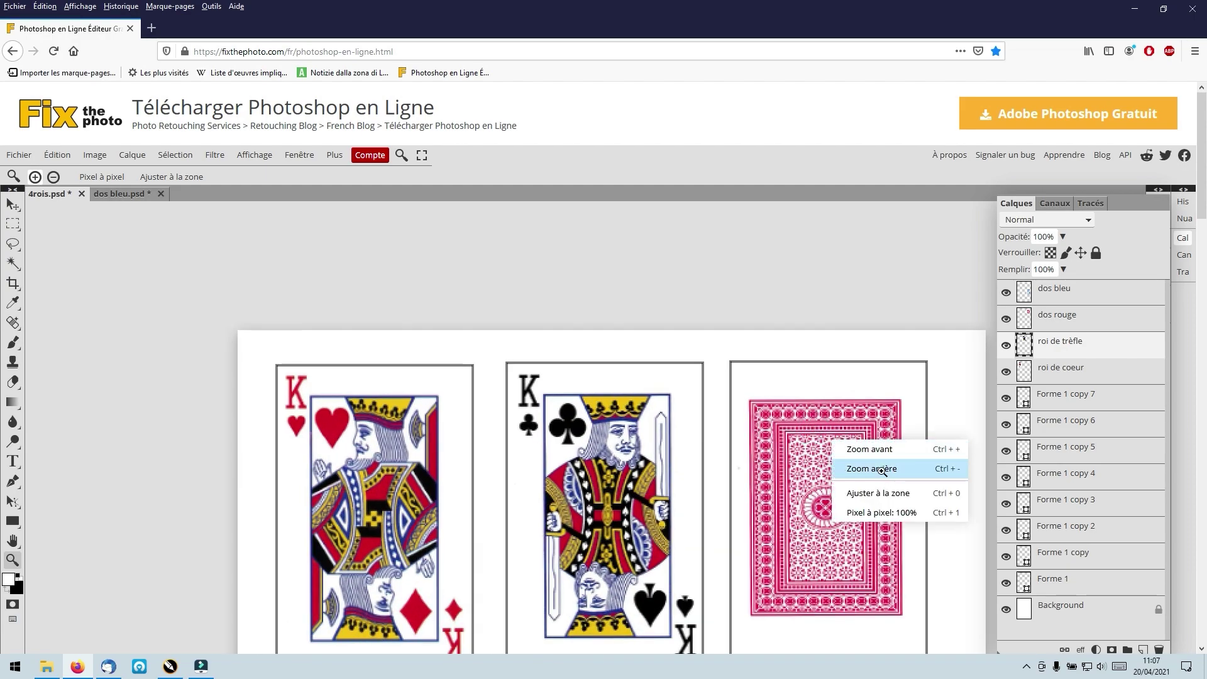
left_click(882, 471)
left_click(654, 396)
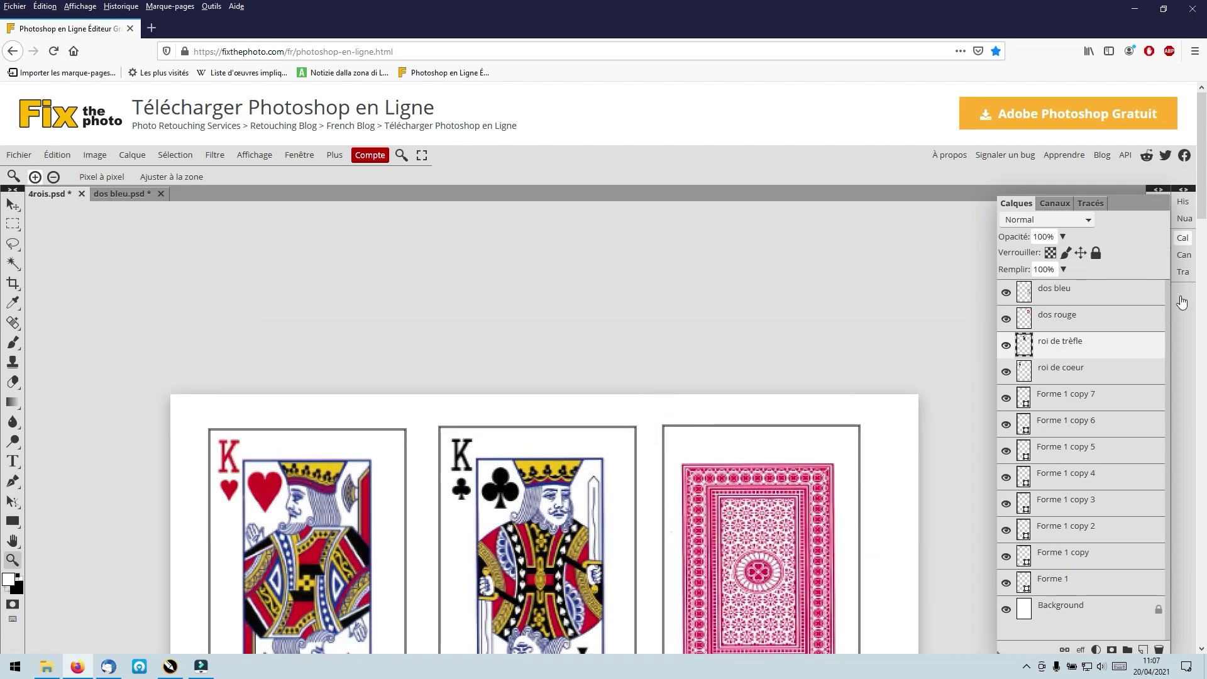
scroll(1157, 264, "down", 3)
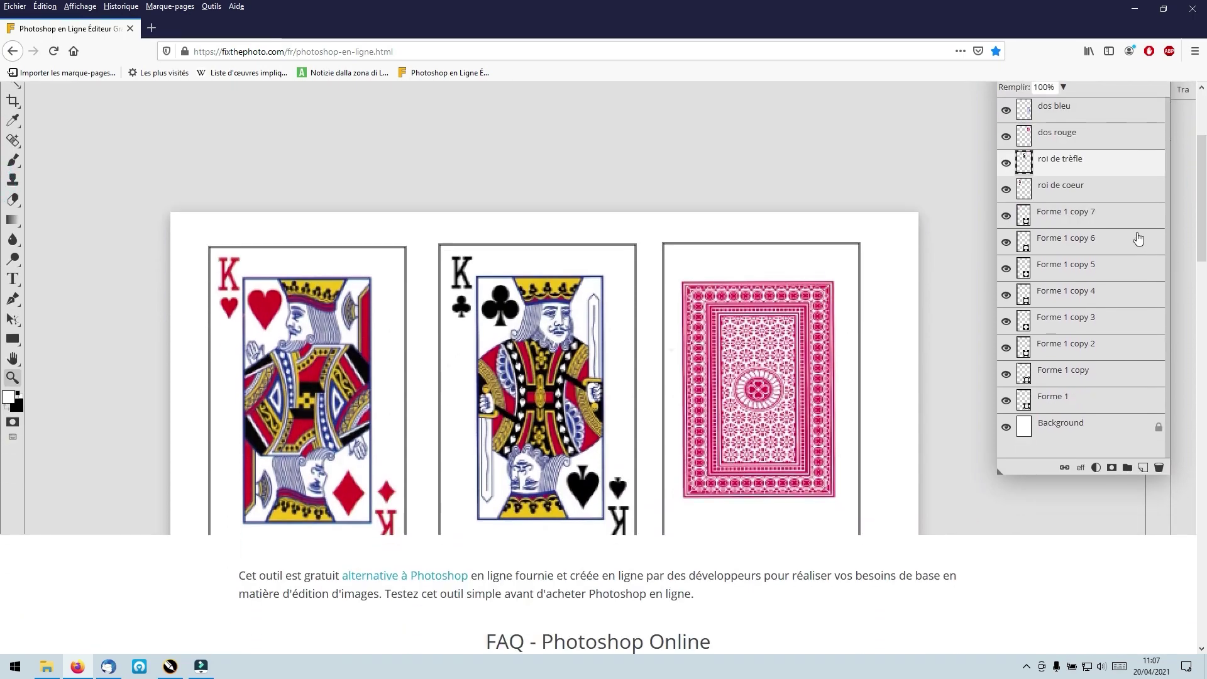
left_click(1047, 141)
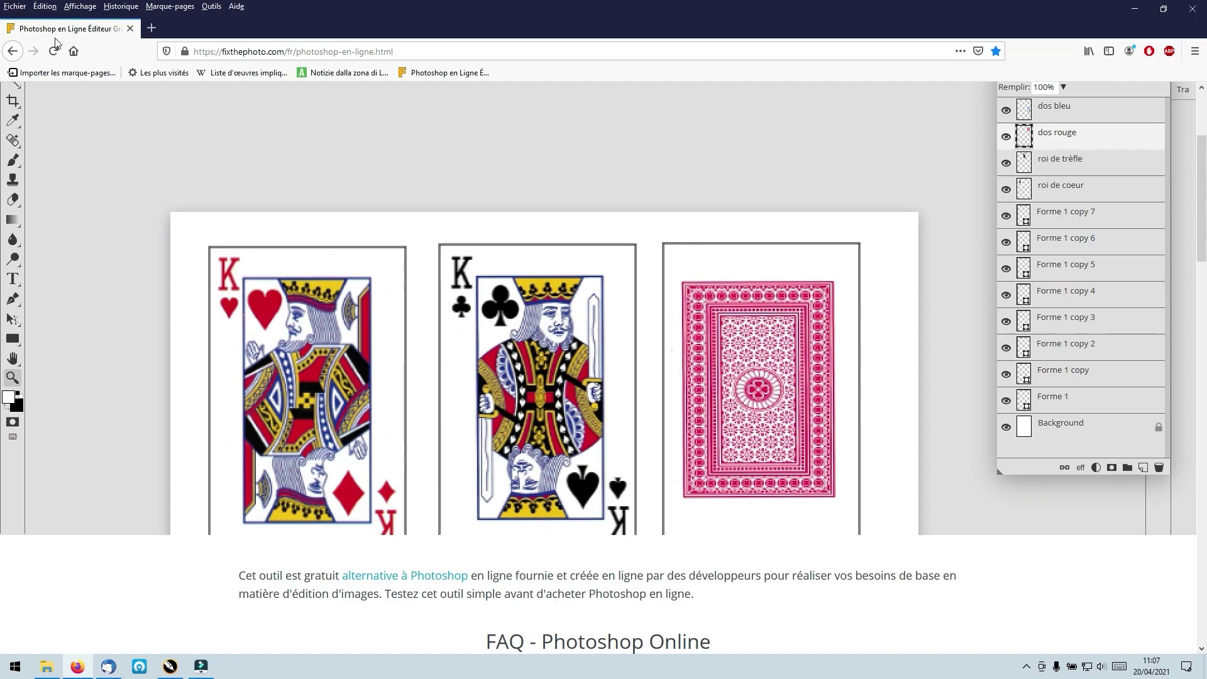
scroll(1201, 198, "up", 3)
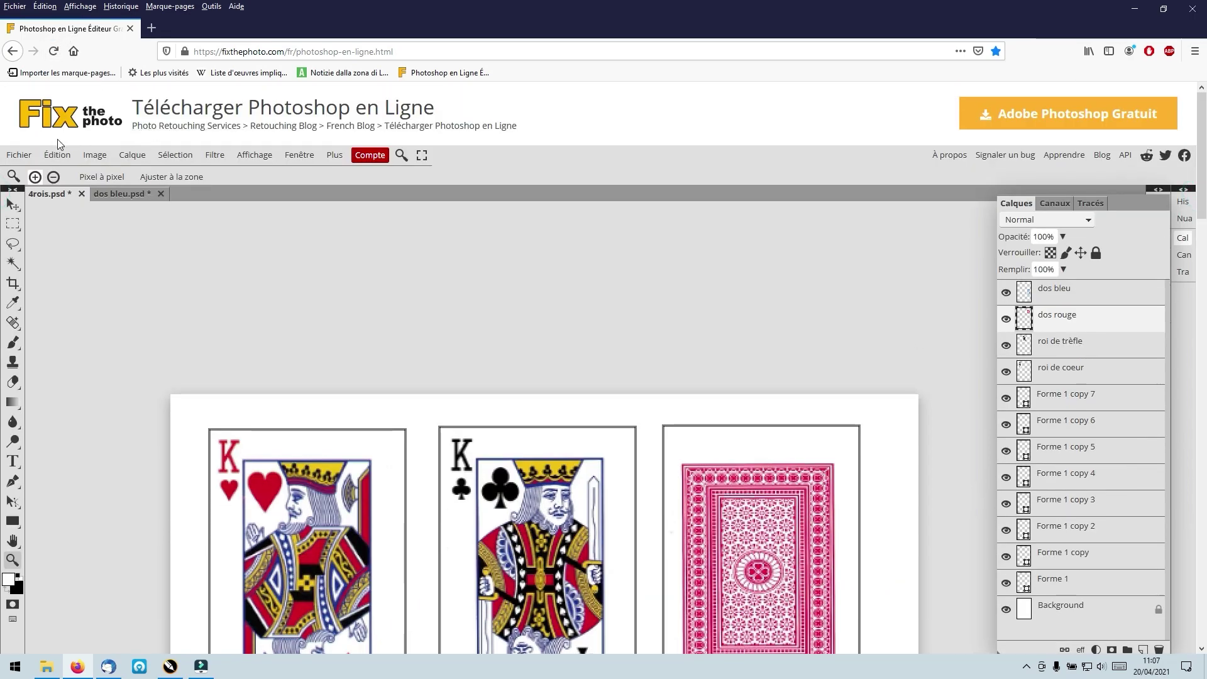
left_click(54, 156)
mouse_move(111, 464)
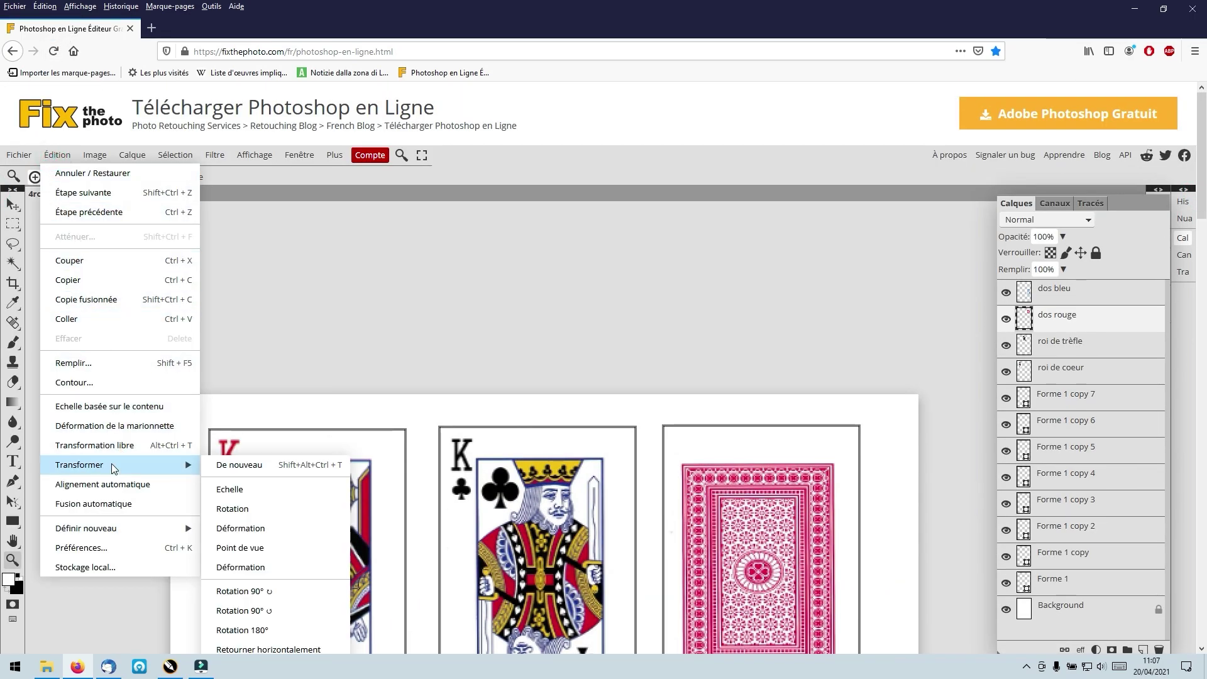
left_click(237, 496)
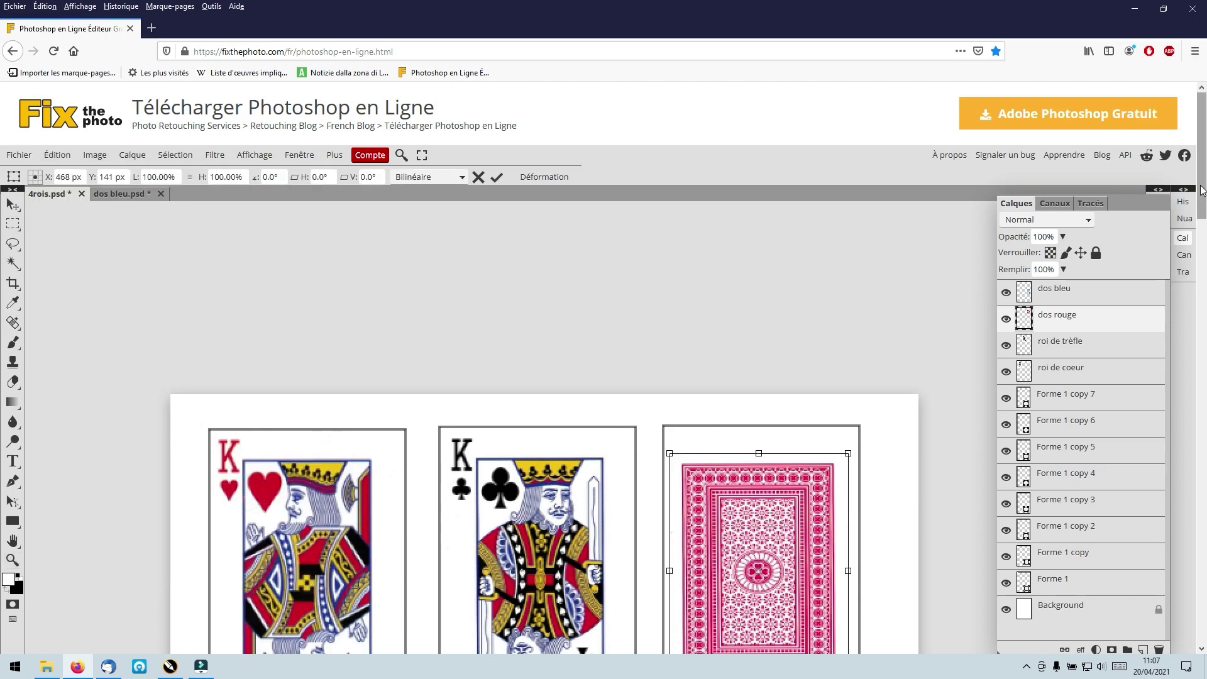
scroll(1205, 214, "down", 1)
scroll(1205, 213, "down", 2)
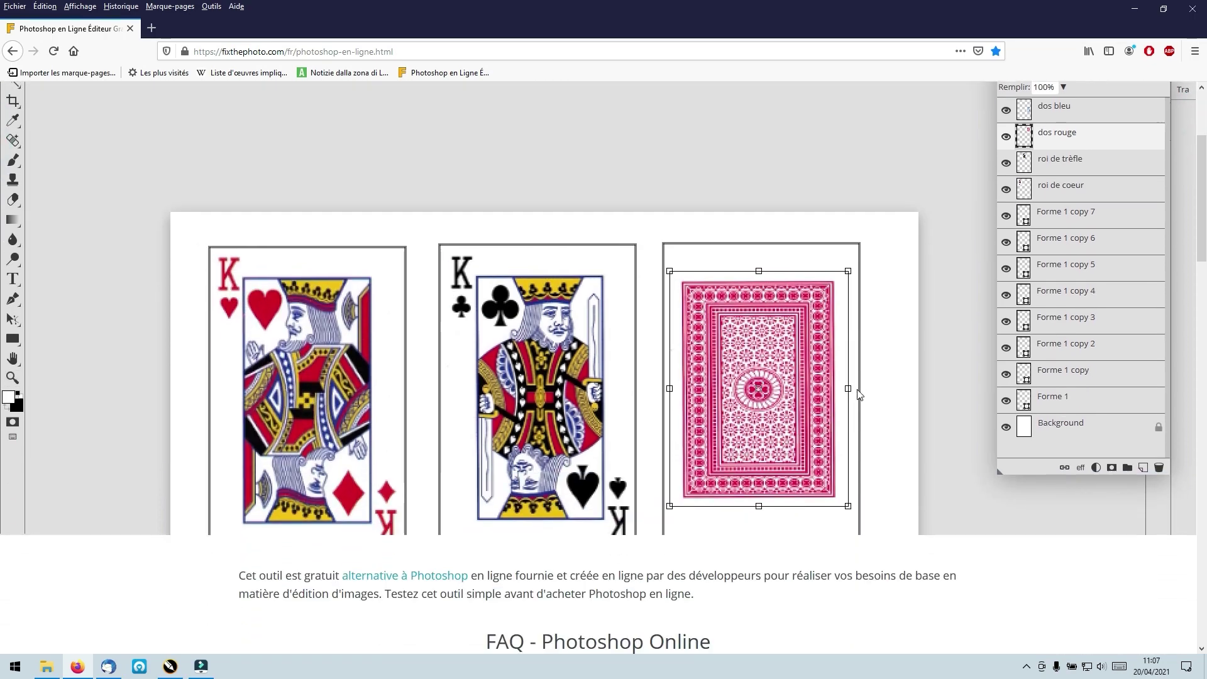
left_click_drag(849, 388, 852, 387)
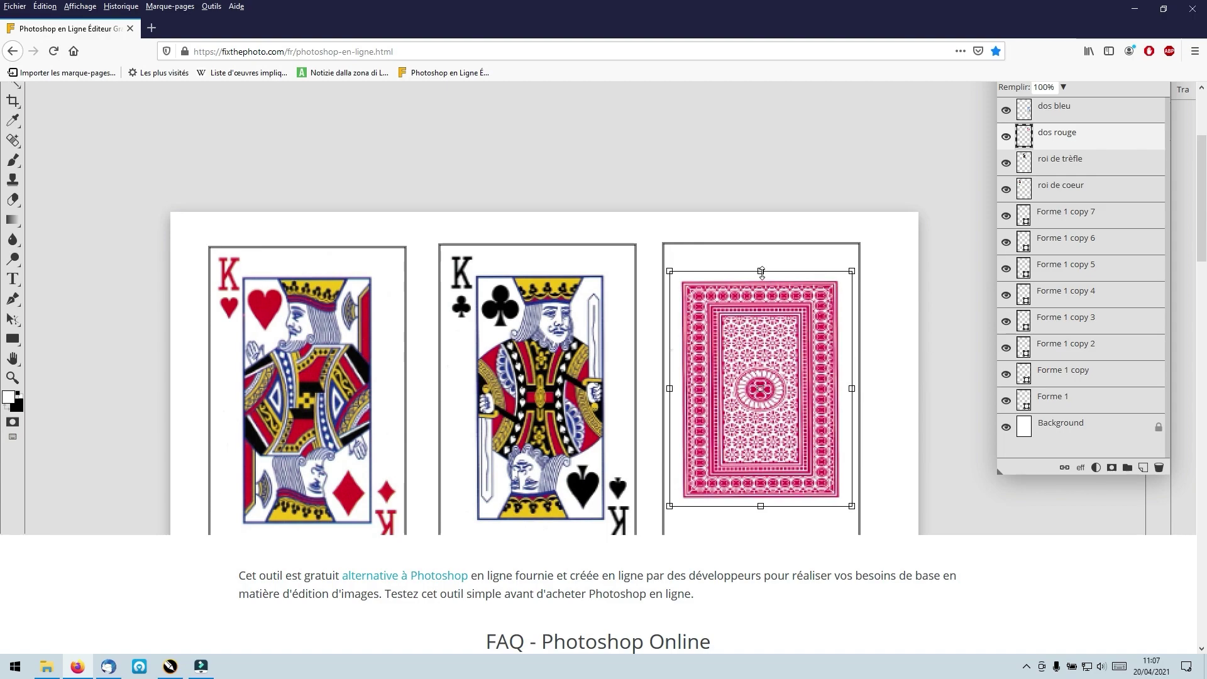
left_click_drag(762, 272, 761, 251)
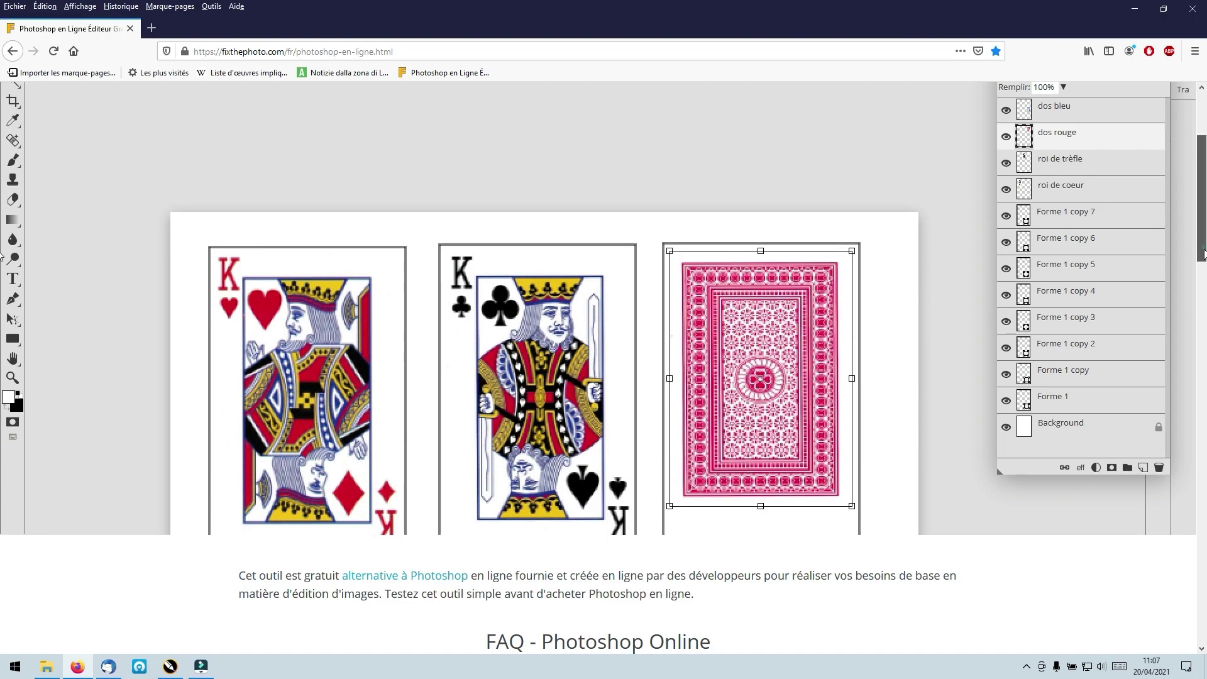
scroll(1201, 258, "down", 1)
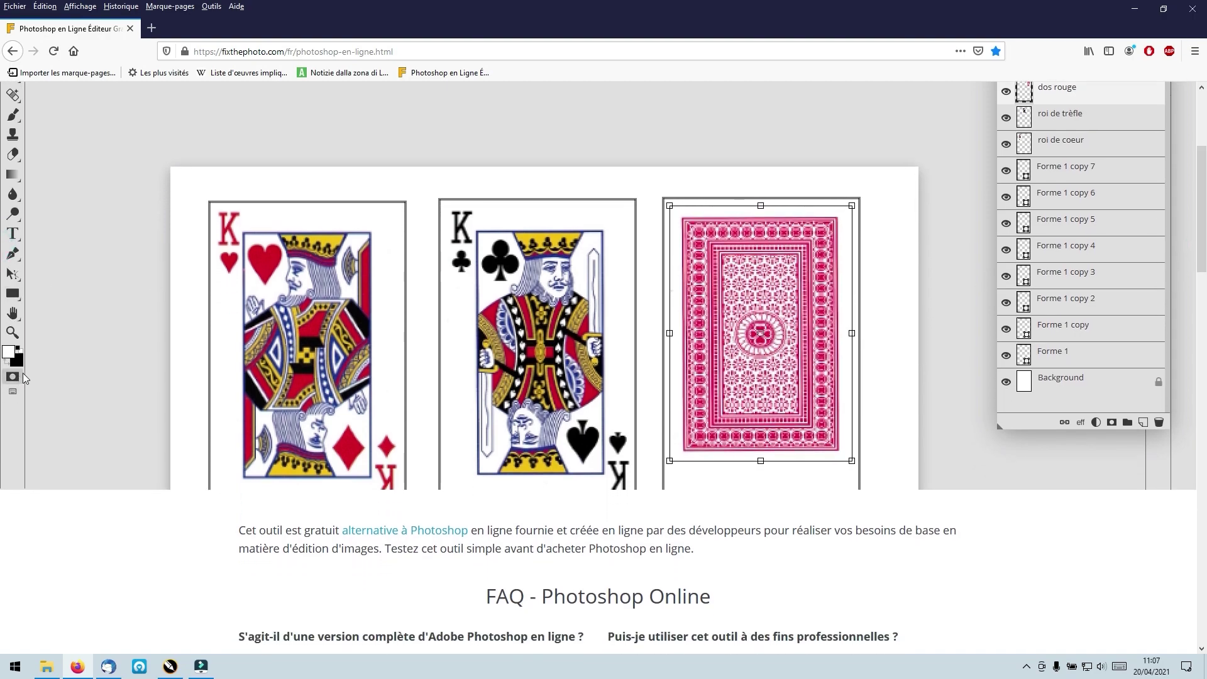
scroll(94, 170, "up", 4)
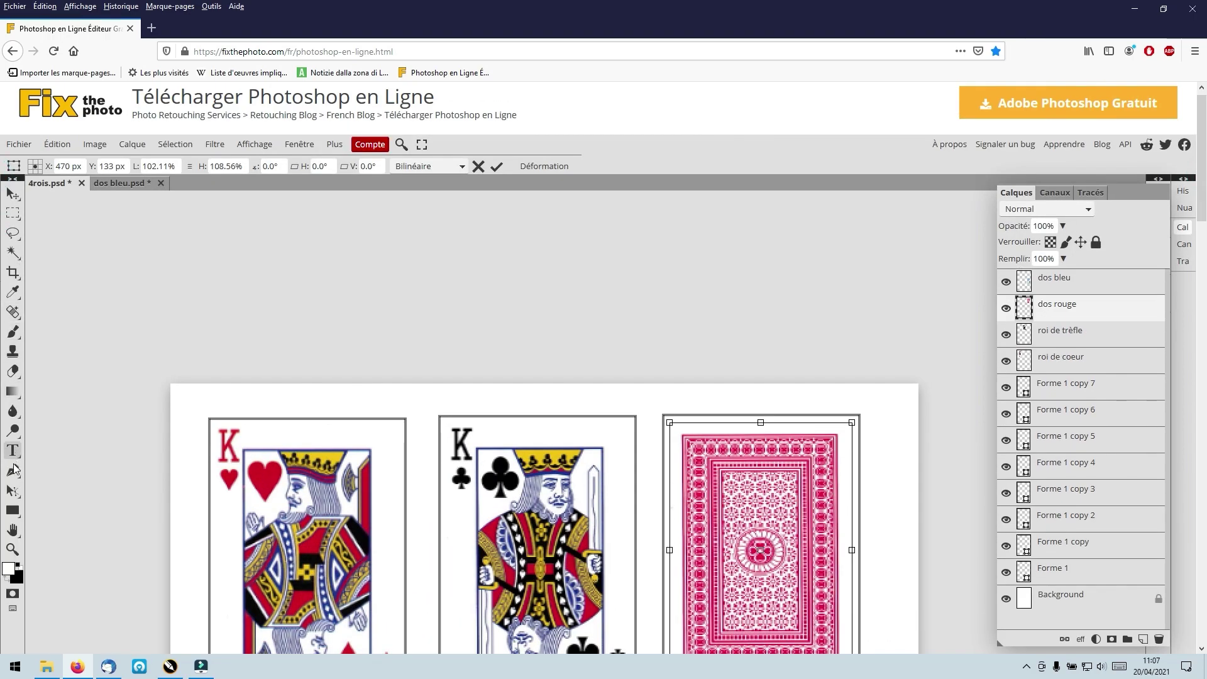
left_click(12, 550)
key("ctrl+minus")
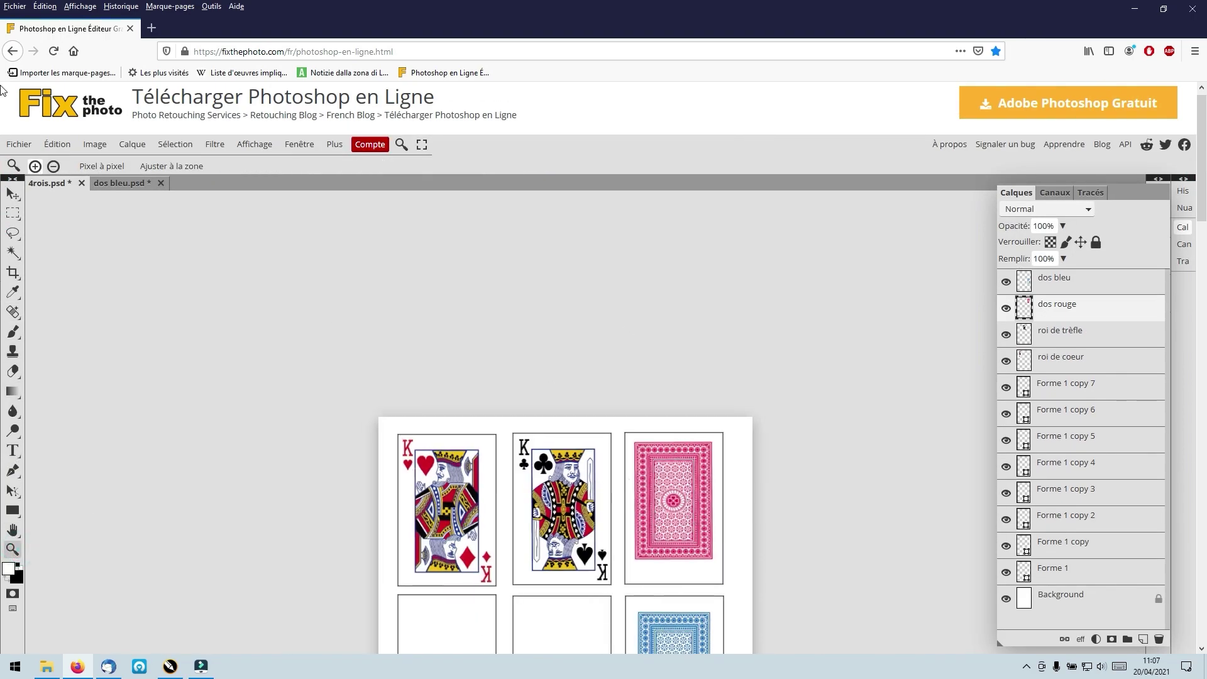
Scale the dos rouge layer again to about 101% width and 113% height so the red card back fills its frame.
left_click(57, 144)
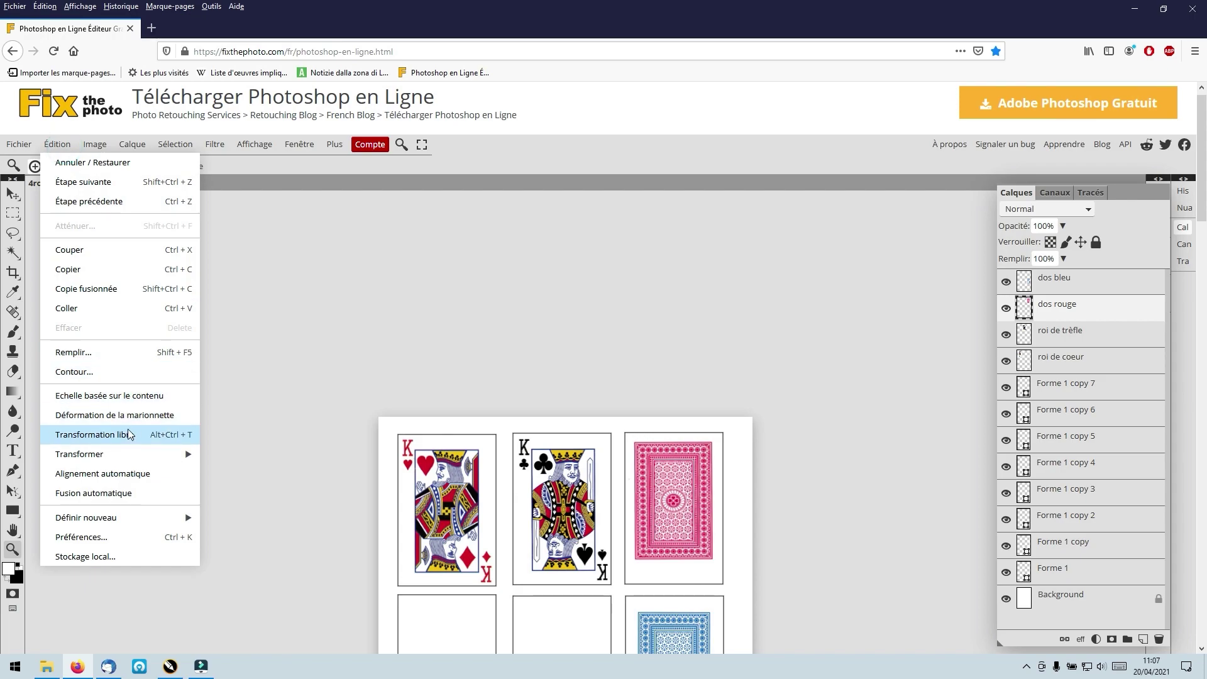
mouse_move(107, 456)
left_click(230, 480)
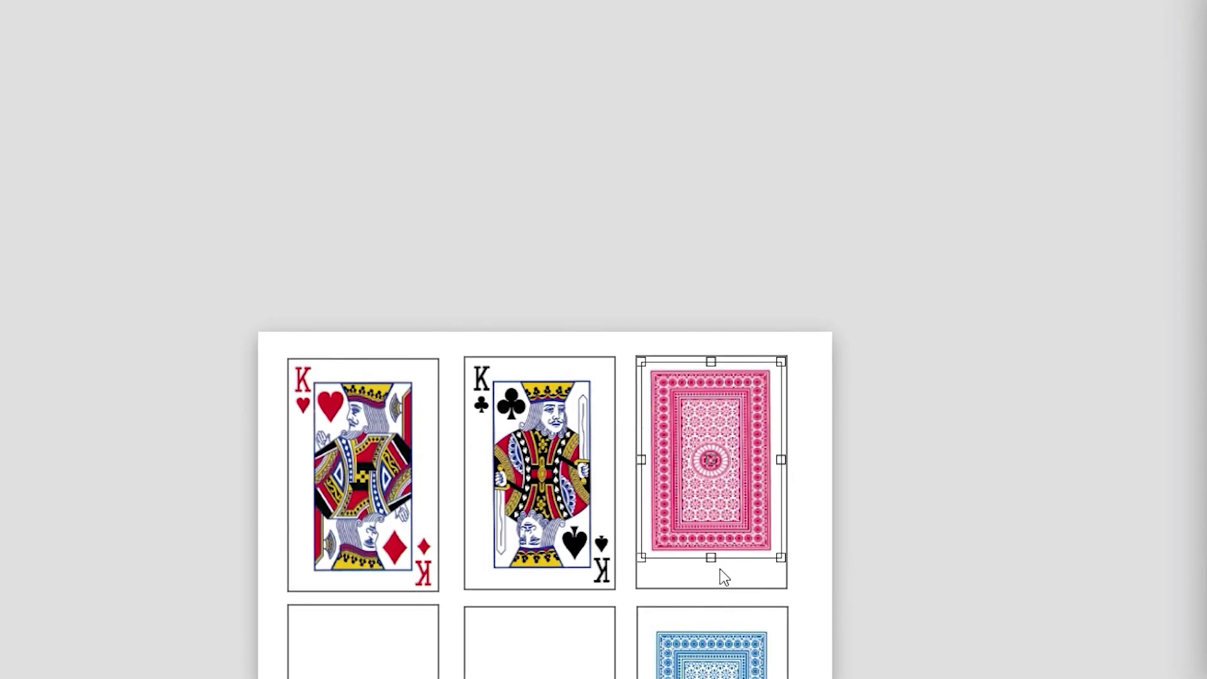
left_click_drag(674, 564, 711, 590)
left_click_drag(641, 480, 640, 483)
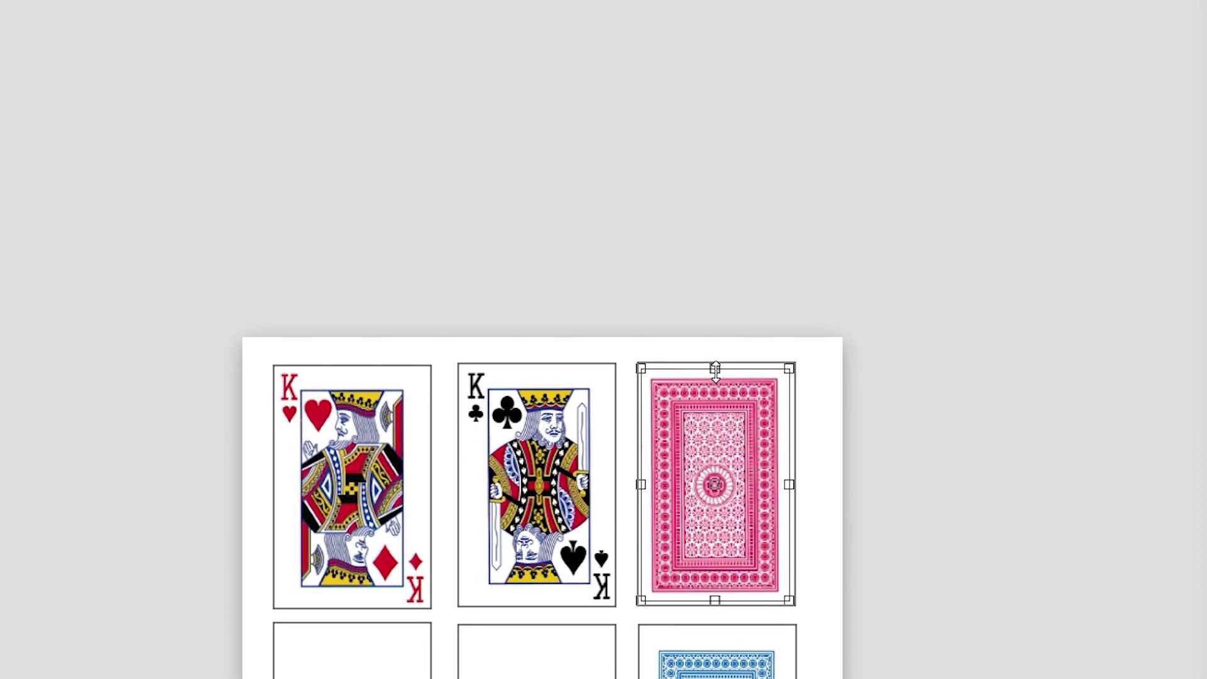
left_click_drag(714, 367, 718, 370)
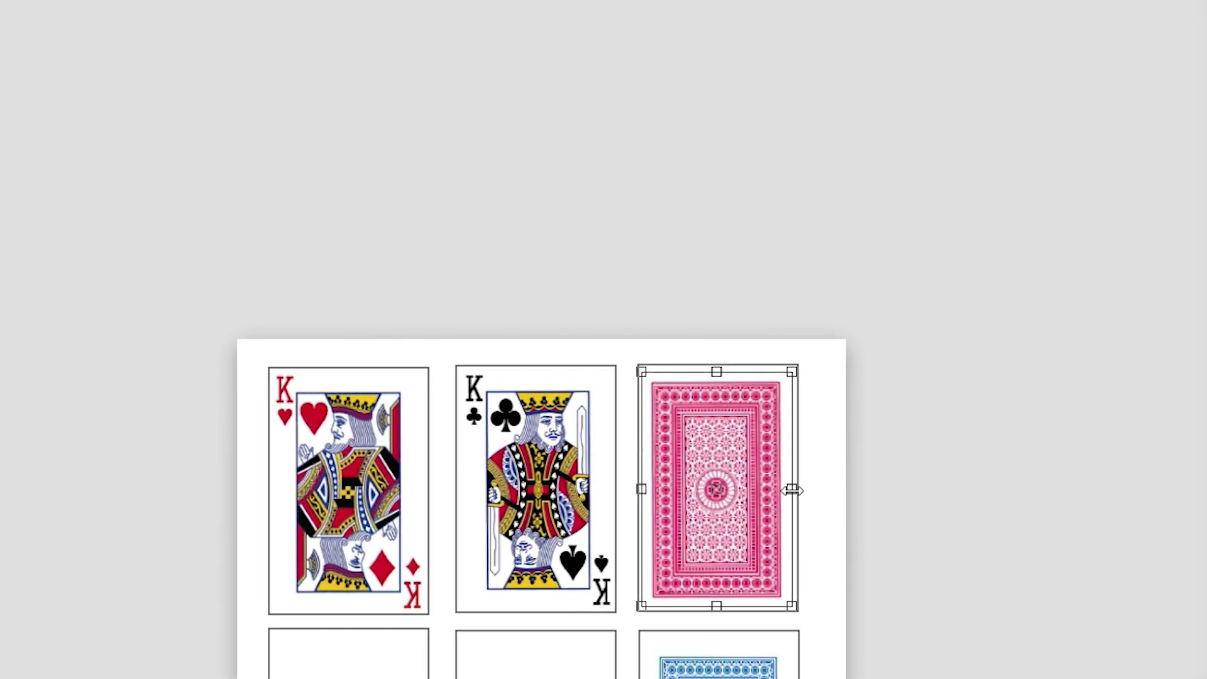
left_click_drag(790, 488, 794, 491)
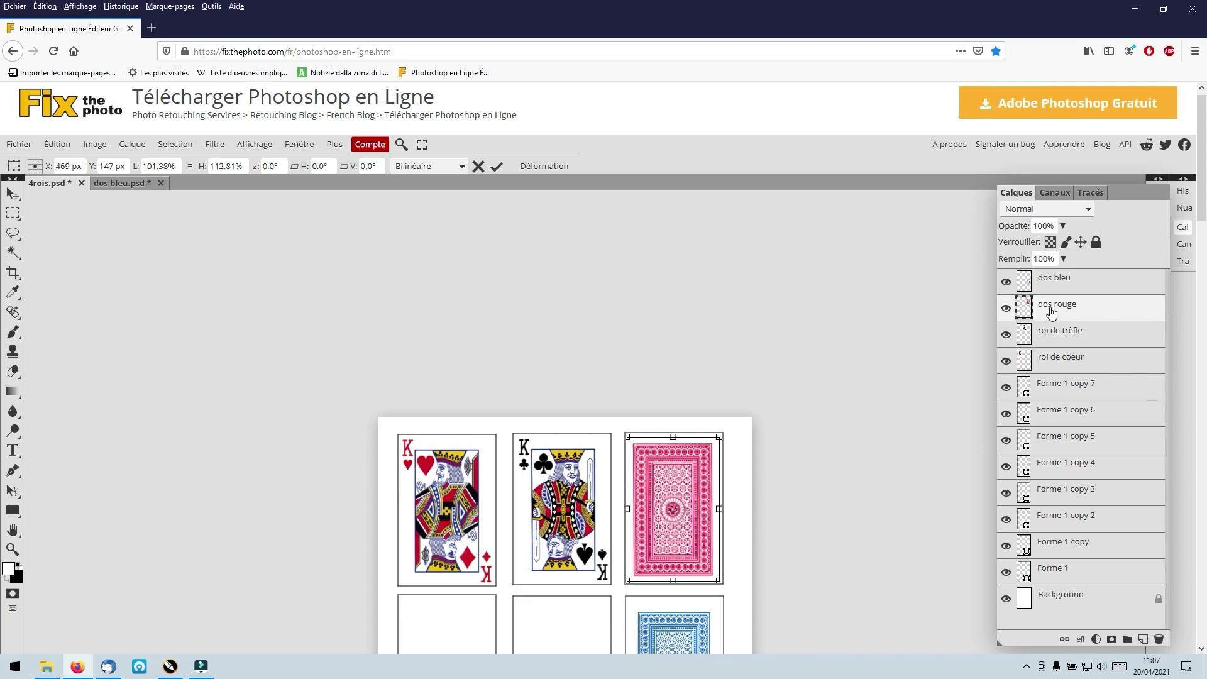
left_click(1051, 307)
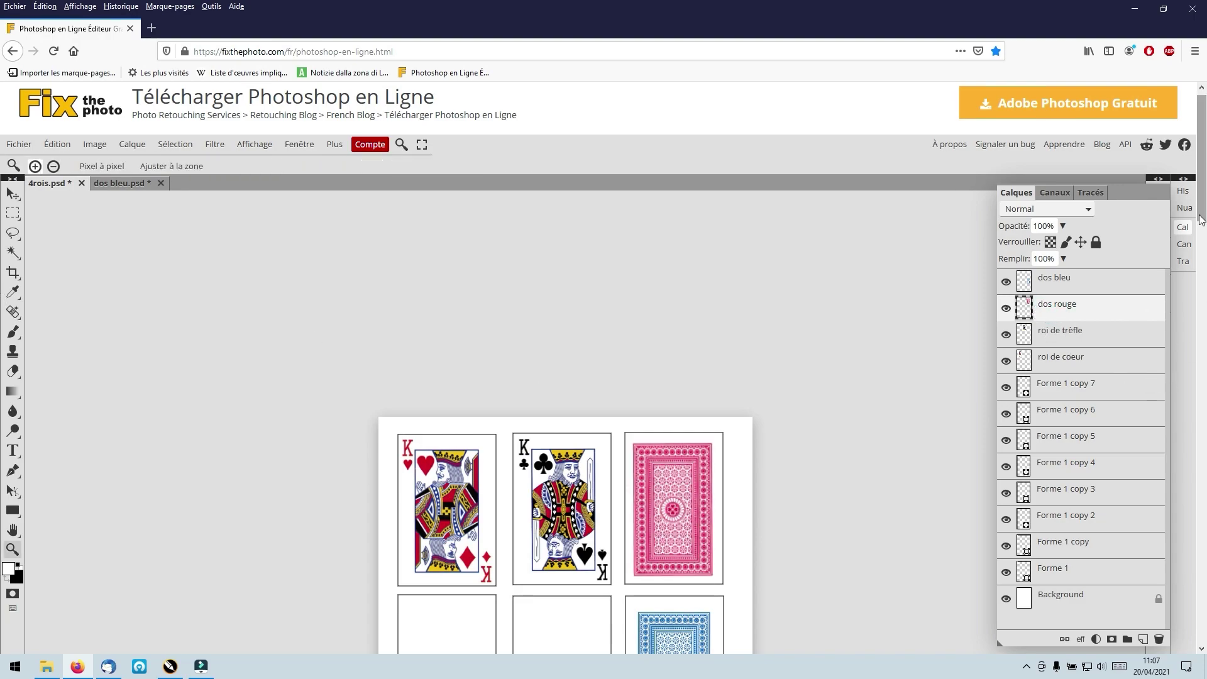
Duplicate the dos rouge layer and place the copy inside the second row's first frame.
left_click_drag(1202, 214, 1202, 222)
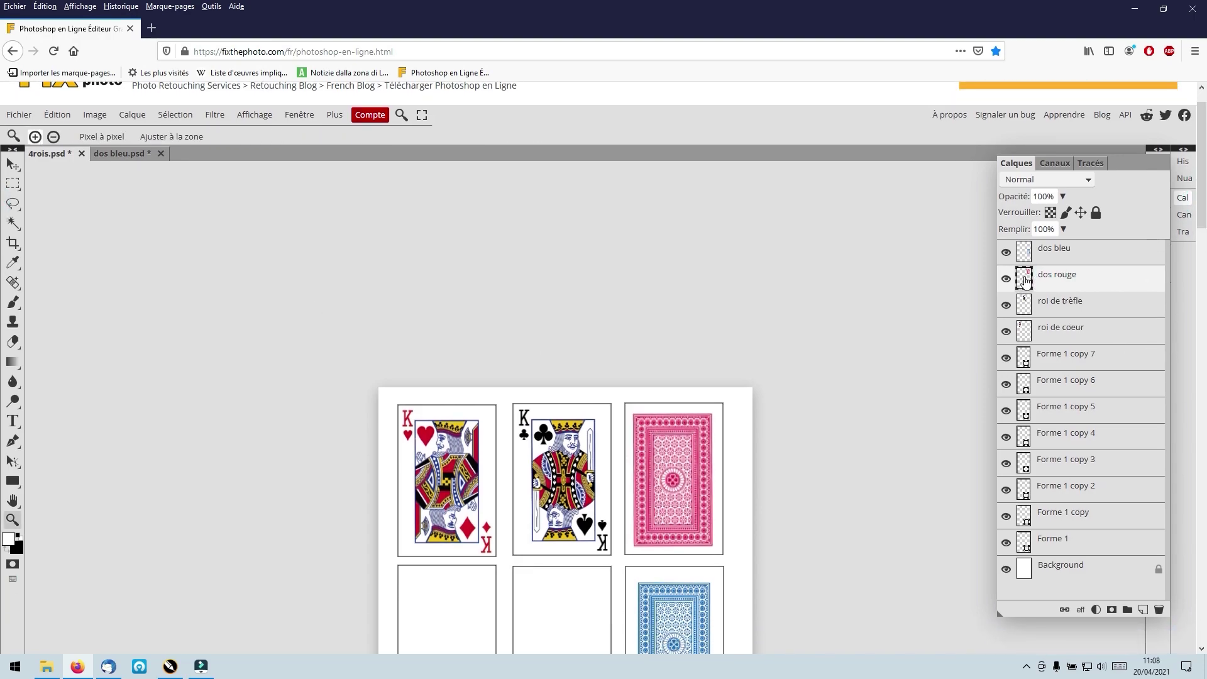
left_click_drag(1031, 281, 1146, 623)
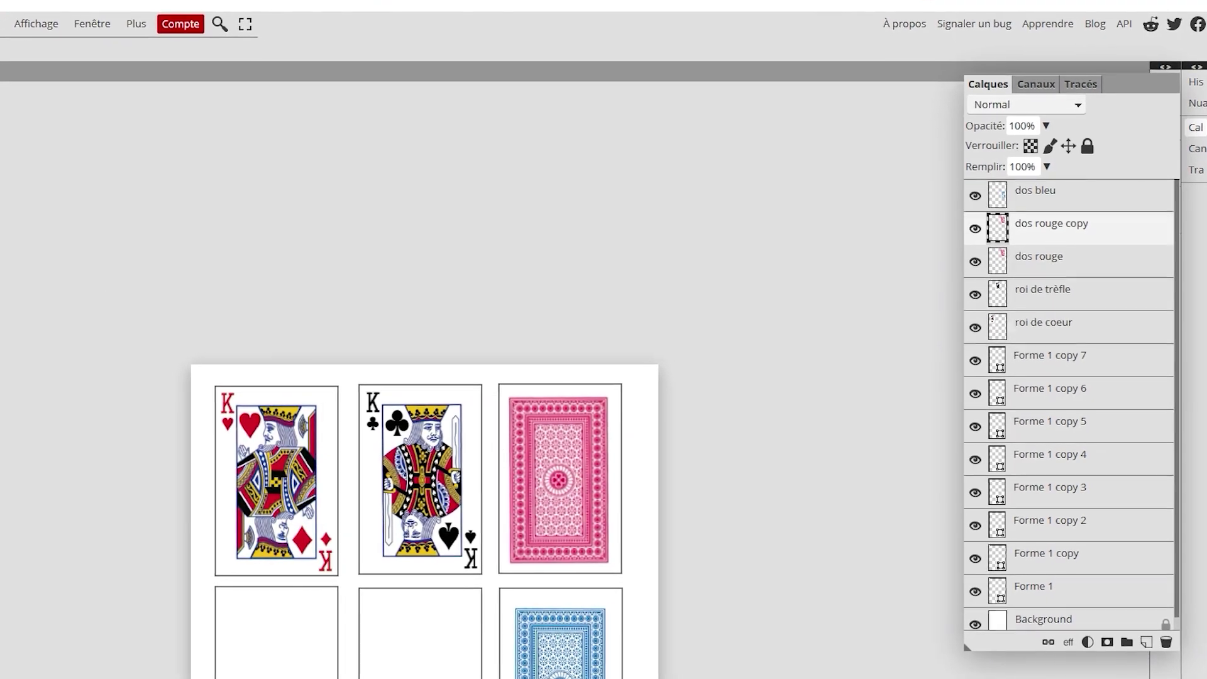
left_click_drag(511, 475, 259, 678)
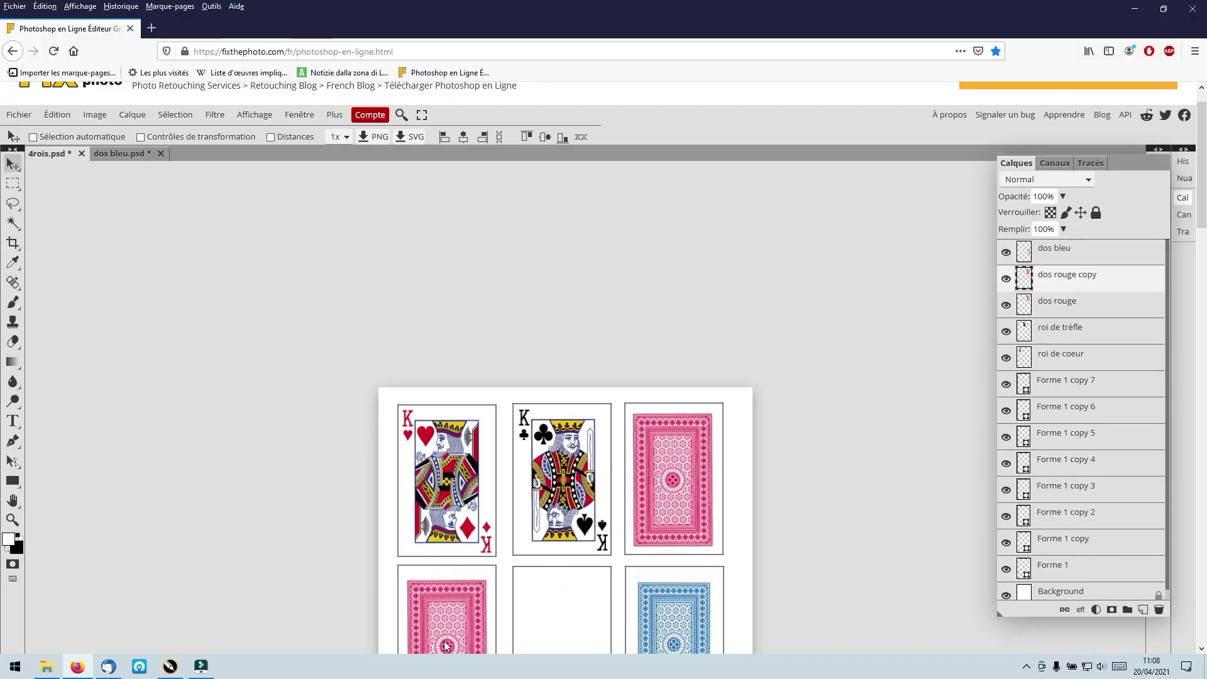
left_click_drag(444, 641, 444, 639)
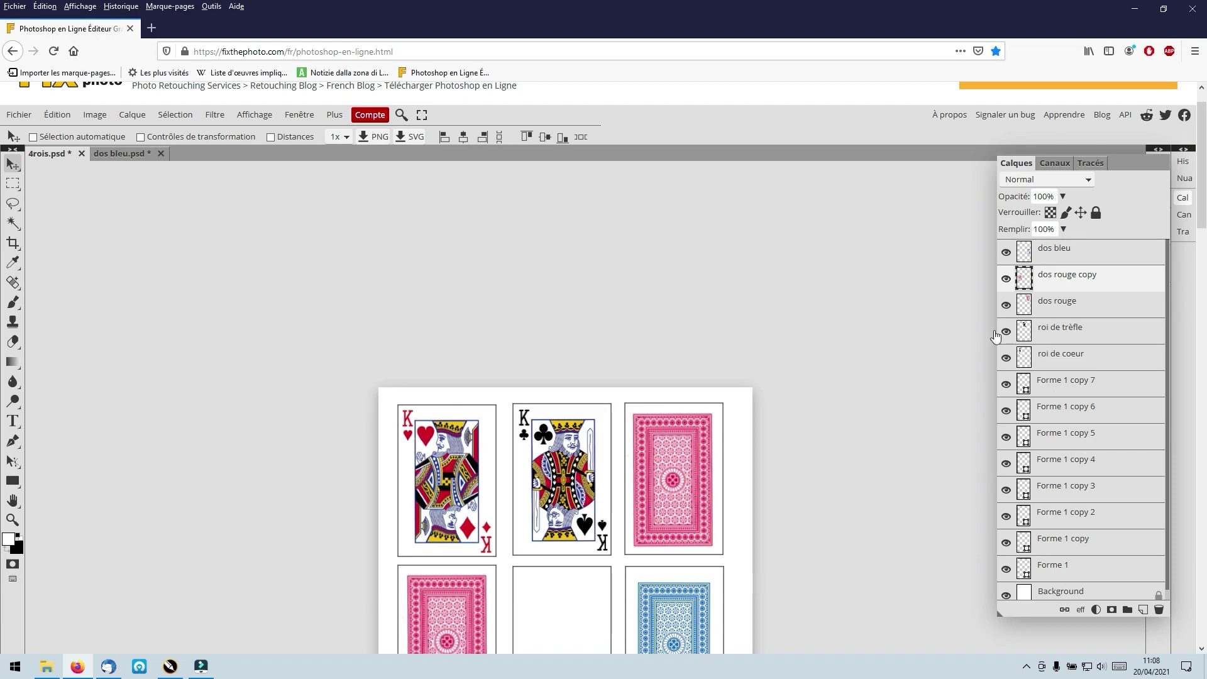
Duplicate the red card back from the second row's first frame and place the new copy in that row's second frame.
left_click_drag(1023, 279, 1144, 610)
left_click_drag(440, 611, 555, 610)
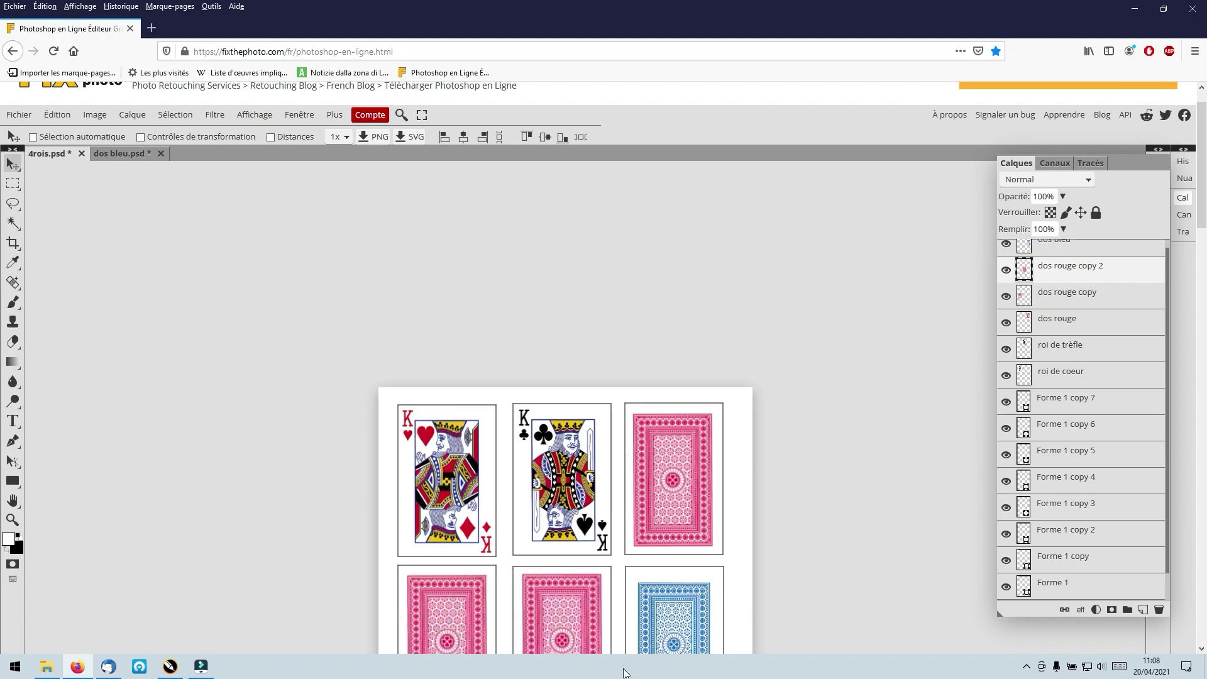
scroll(2, 164, "down", 1)
scroll(2, 165, "down", 3)
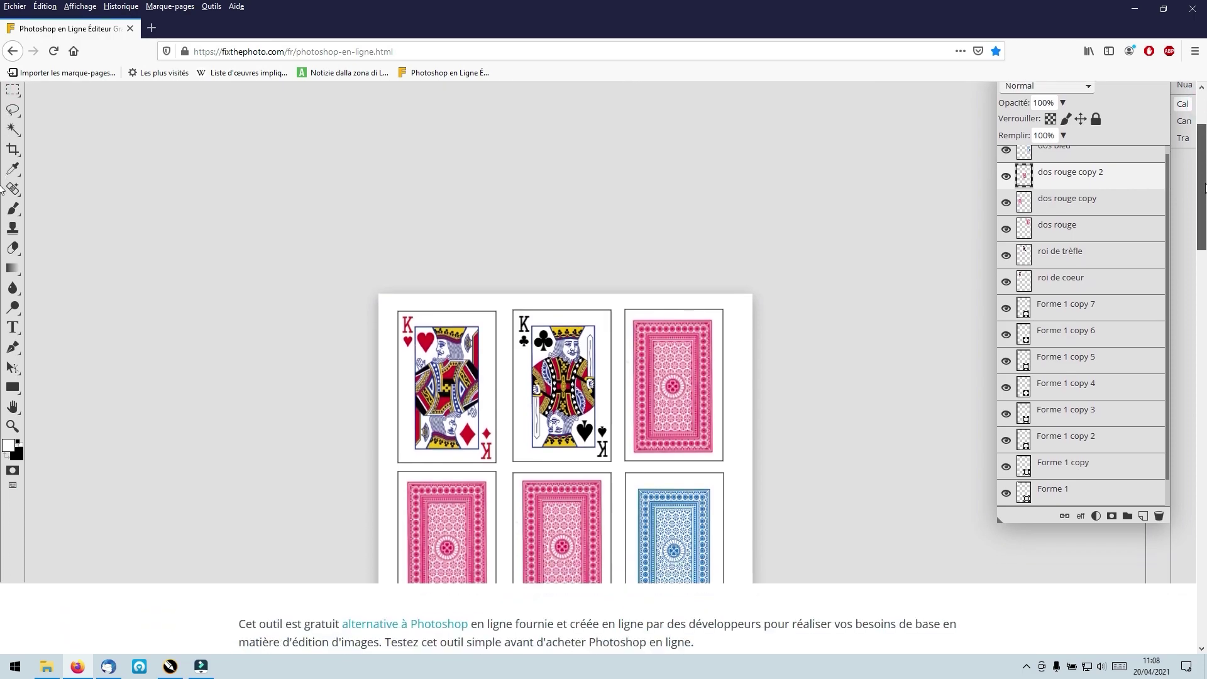
scroll(3, 302, "up", 3)
left_click(12, 501)
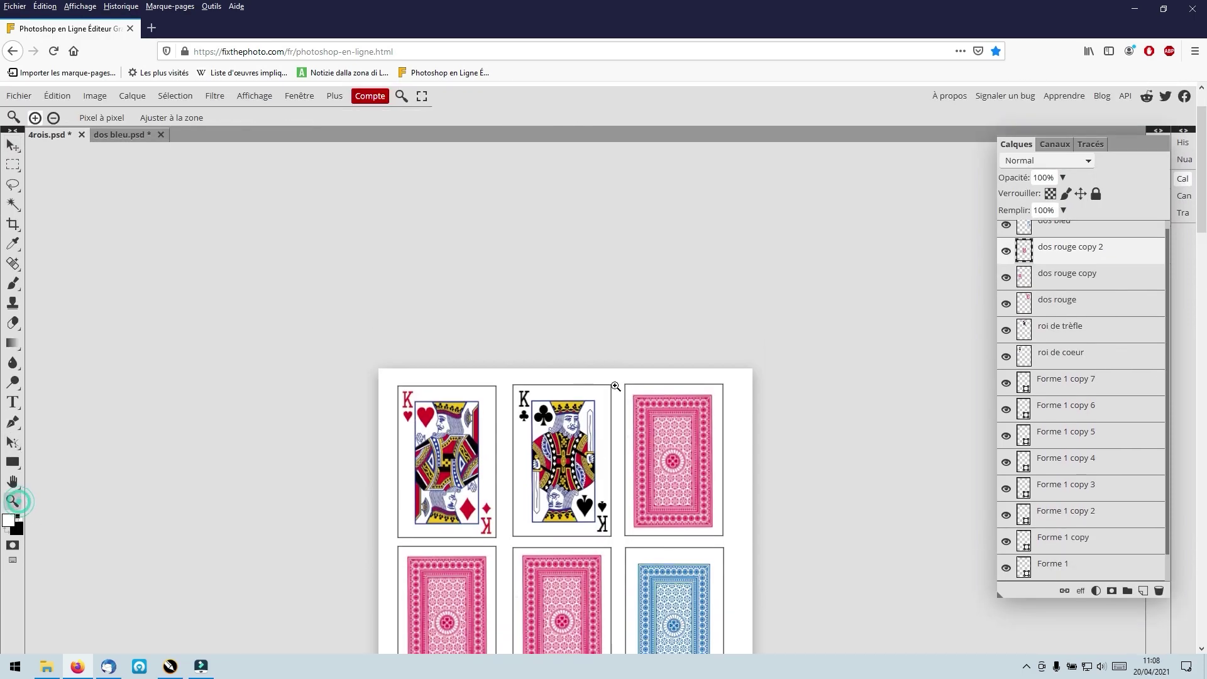
right_click(615, 384)
left_click(680, 419)
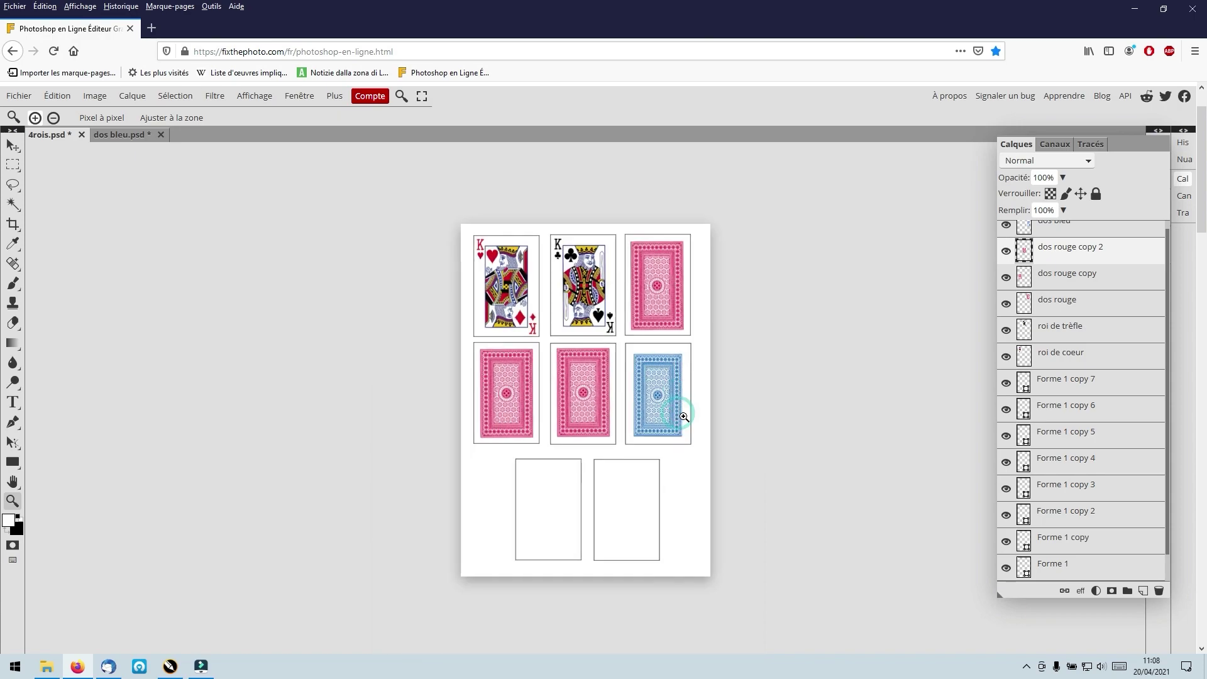
Scale the dos rouge copy 2 layer to about 102.6% height, keeping its width, to fit the second row's middle frame.
left_click(454, 368)
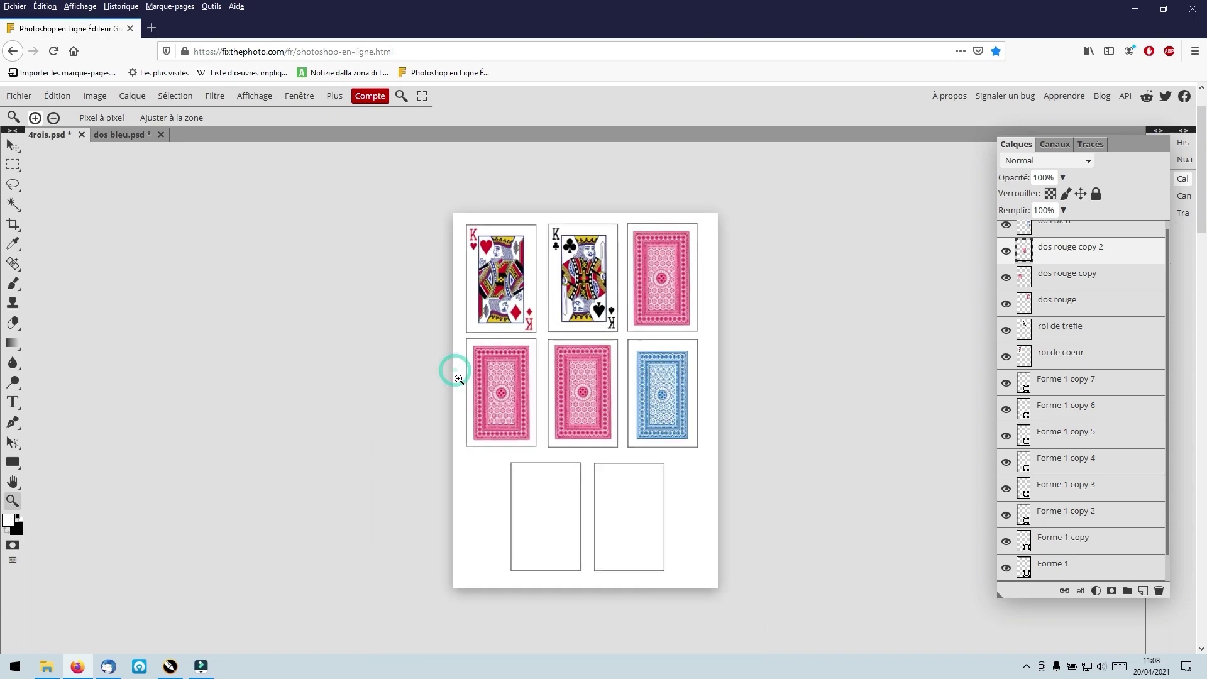
left_click(472, 433)
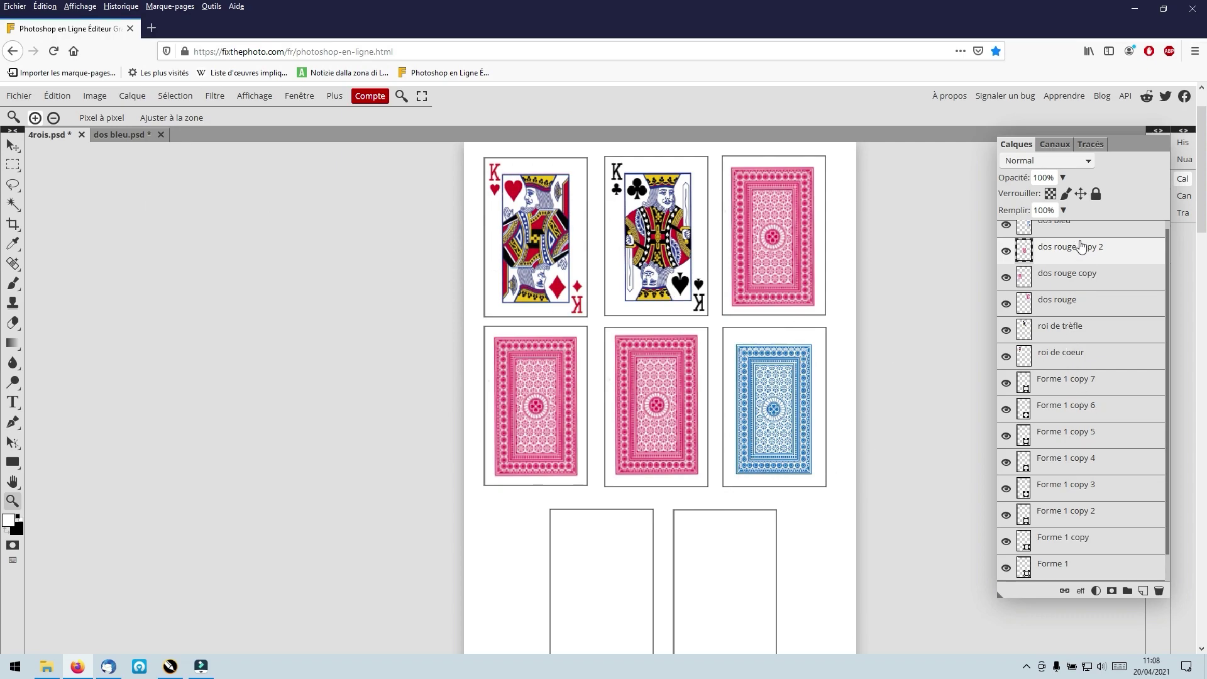
left_click(66, 101)
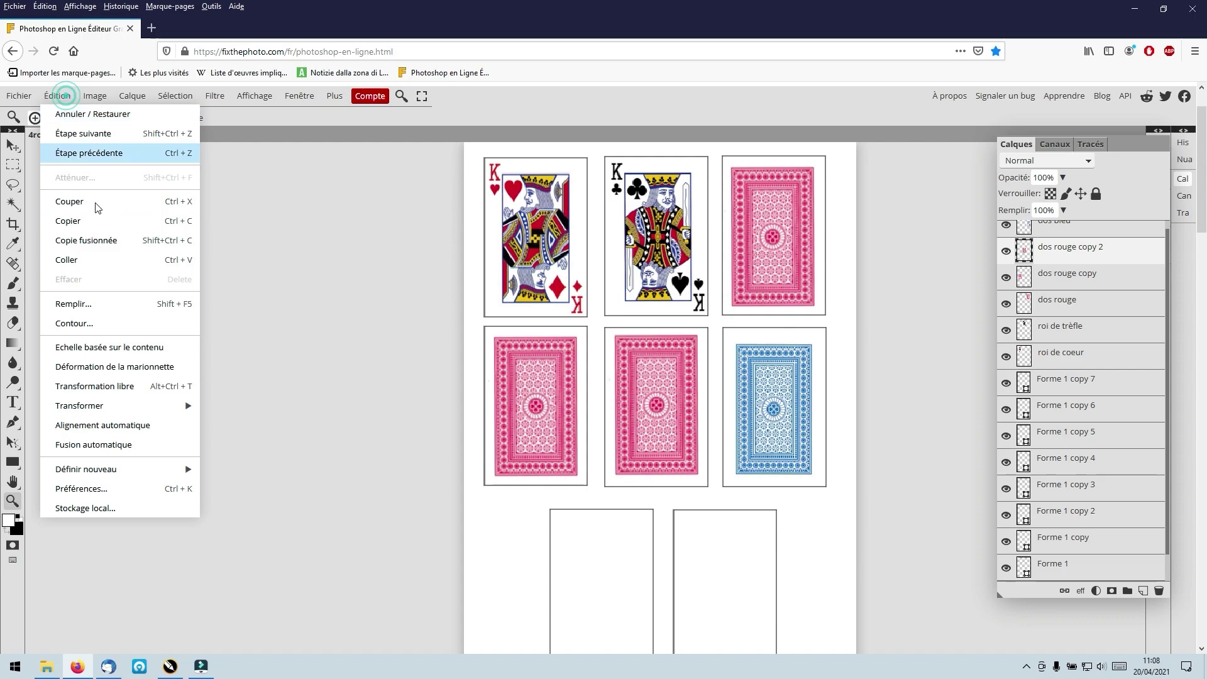
mouse_move(127, 406)
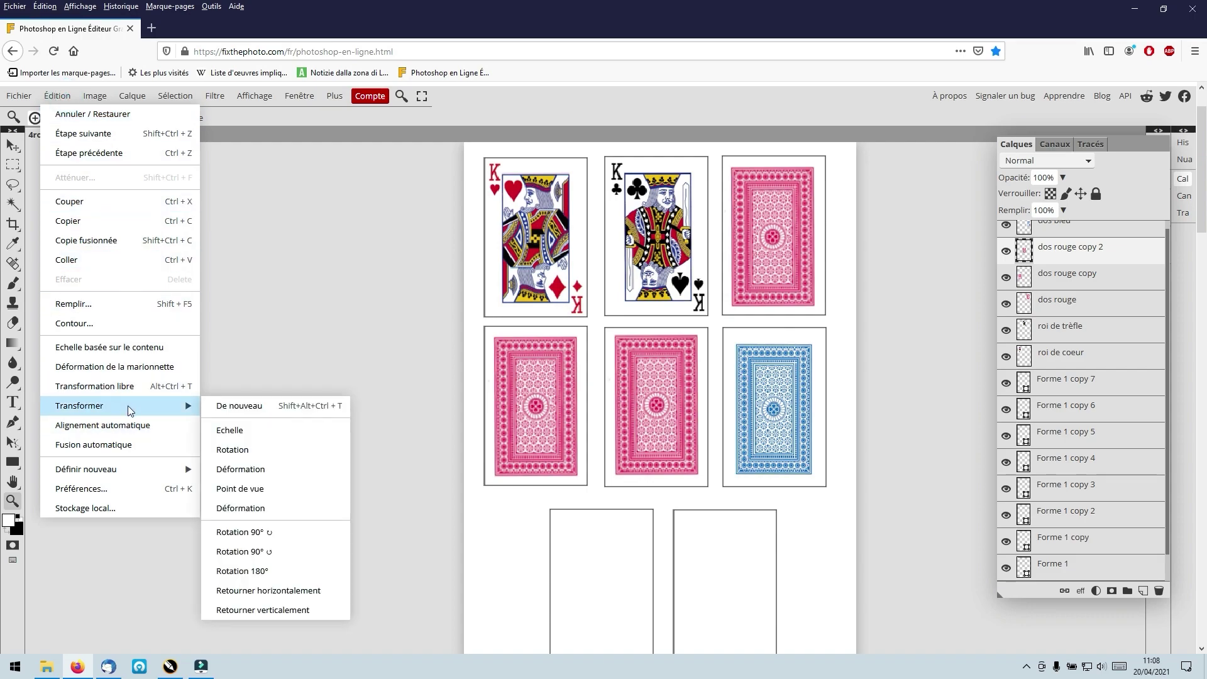
left_click(250, 430)
left_click_drag(658, 483, 657, 487)
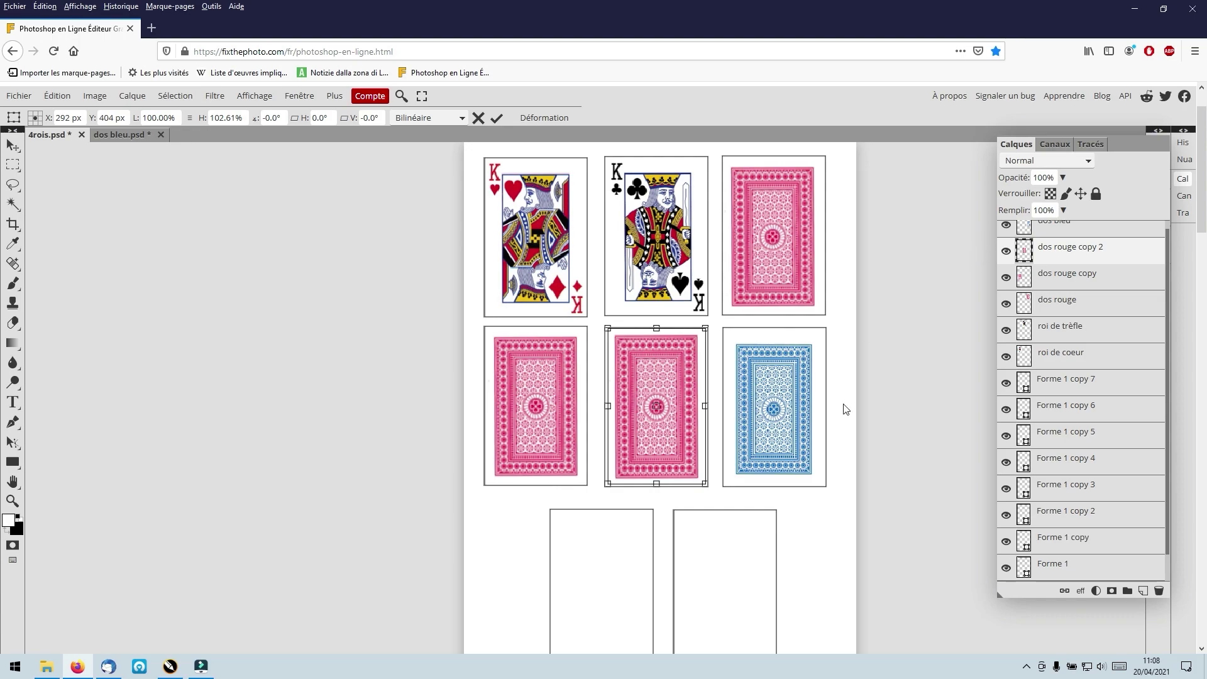
Scale the dos bleu layer to about 102.7% width, extending the blue card back toward both side edges of its frame.
scroll(1068, 252, "up", 1)
left_click(1068, 252)
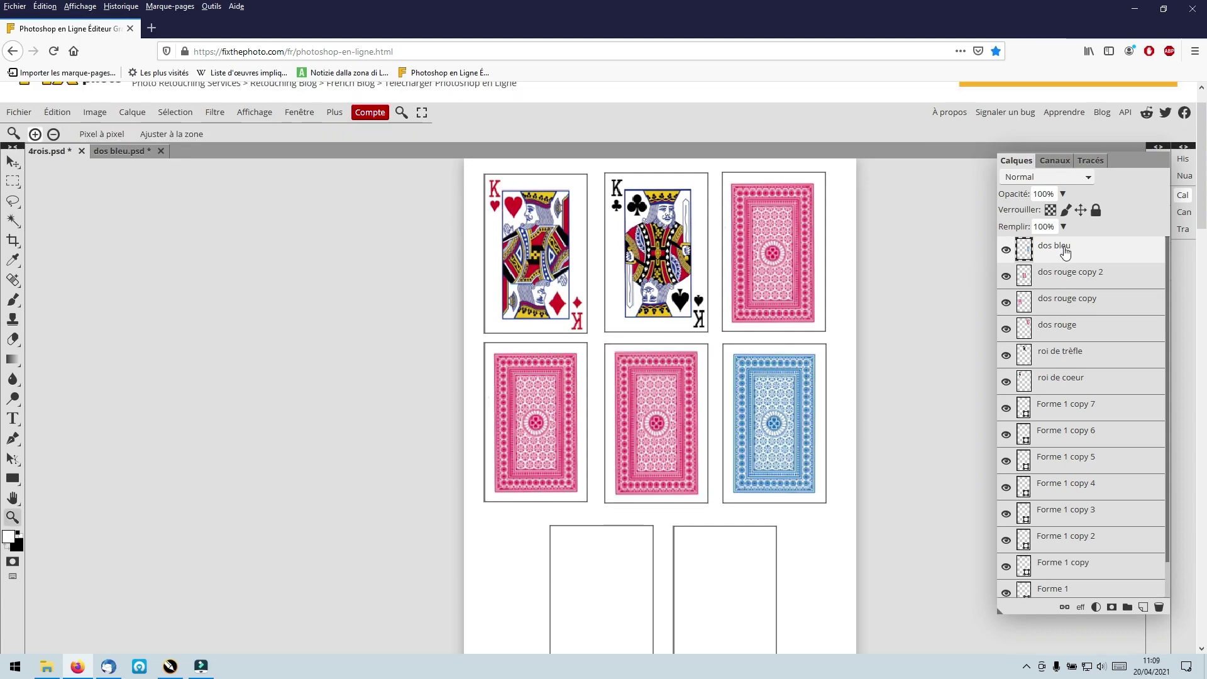
left_click(58, 113)
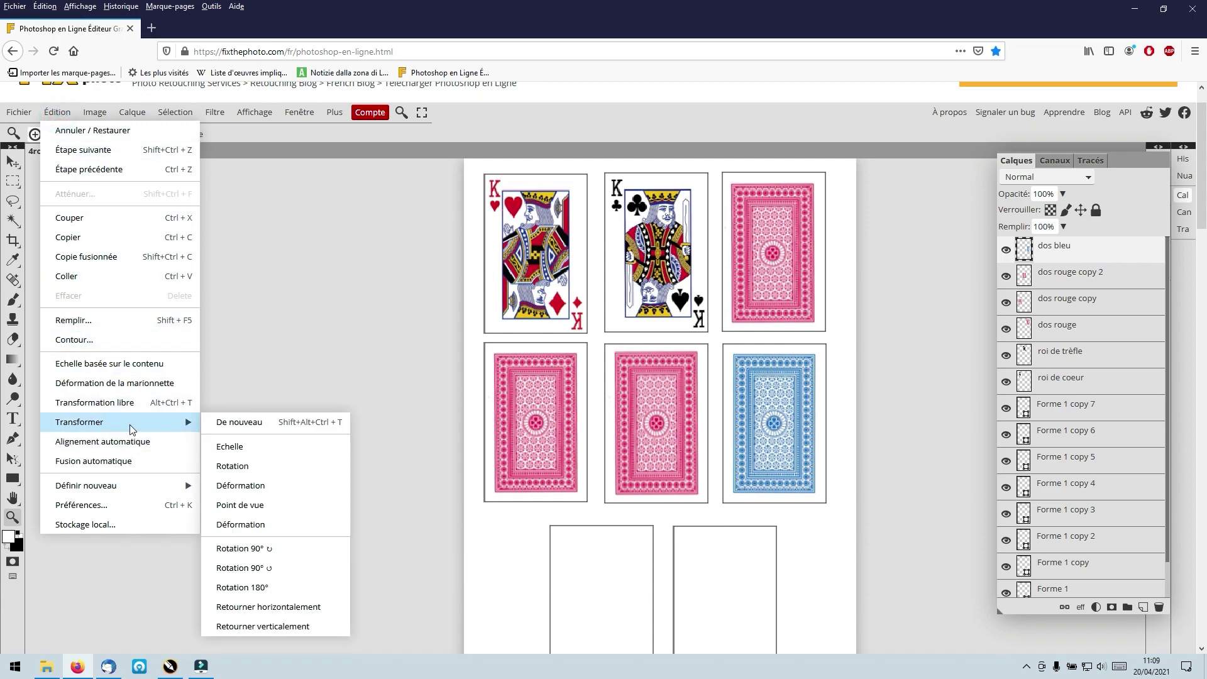
left_click(230, 447)
left_click_drag(823, 421, 824, 421)
left_click_drag(726, 422, 724, 421)
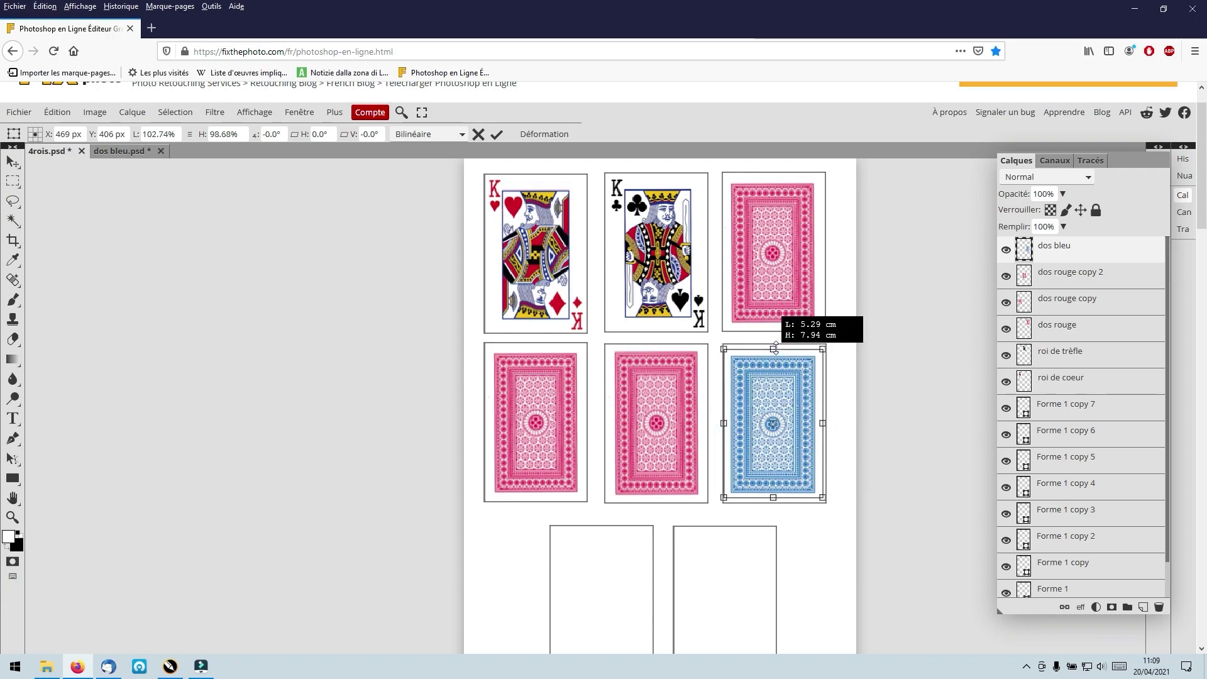